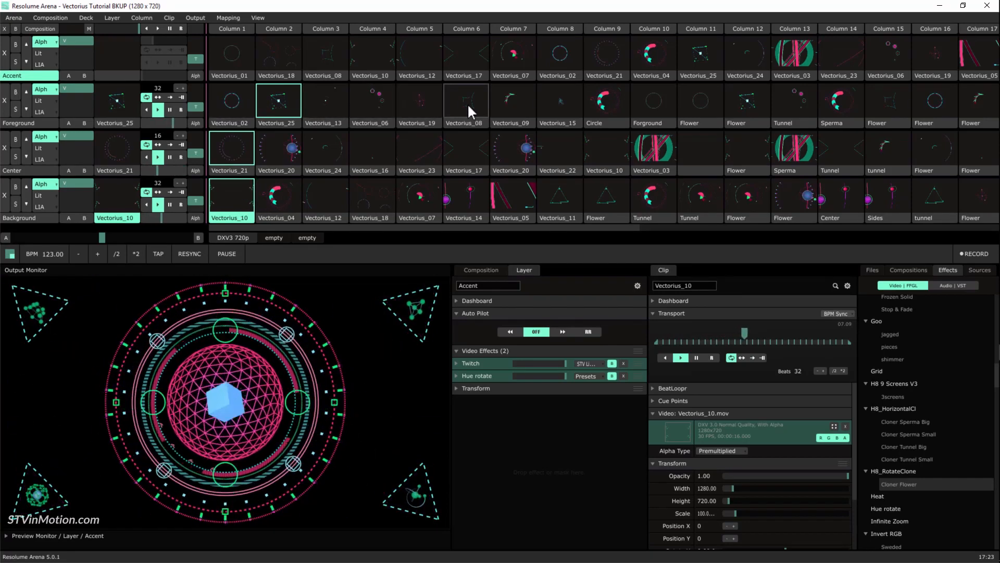
Step: Preview Vectorius_20 in the Center layer, Vectorius_04 in Background, and the Forground and column 11 Flower clips in Foreground
click(279, 151)
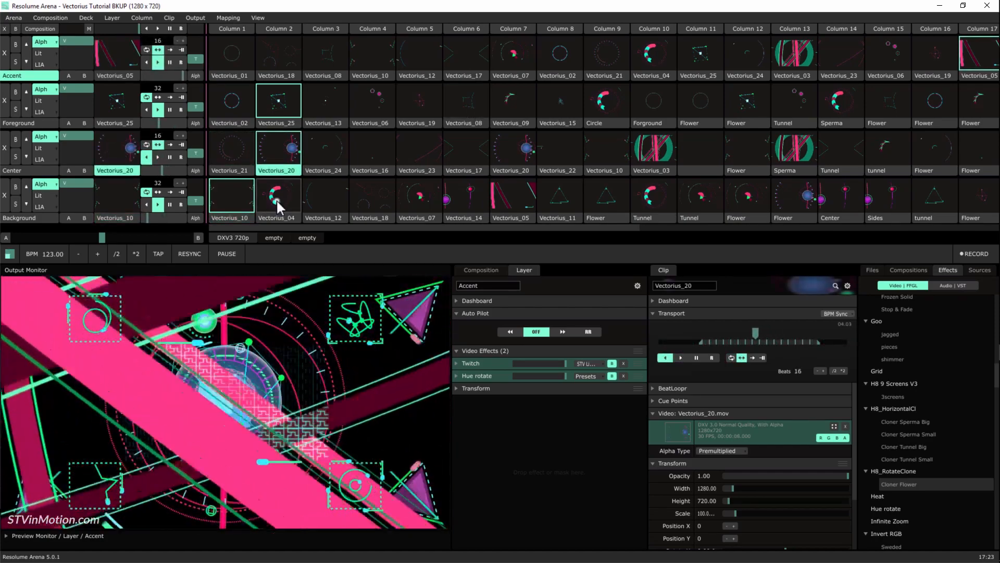
click(276, 199)
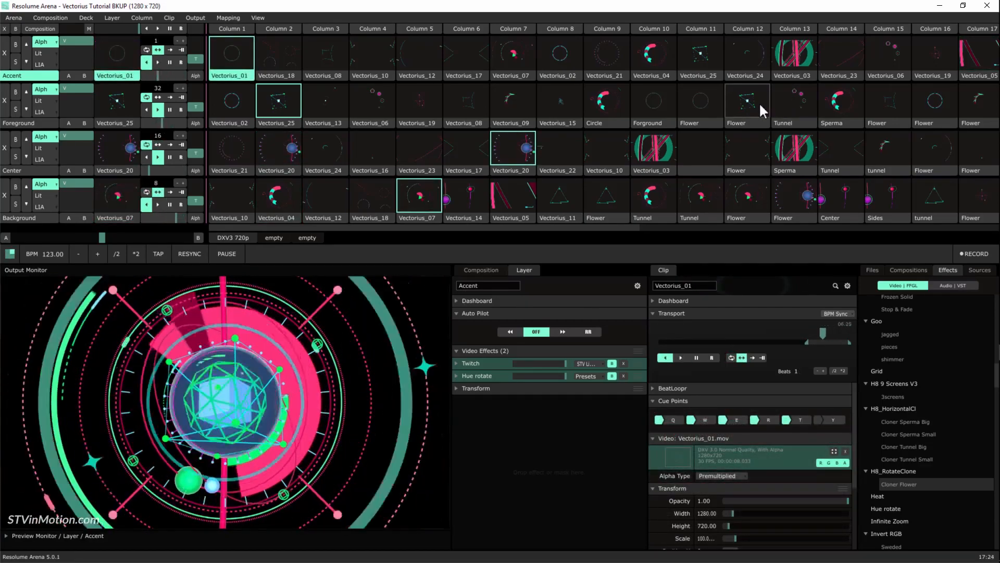
click(706, 100)
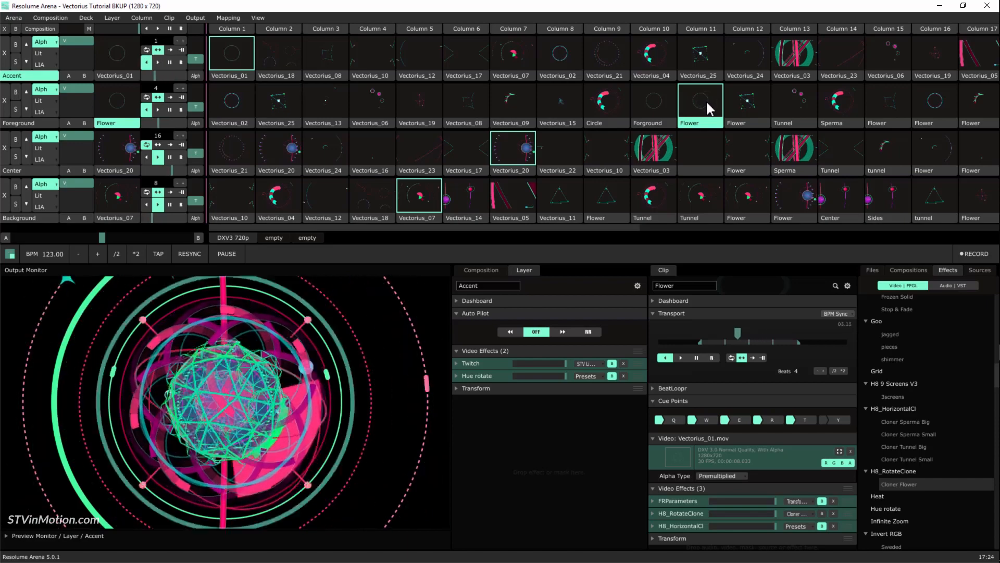
click(662, 105)
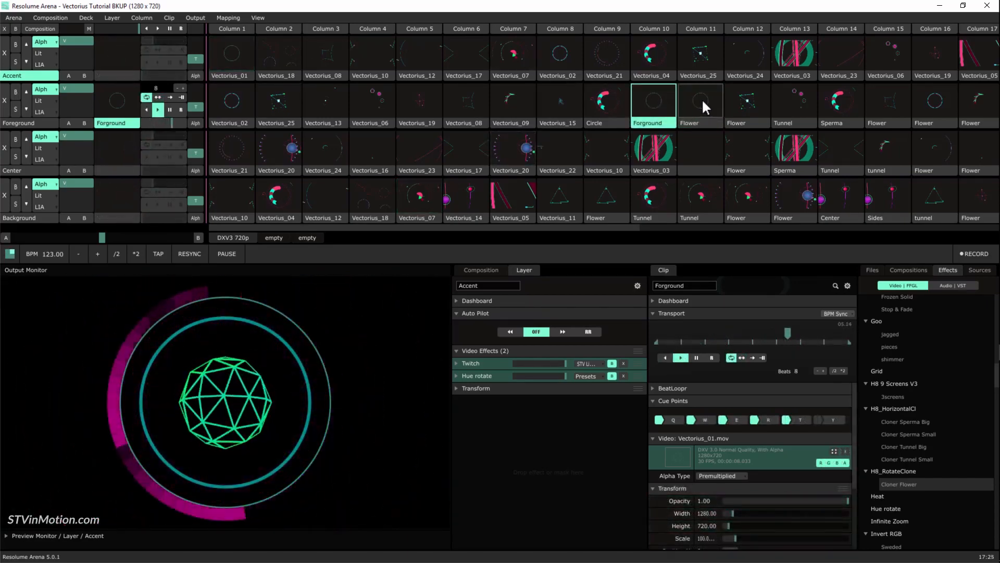
click(702, 98)
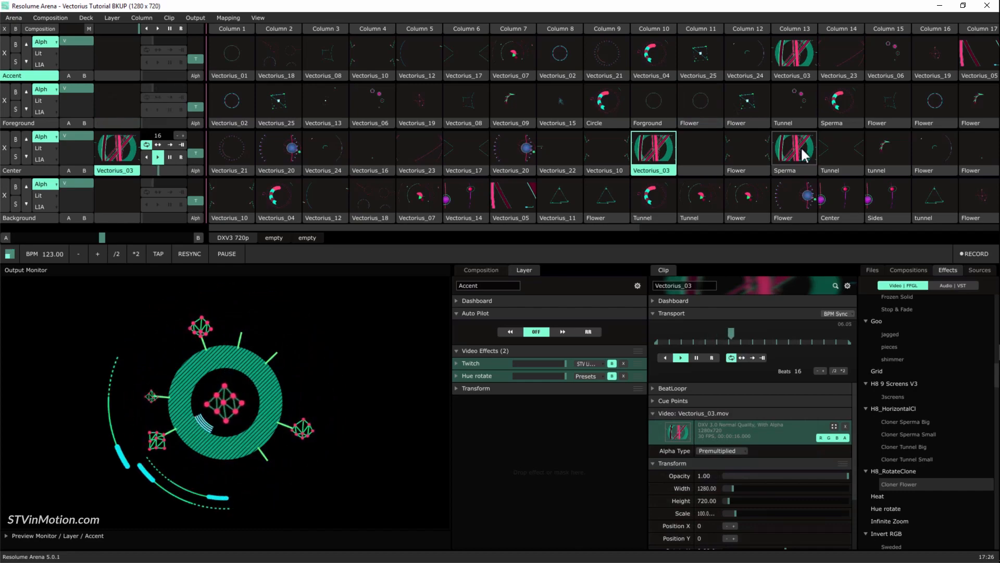
Step: Preview the Sperma clips in Center and Foreground layered with Sides in Background and Vectorius_03 and Vectorius_01 in Accent
click(805, 155)
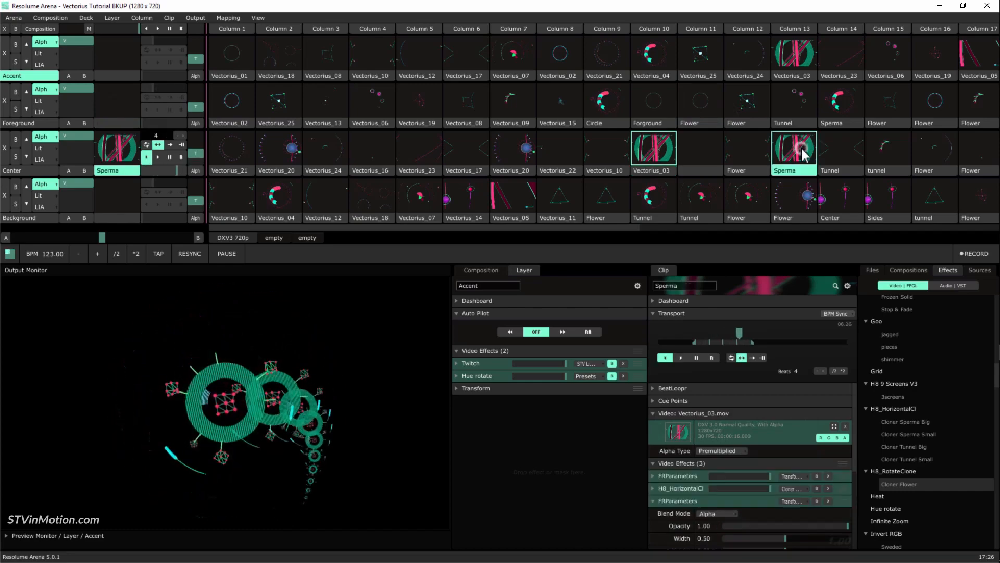
click(839, 104)
click(793, 63)
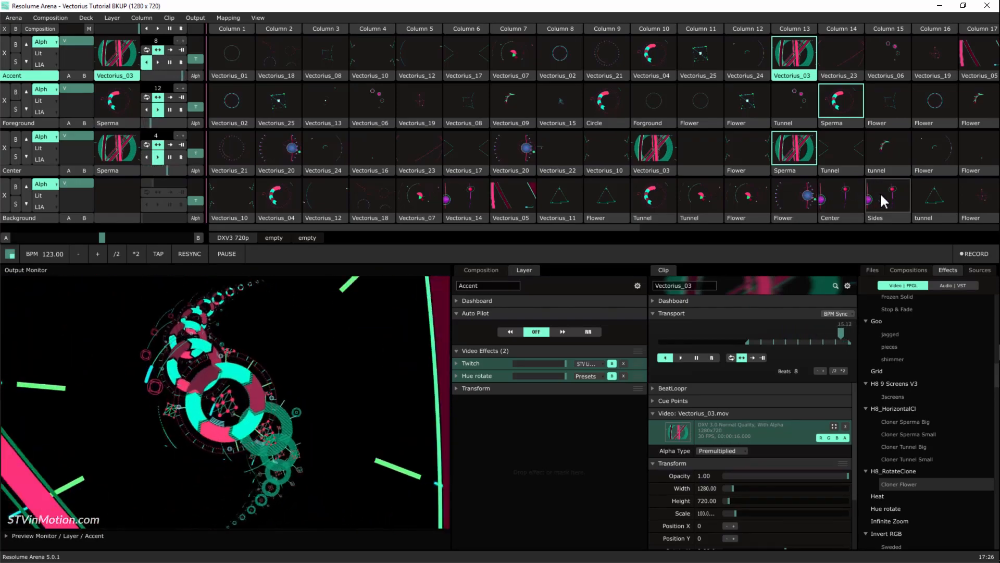
click(881, 201)
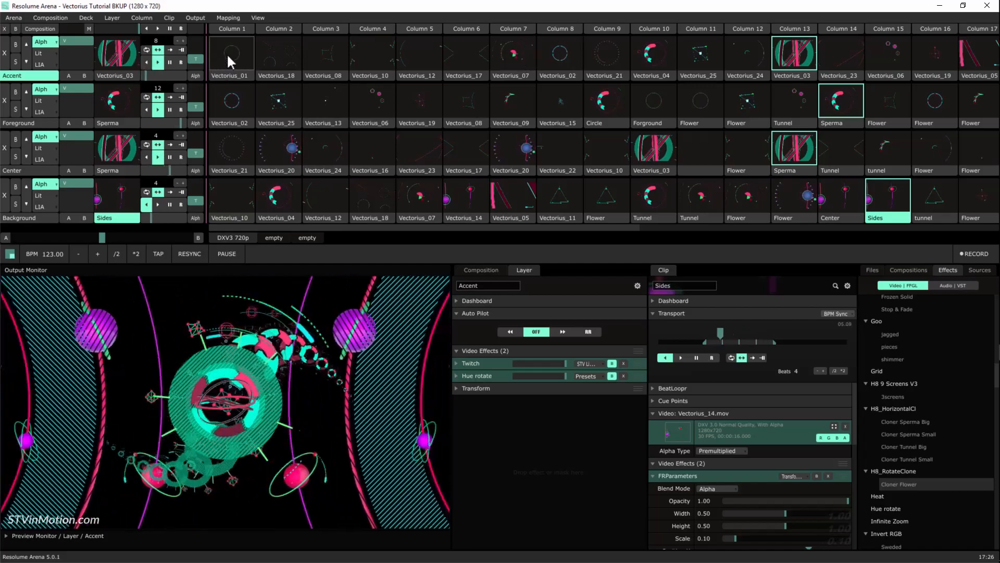
click(227, 54)
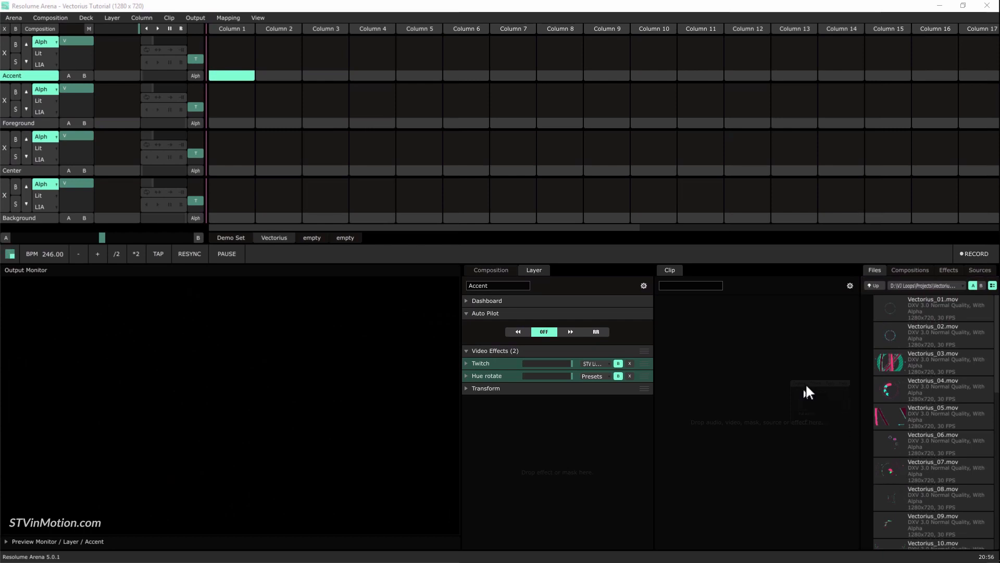
Step: Load Vectorius_01 through Vectorius_10 into the Accent layer from column 1, and move Vectorius_01 to Center column 1 after previewing it
drag(889, 305, 220, 58)
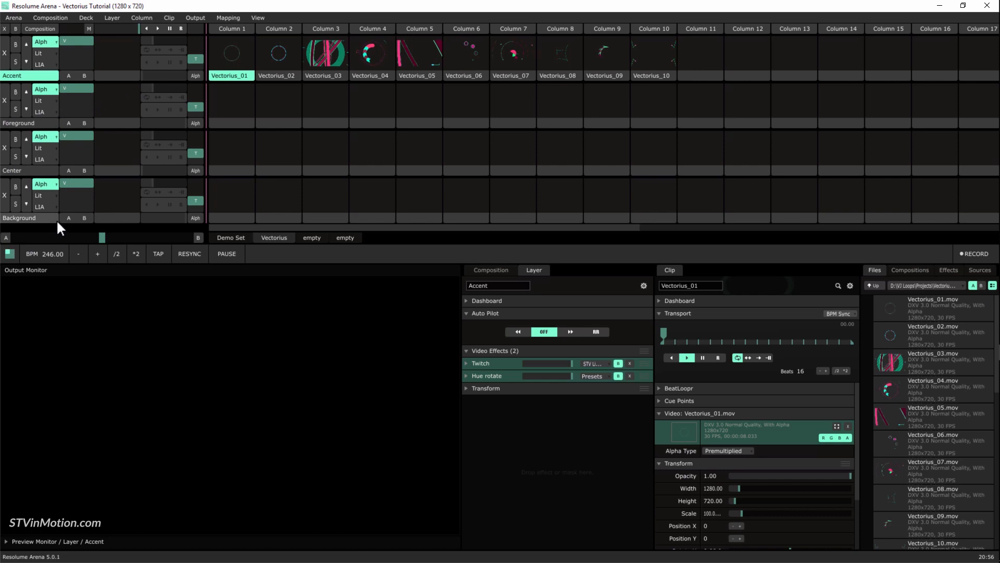
click(233, 57)
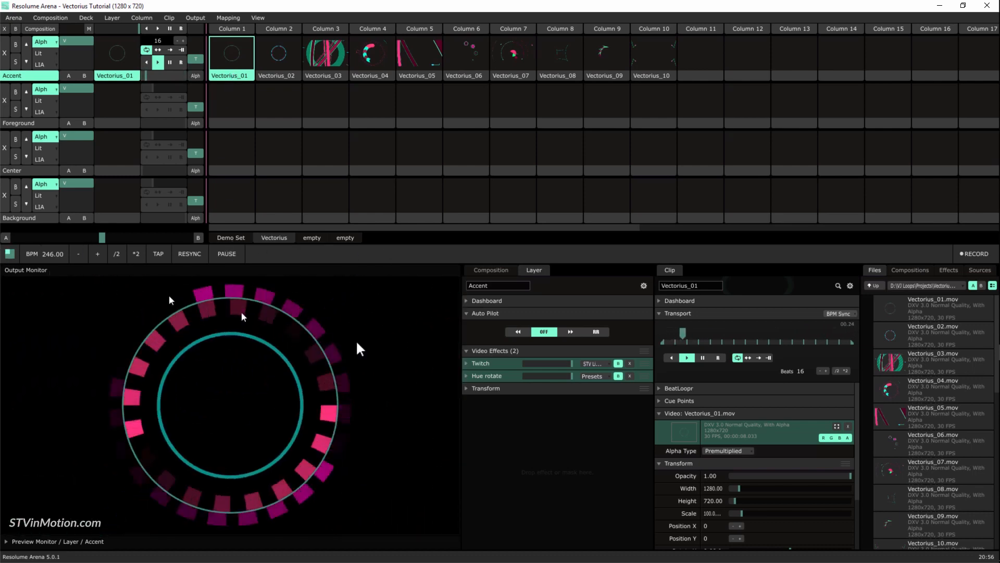
drag(229, 73, 230, 161)
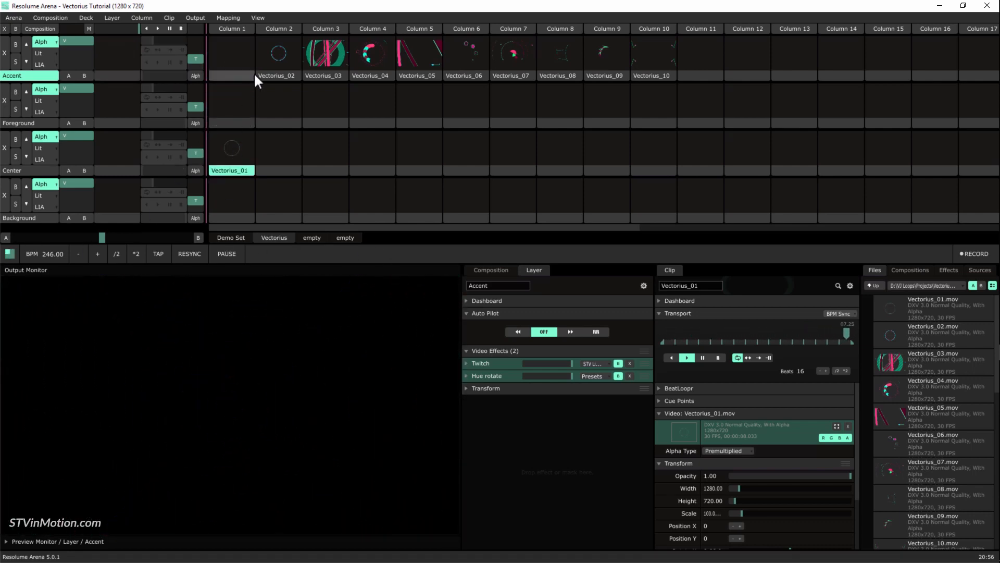
Step: Preview and sort the next three clips: Vectorius_02 to Foreground column 1, Vectorius_03 and Vectorius_04 to Center columns 2 and 3
click(274, 57)
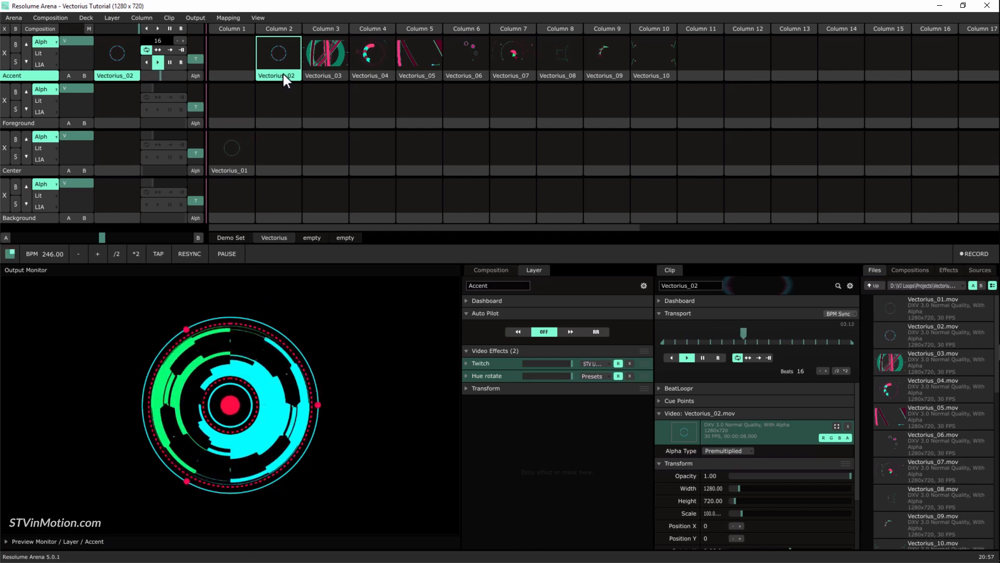
drag(283, 73, 235, 111)
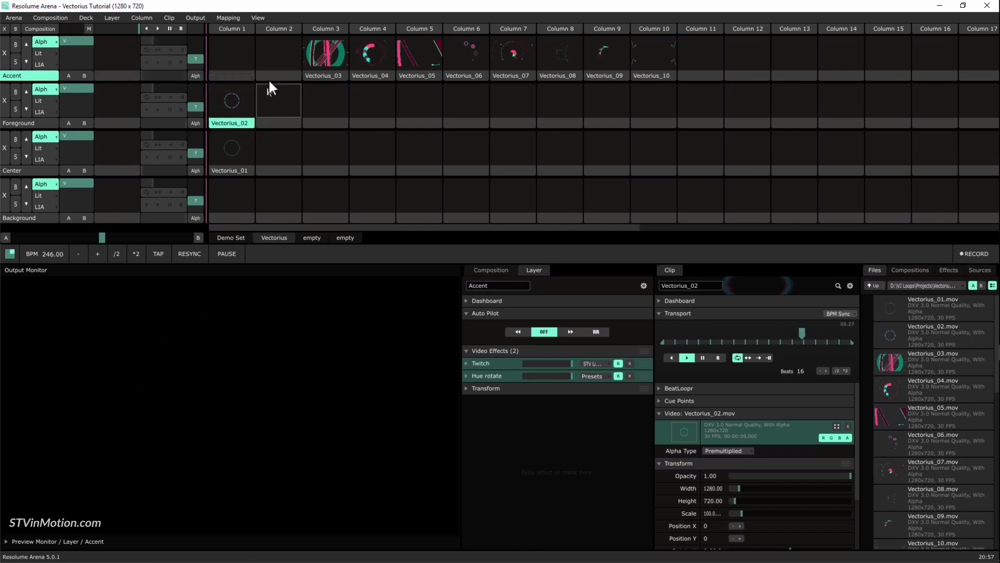
click(319, 56)
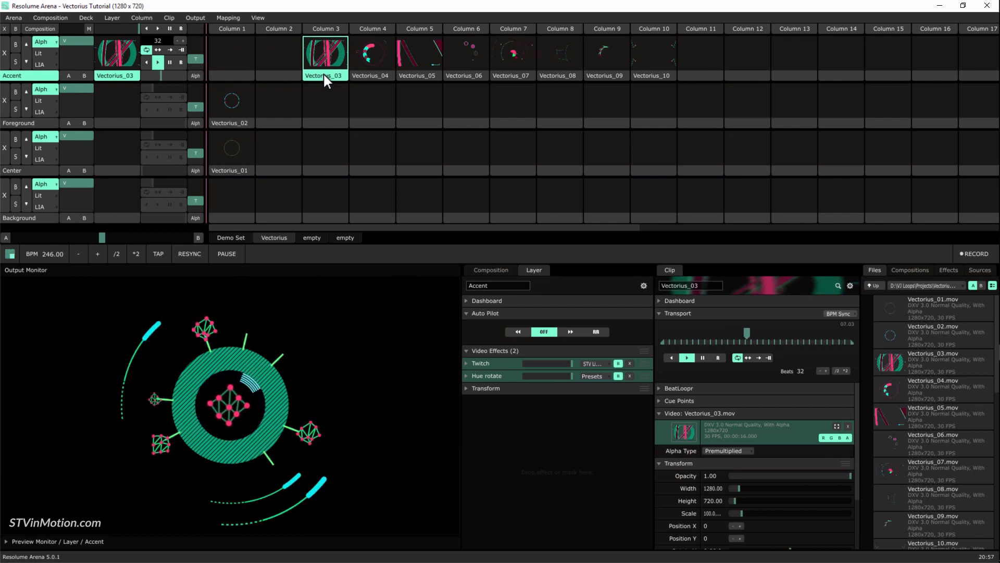
drag(324, 74, 281, 164)
click(372, 61)
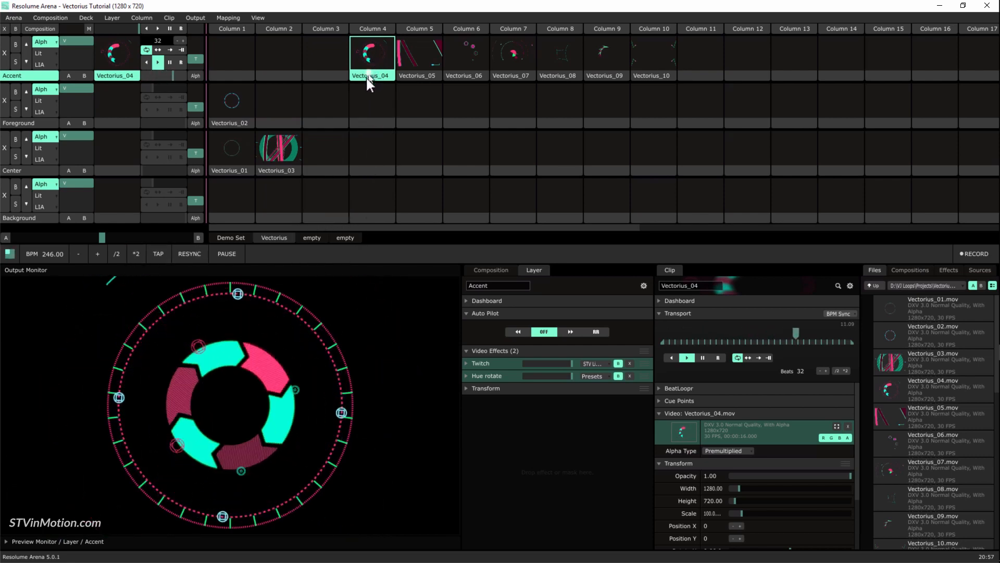
drag(366, 76, 323, 168)
Step: Move Vectorius_05 and Vectorius_07 to Background columns 1 and 2, and Vectorius_06 to Foreground column 2, previewing Vectorius_06 and Vectorius_07 first
click(419, 70)
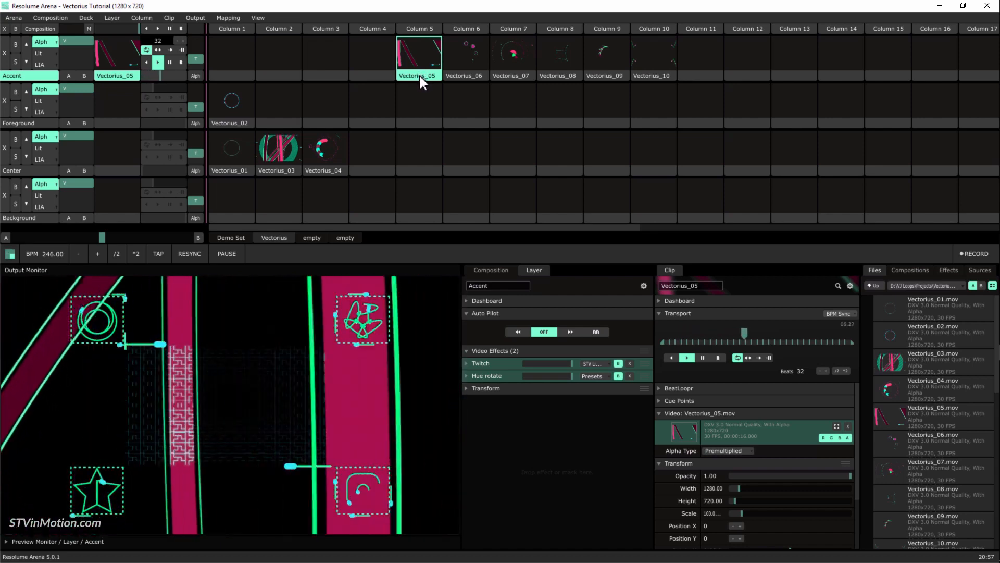
drag(279, 154, 234, 213)
click(469, 68)
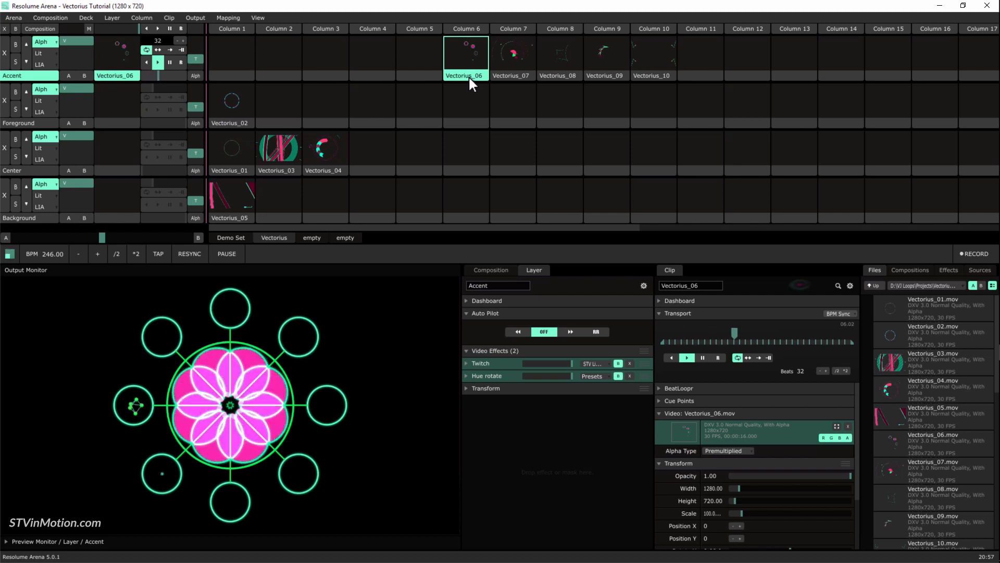
drag(468, 76, 280, 113)
click(513, 63)
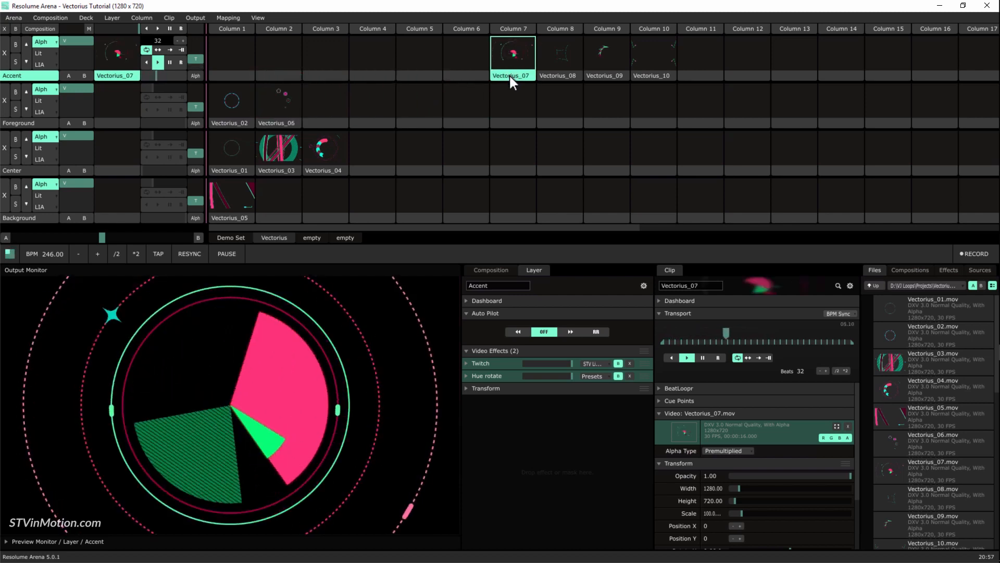
drag(508, 74, 279, 206)
Step: Preview Vectorius_08 to Vectorius_10, moving Vectorius_08 and Vectorius_09 to Foreground columns 3 and 4, and Vectorius_10 to Background column 3
click(560, 63)
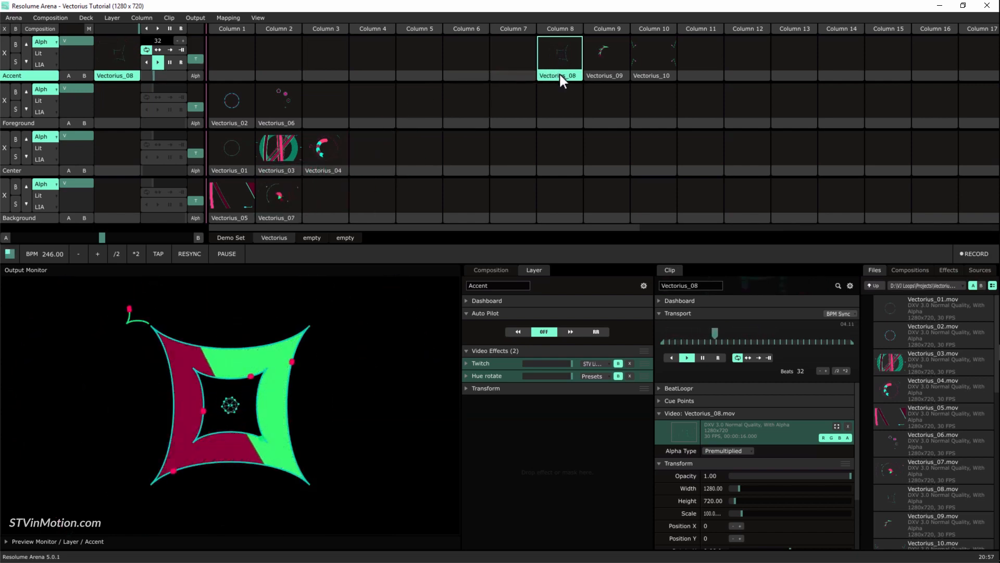
drag(560, 74, 326, 104)
click(602, 73)
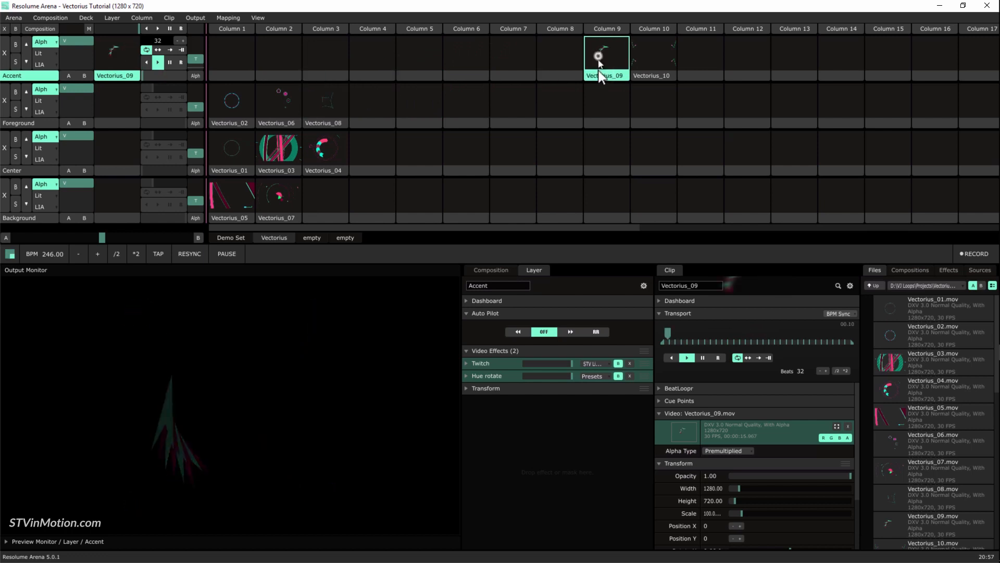
drag(598, 73, 366, 111)
click(654, 62)
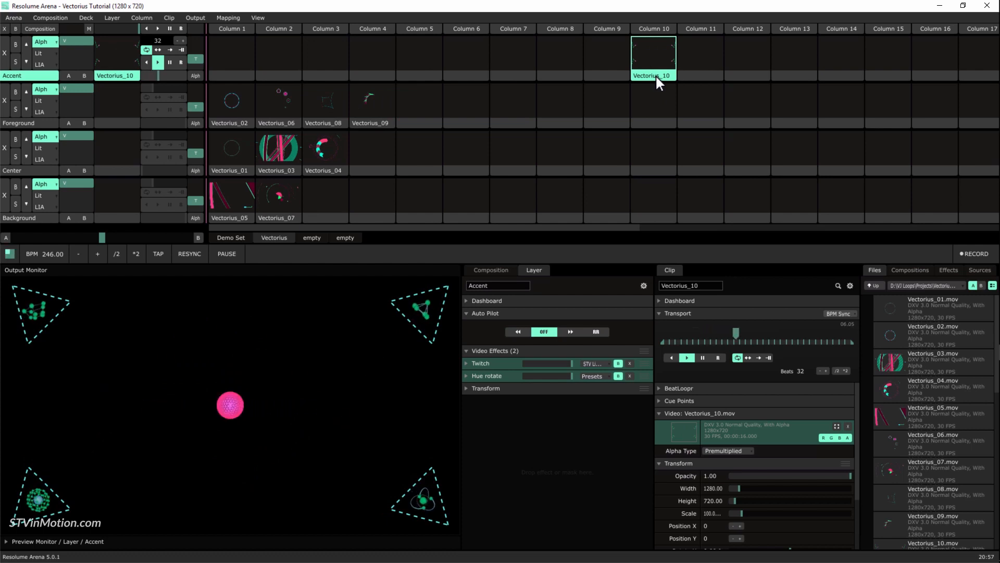
drag(655, 73, 326, 217)
Step: Load Vectorius_11 through Vectorius_25 into the Accent layer from column 1, and move Vectorius_11 to Center column 4 after previewing it
drag(933, 321, 223, 60)
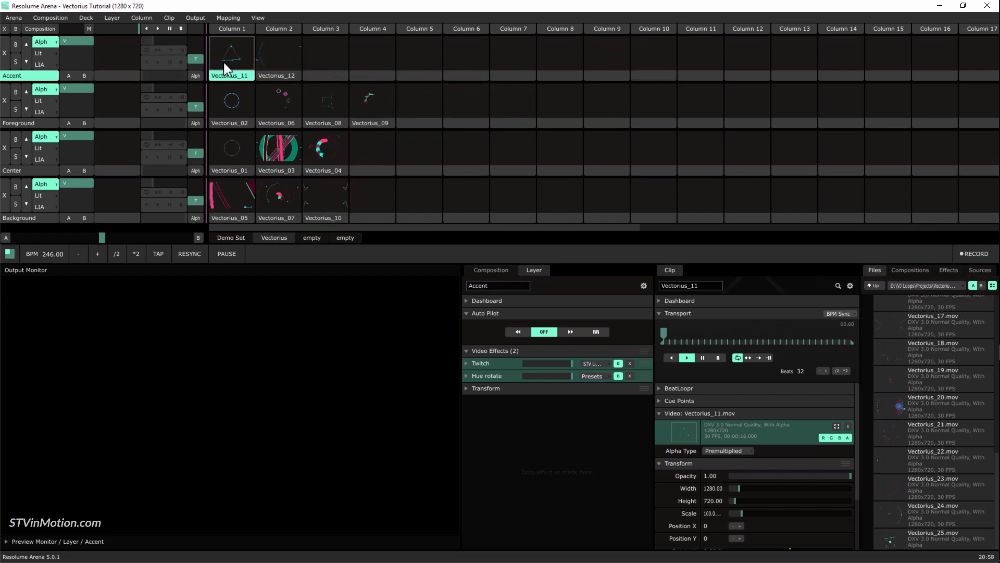
click(232, 63)
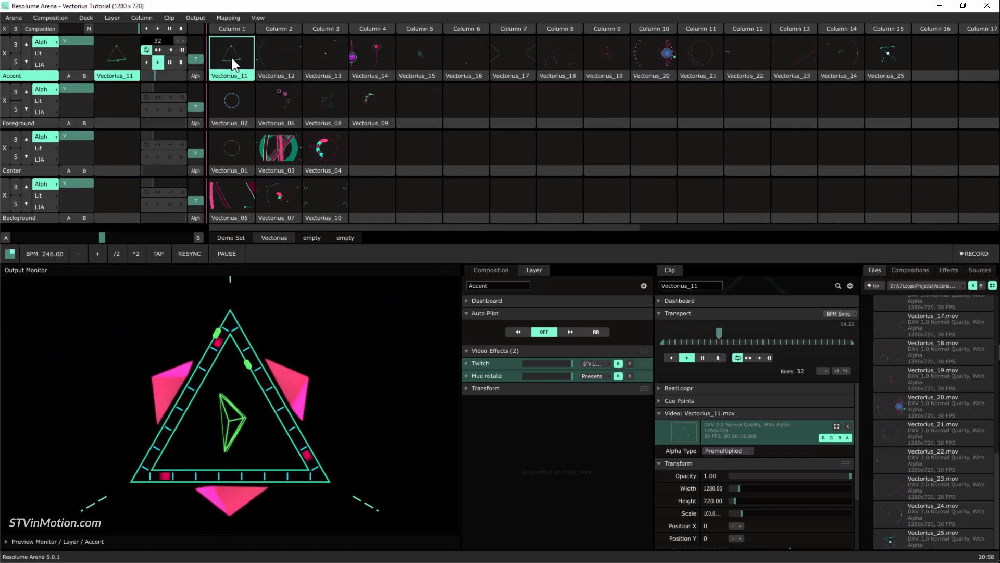
drag(229, 71, 370, 152)
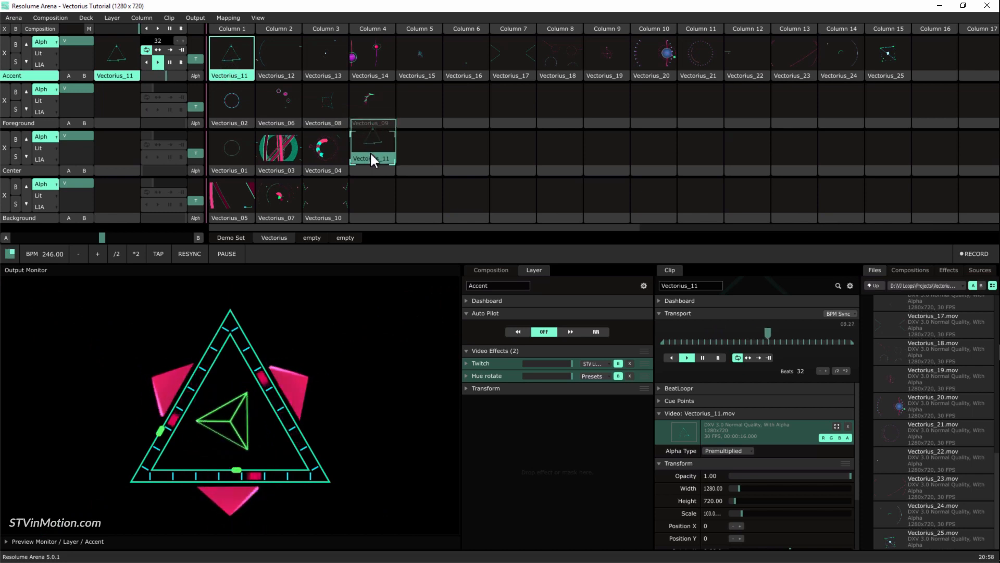
Step: Preview Vectorius_12 to Vectorius_14, moving Vectorius_12 and Vectorius_14 to Background columns 4 and 5, and Vectorius_13 to Center column 5
click(280, 68)
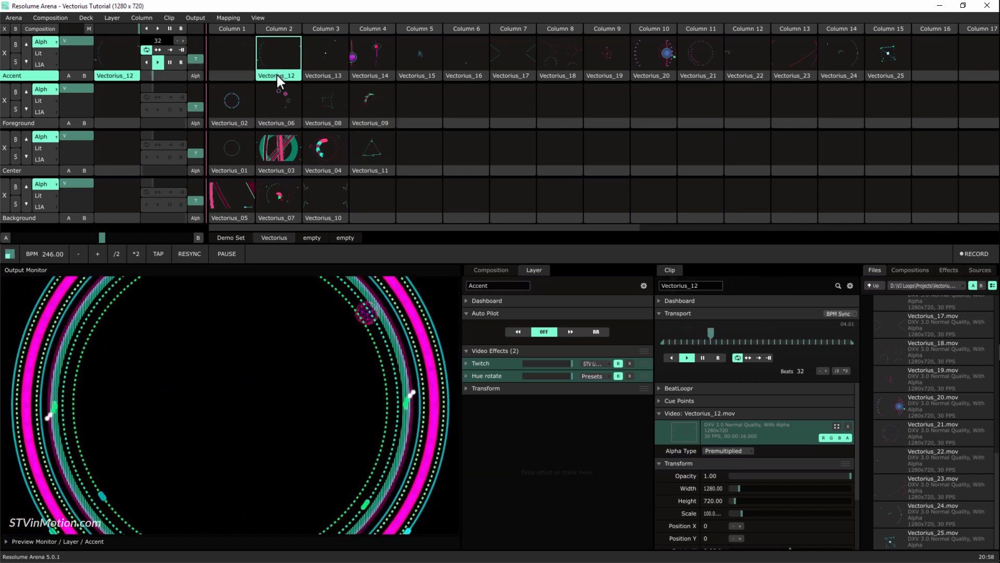
drag(276, 73, 377, 203)
click(326, 54)
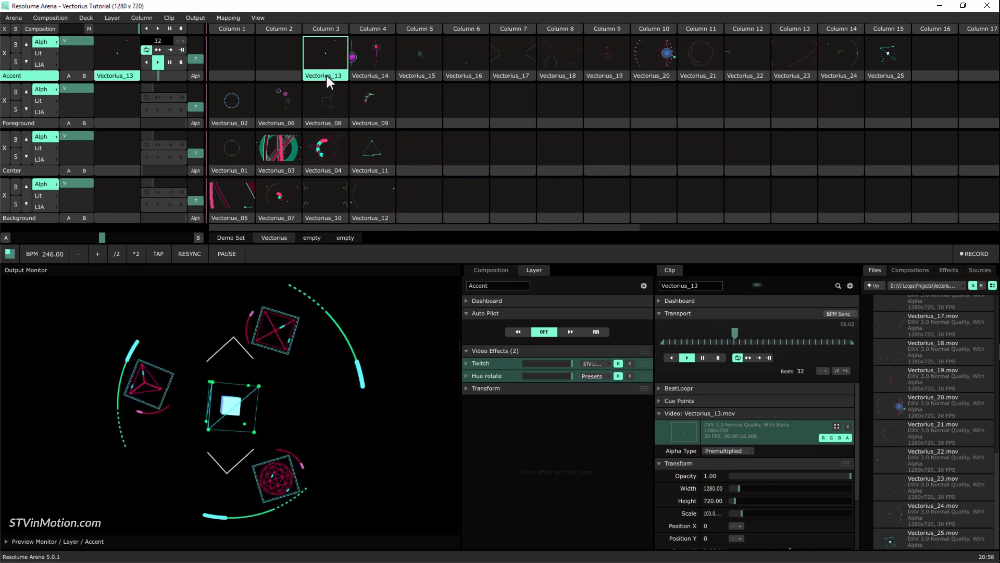
drag(324, 76, 412, 159)
click(373, 73)
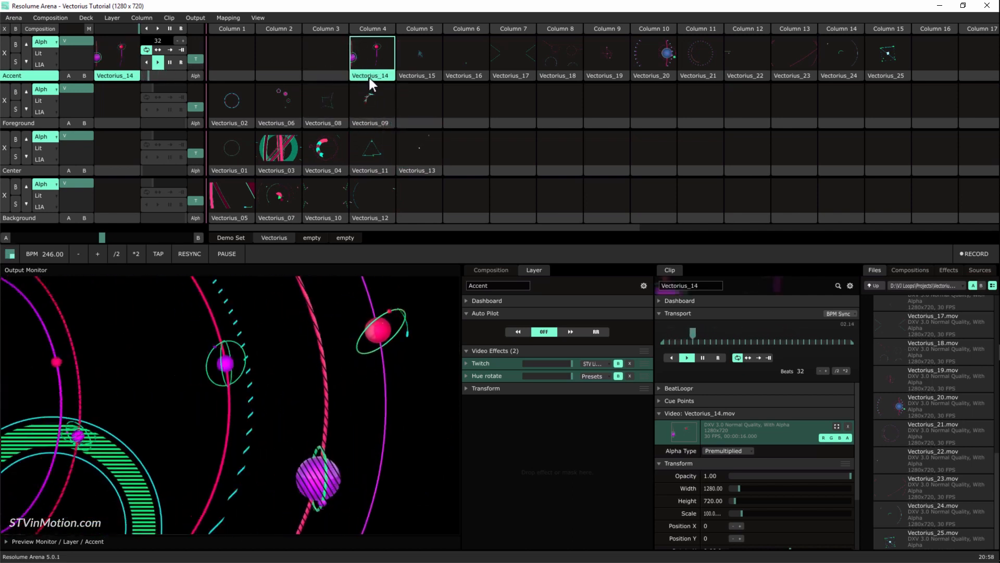
drag(370, 76, 422, 201)
Step: Preview Vectorius_15 to Vectorius_17, moving Vectorius_15 and Vectorius_17 to Foreground columns 5 and 6, and Vectorius_16 to Center column 6
click(419, 67)
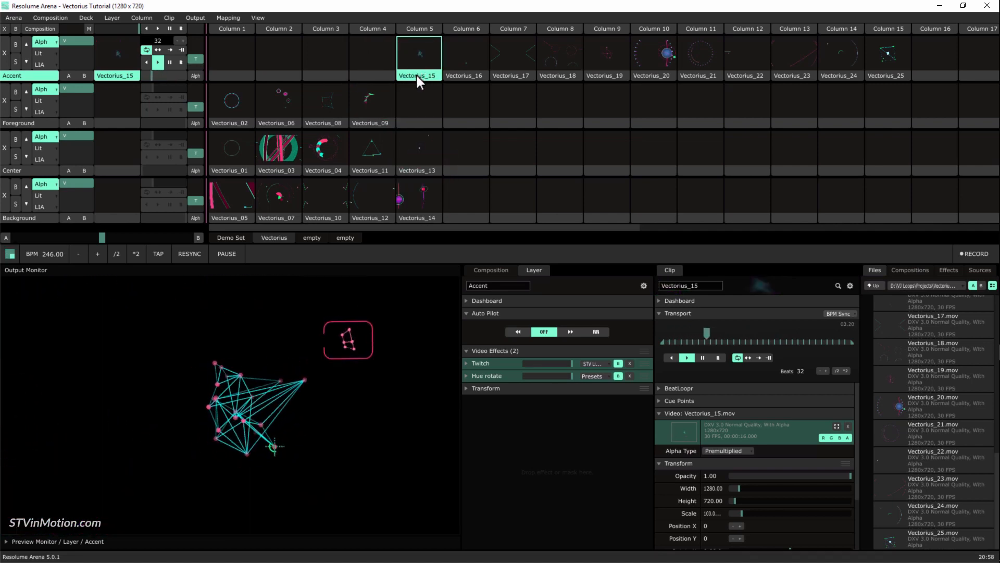
drag(416, 74, 418, 111)
click(463, 63)
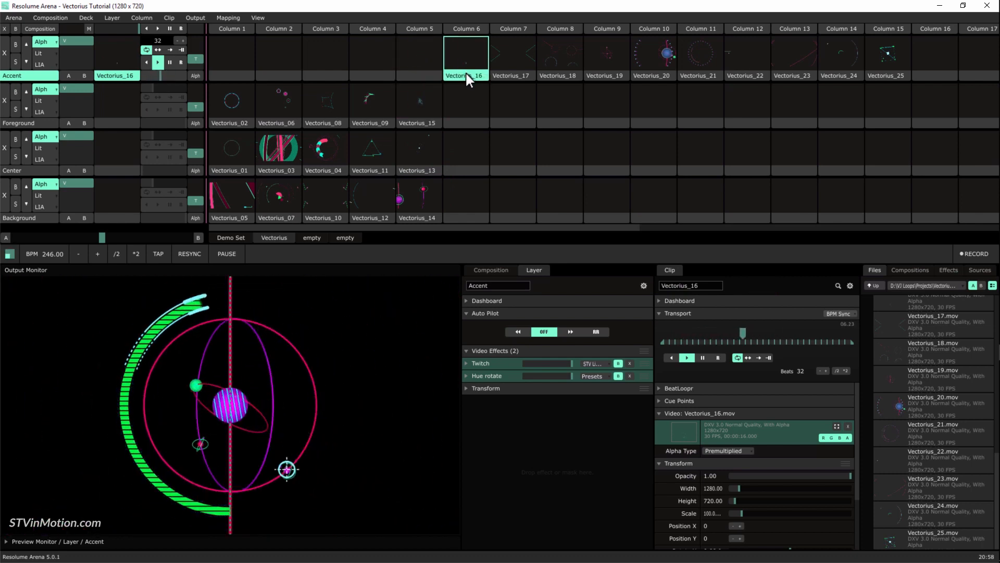
drag(465, 73, 466, 162)
click(509, 73)
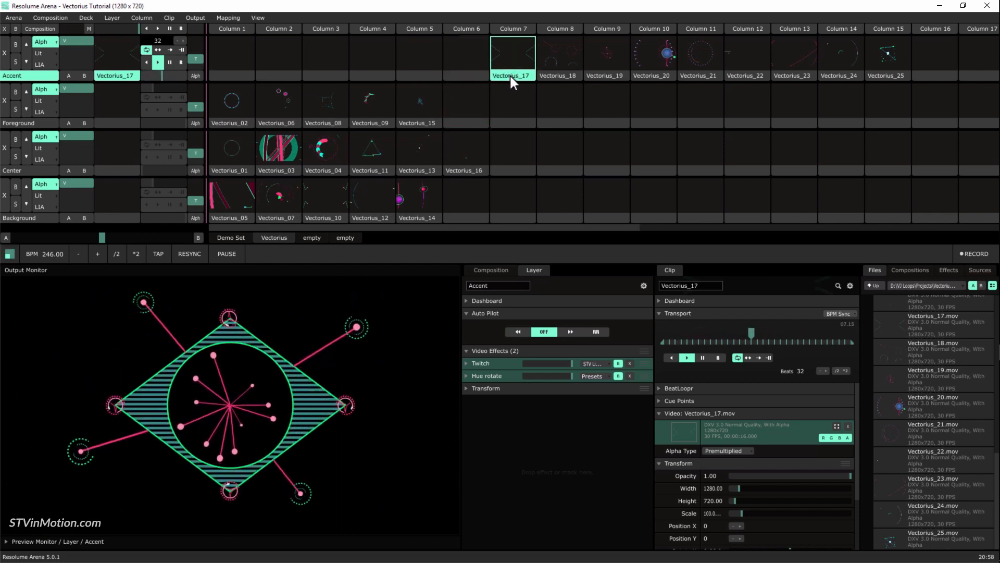
drag(510, 74, 462, 111)
Step: Preview Vectorius_18 to Vectorius_20, moving Vectorius_18 to Center column 7, Vectorius_19 to Foreground column 7, and Vectorius_20 to Background column 6
click(560, 73)
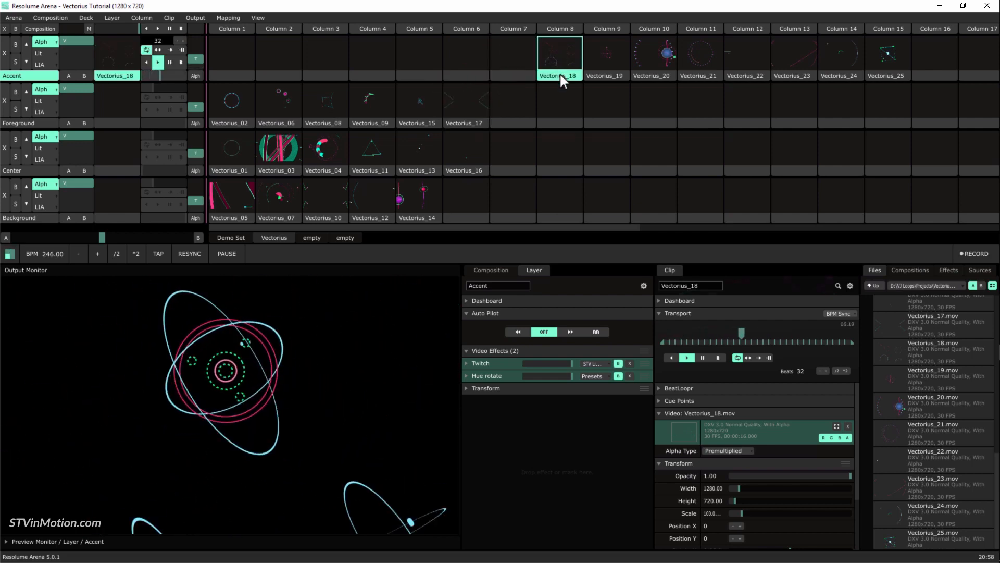
drag(561, 74, 512, 146)
click(615, 71)
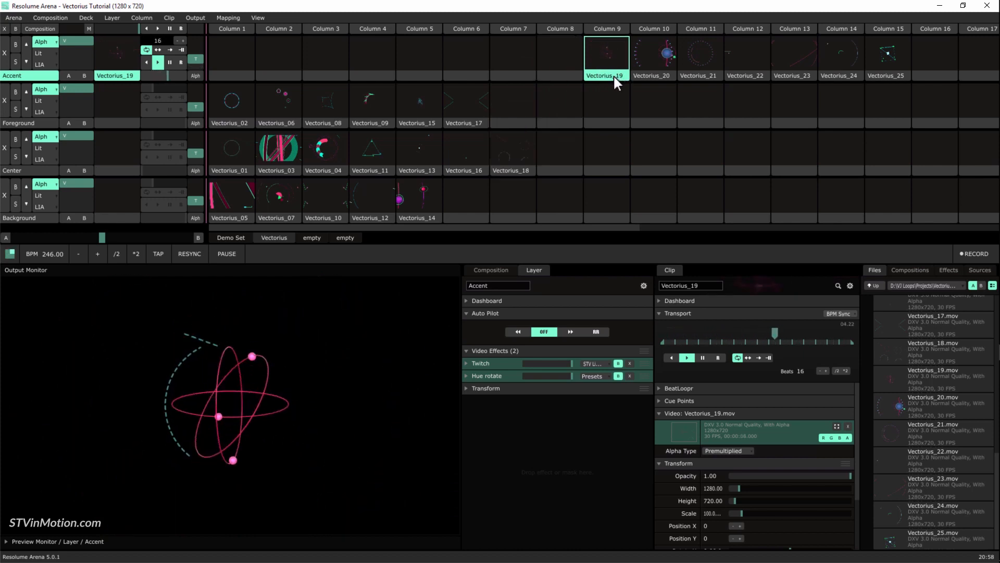
drag(614, 74, 523, 112)
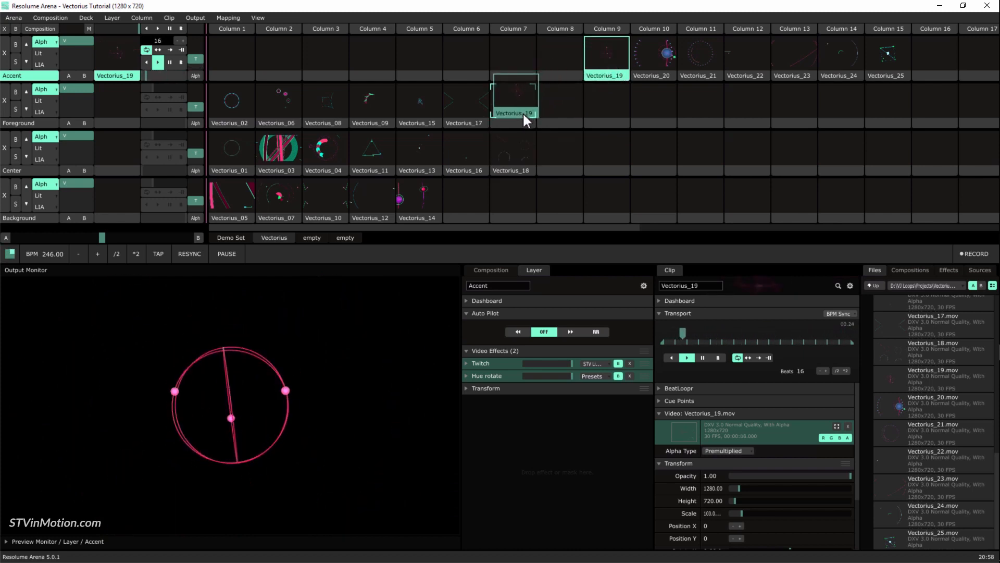
click(656, 52)
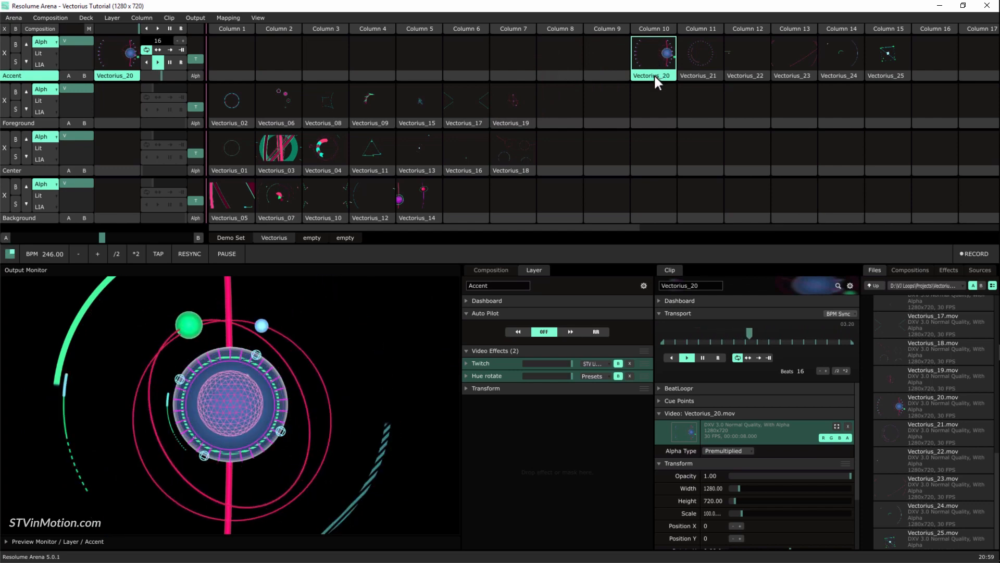
drag(653, 74, 466, 199)
Step: Preview Vectorius_21 to Vectorius_23, moving Vectorius_21 to Foreground column 8, and Vectorius_22 and Vectorius_23 to Center columns 8 and 9
click(696, 48)
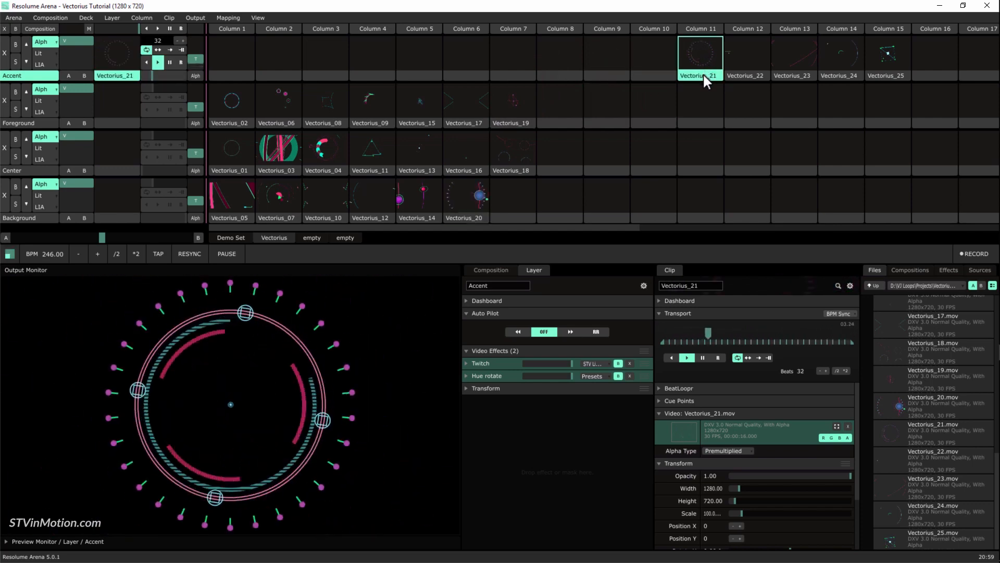
drag(702, 73, 566, 112)
click(741, 54)
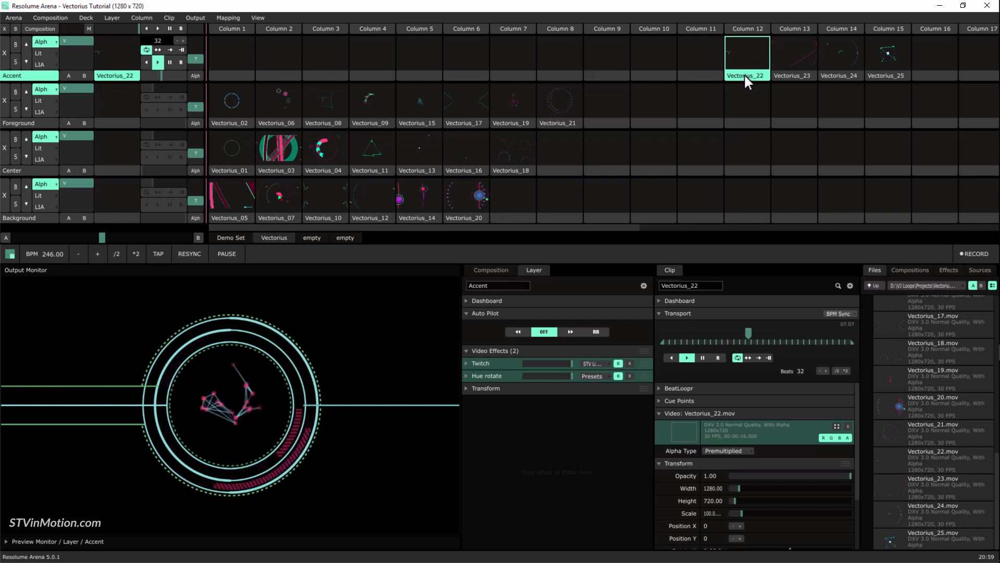
drag(744, 73, 562, 156)
click(796, 50)
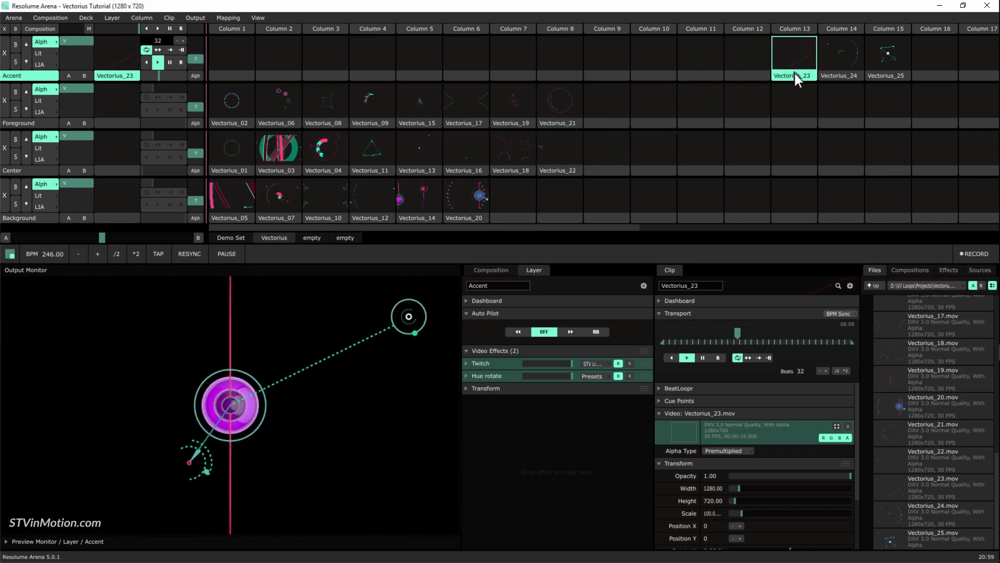
drag(794, 72, 607, 154)
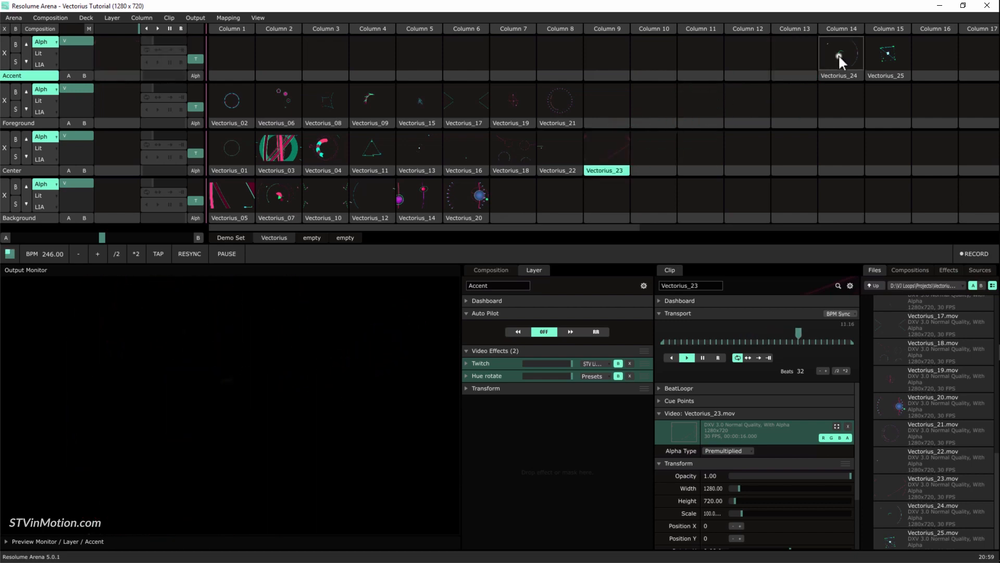
Step: Preview Vectorius_24 and Vectorius_25, moving Vectorius_24 to Background column 7 and Vectorius_25 to Foreground column 9
click(839, 55)
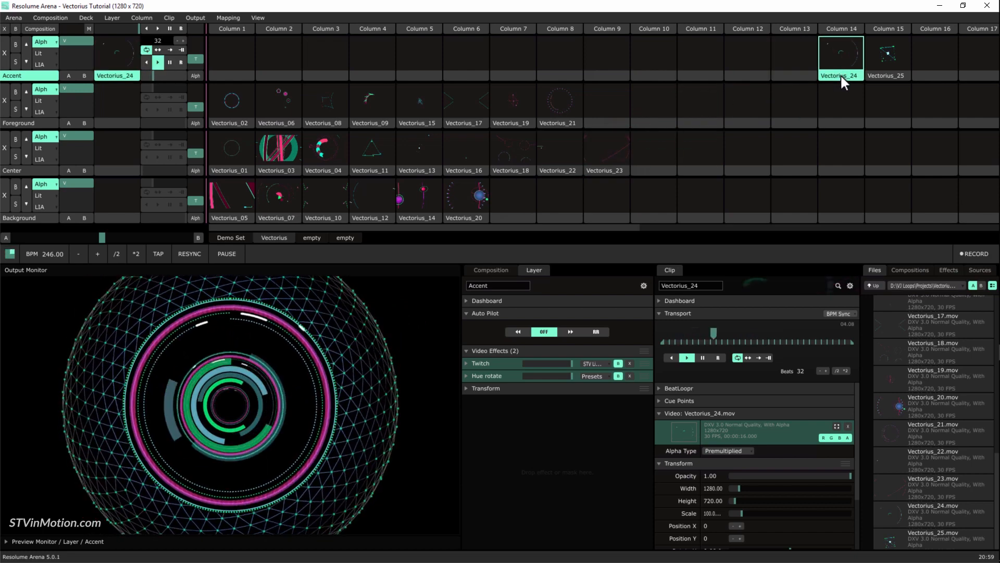
drag(840, 74, 513, 200)
click(904, 45)
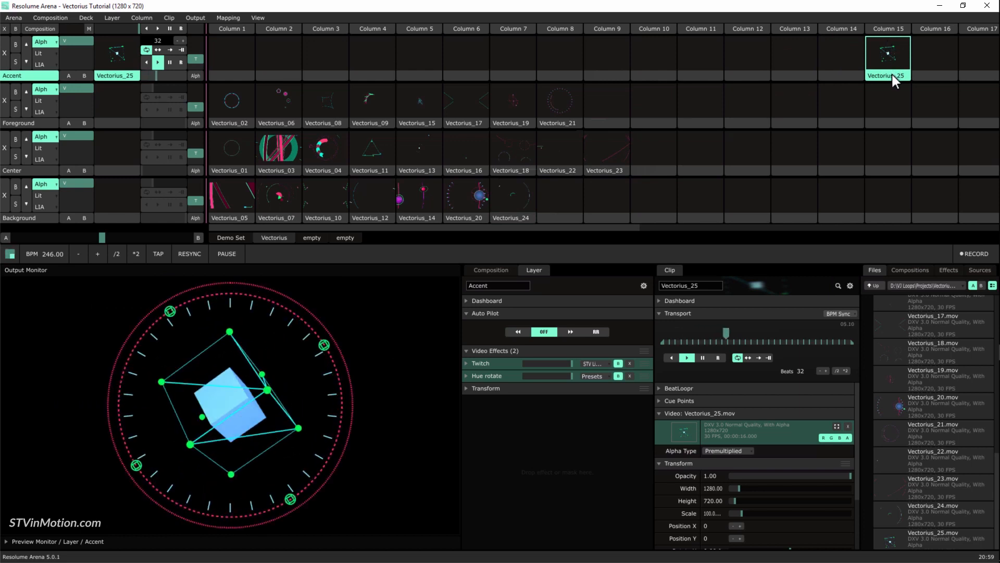
drag(892, 74, 612, 118)
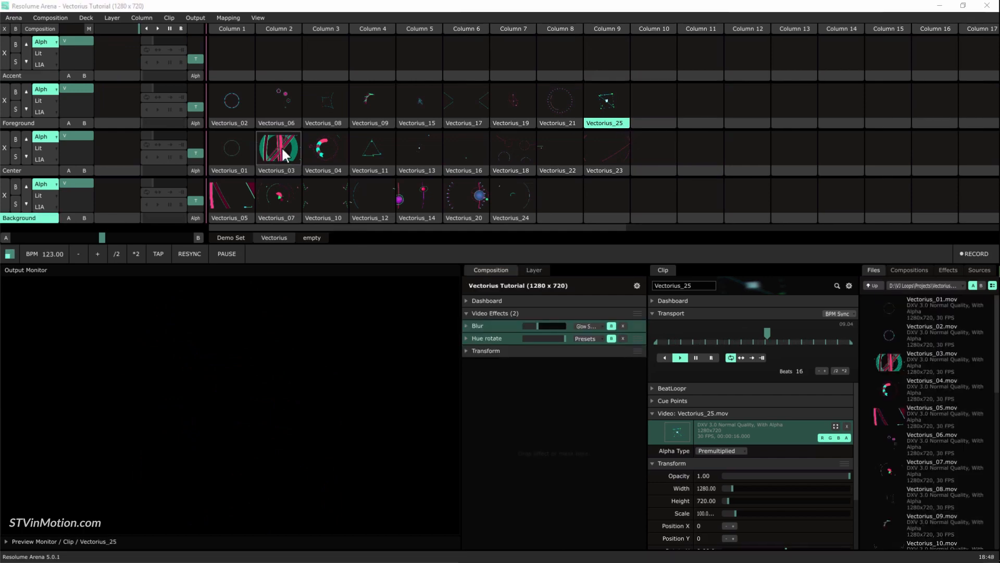
Step: Try layered combinations by triggering Vectorius_03 and Vectorius_04 in Center, Vectorius_06 and Vectorius_21 in Foreground, and Vectorius_10 and Vectorius_12 in Background
click(284, 151)
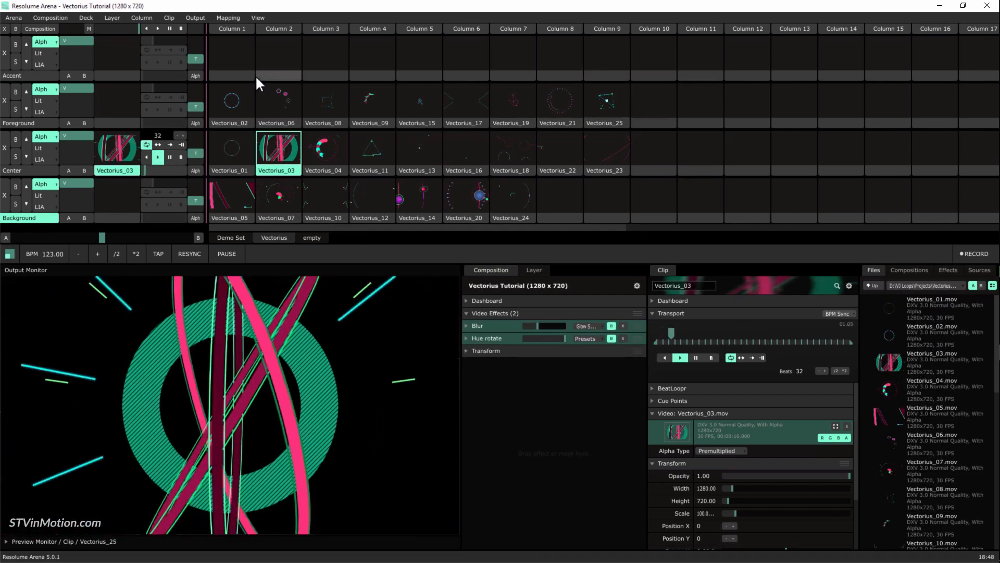
click(269, 93)
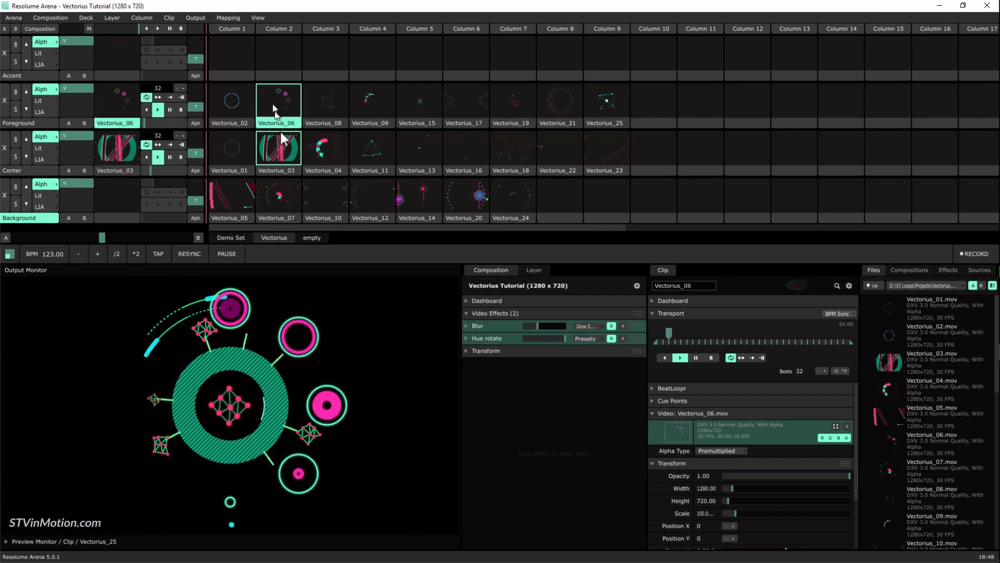
click(326, 195)
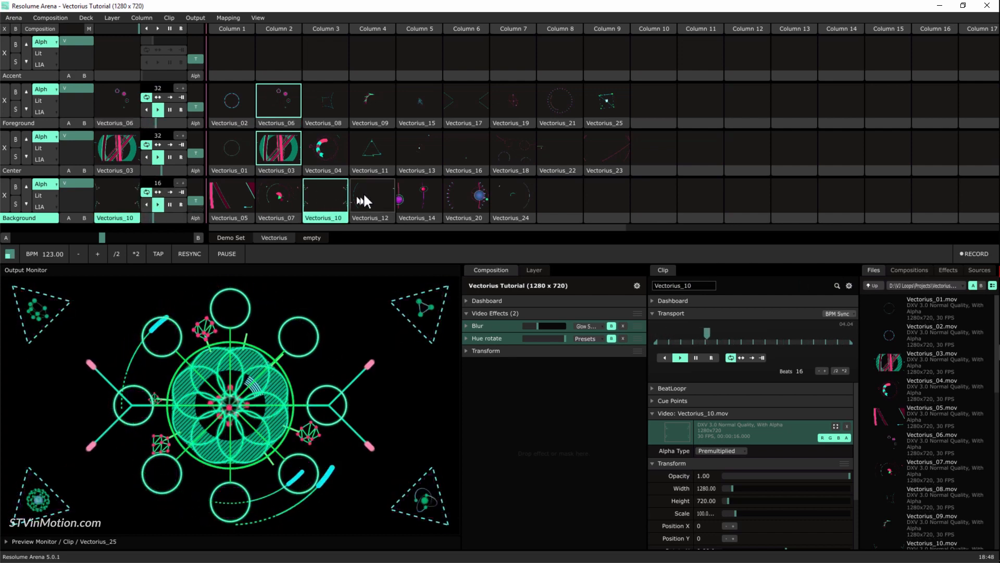
click(331, 150)
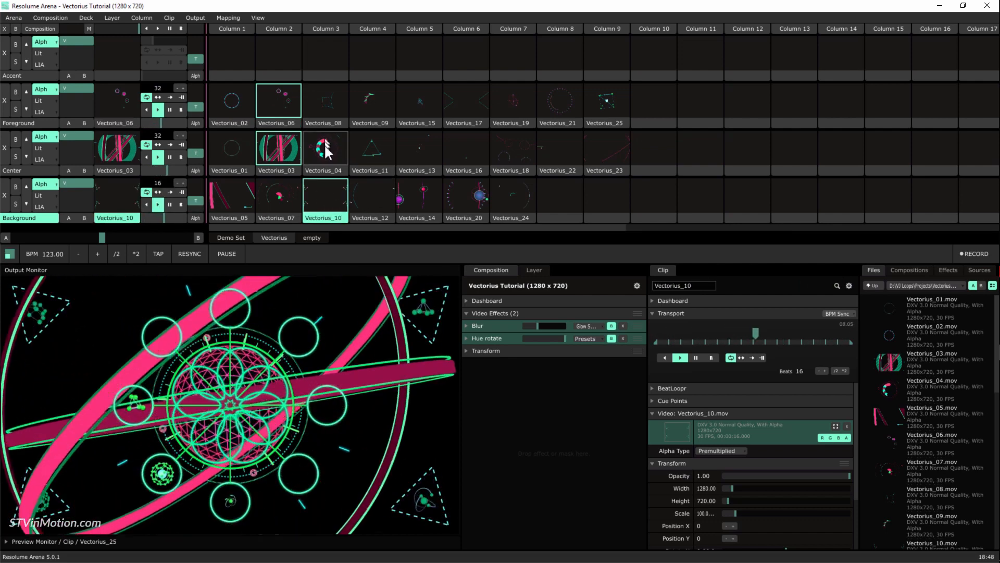
click(552, 102)
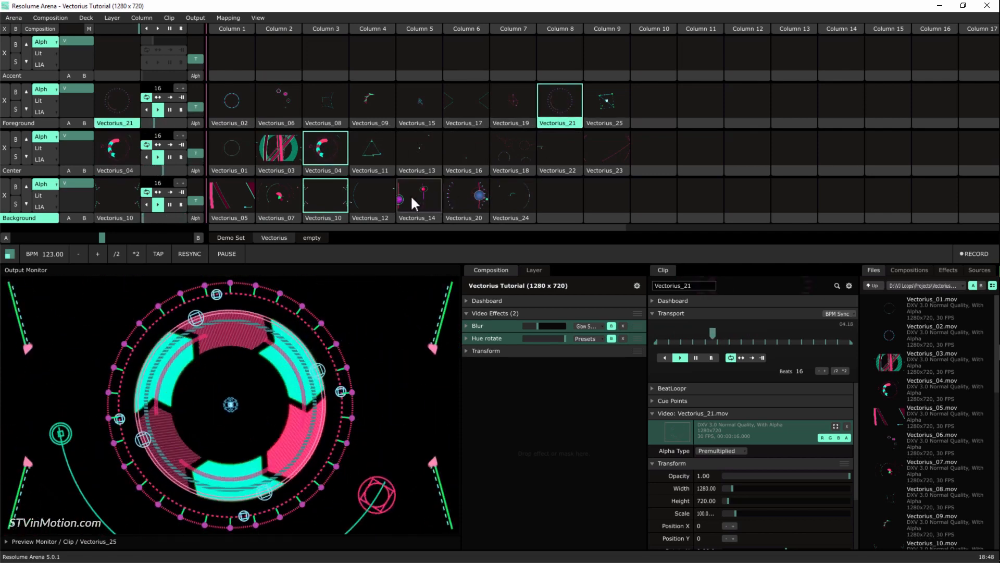
click(368, 197)
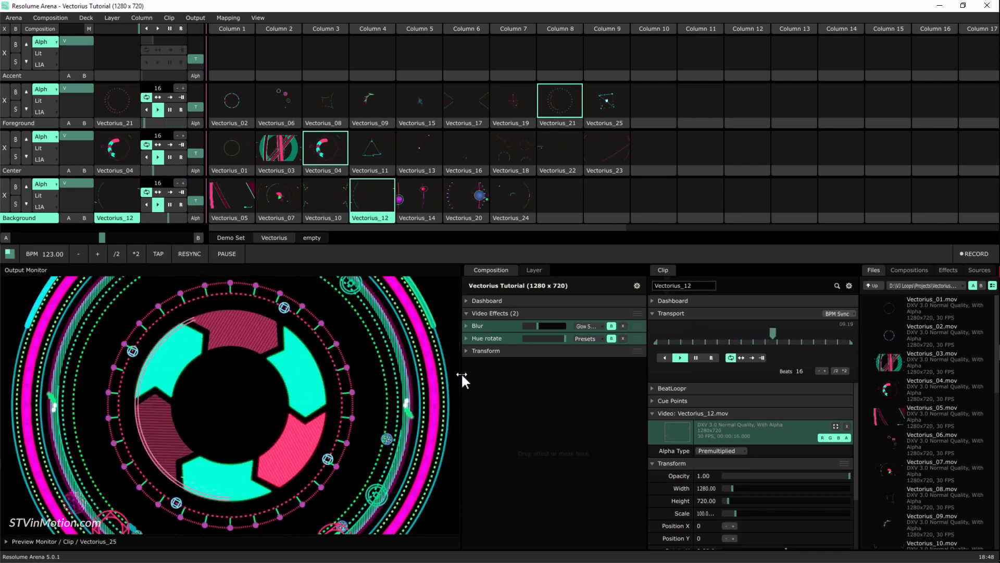
Step: Check Vectorius_03 in the expanded Preview Monitor without sending it to the output, and restore the original monitor layout
drag(462, 373, 294, 368)
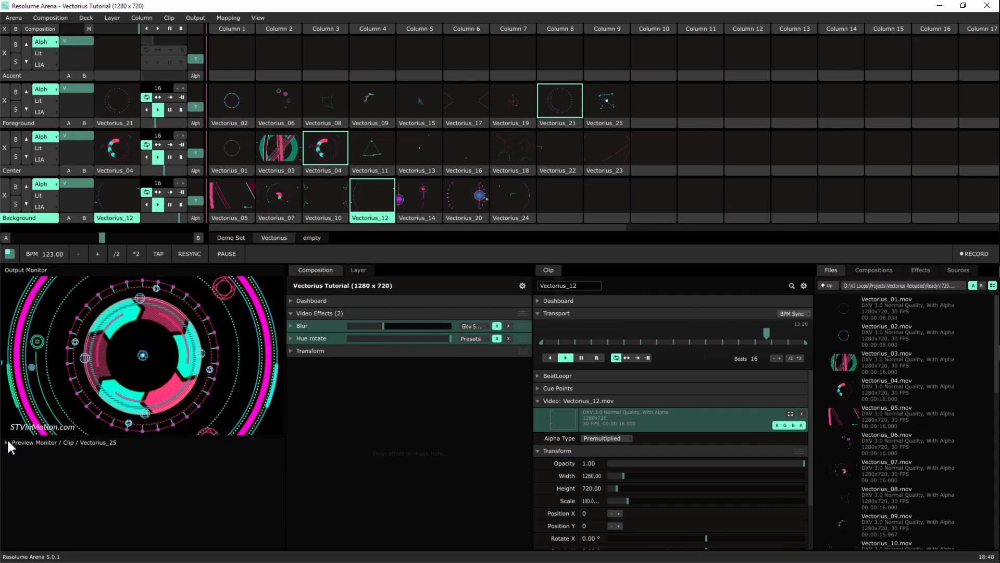
click(6, 443)
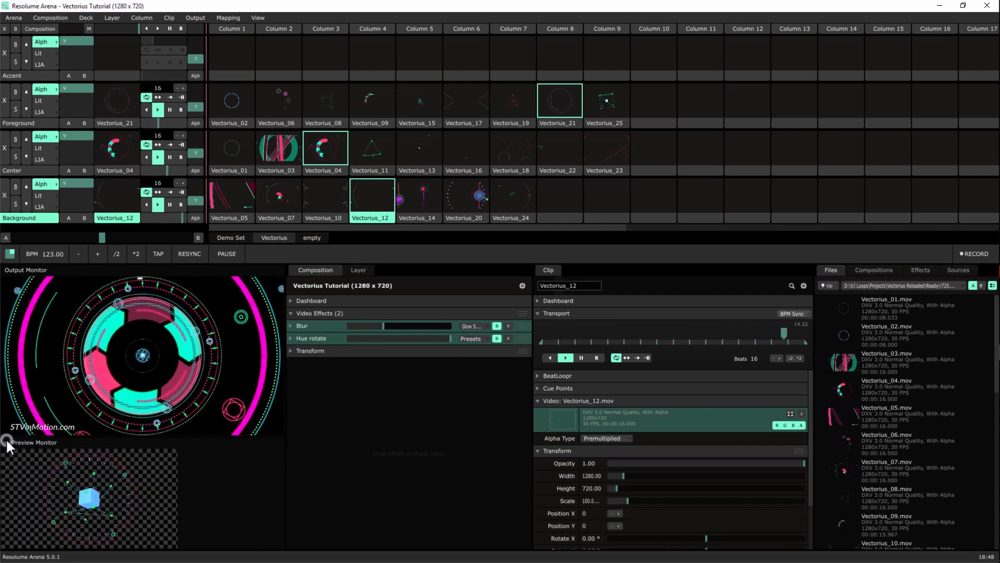
click(287, 172)
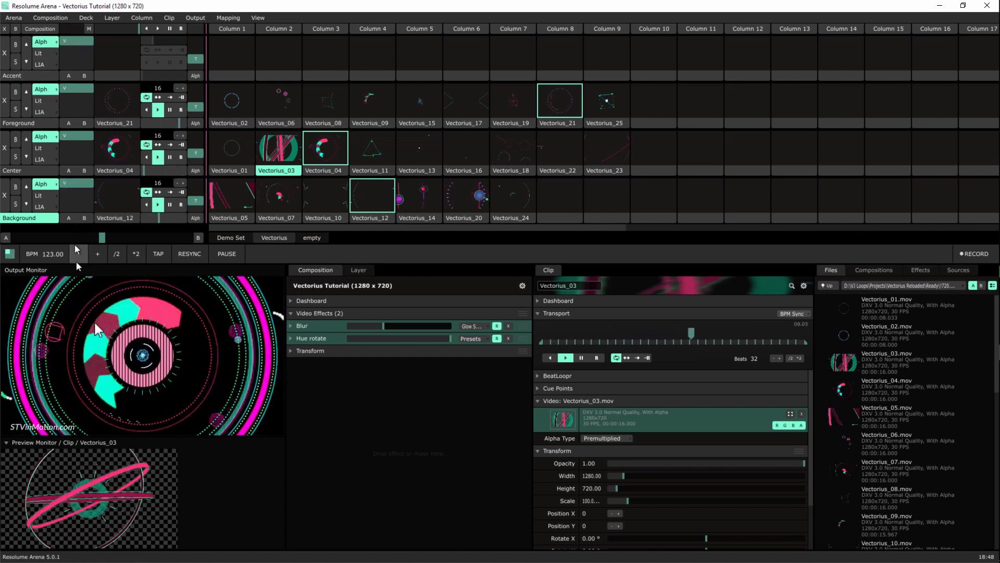
click(44, 443)
drag(285, 414, 536, 473)
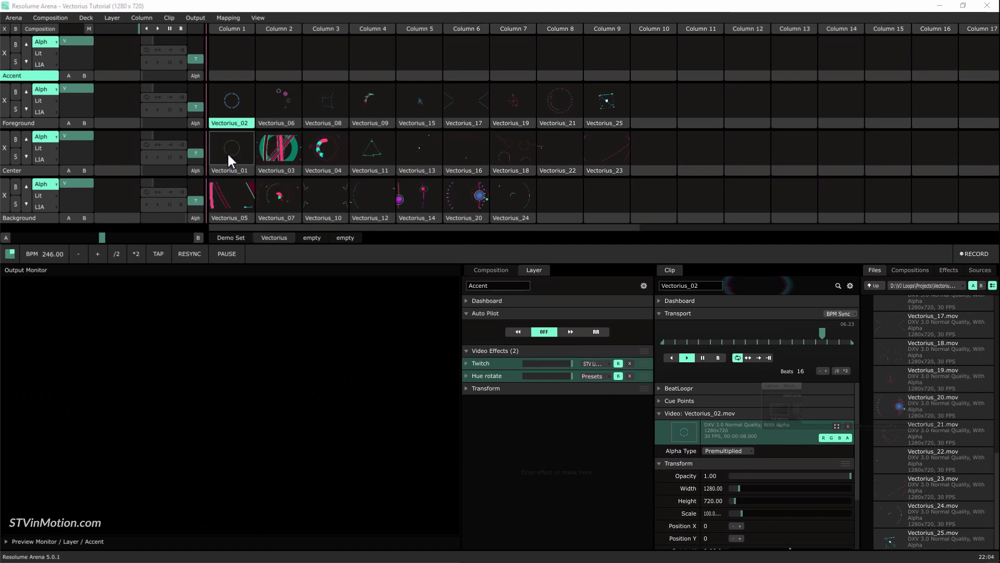
Step: Play Vectorius_01 and Vectorius_04 in Center, and copy Vectorius_01 to Accent column 1 and trigger the copy
click(226, 149)
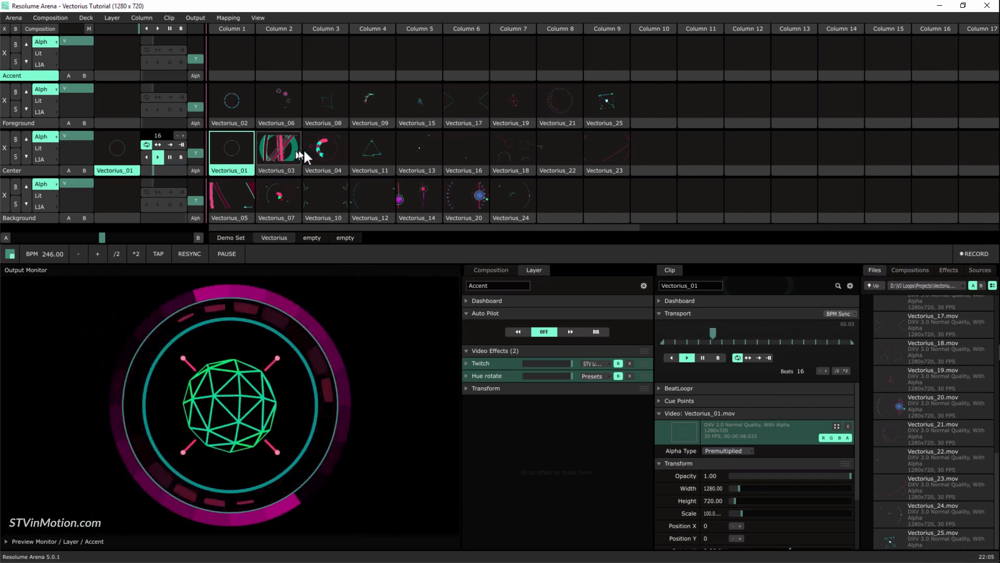
click(323, 151)
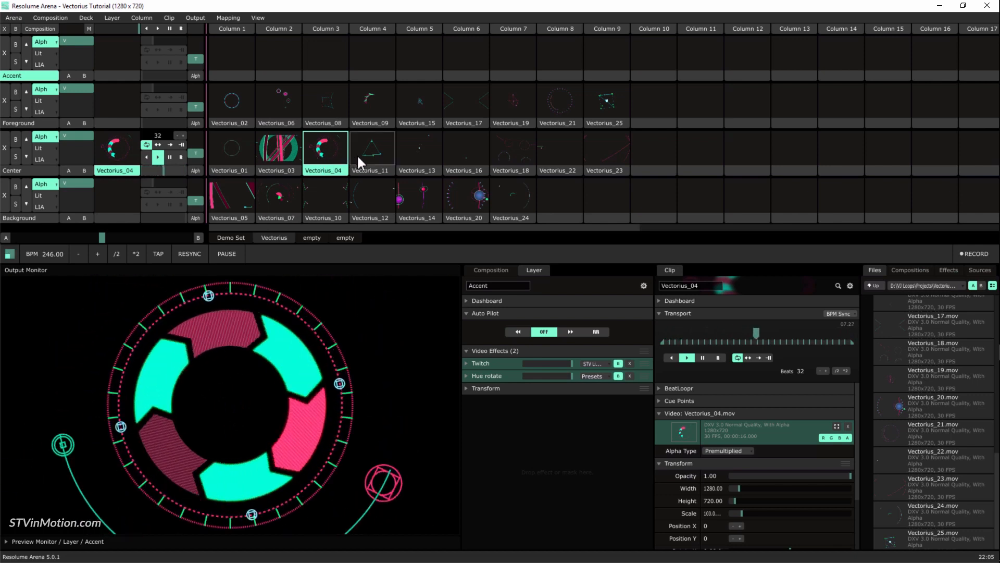
click(235, 167)
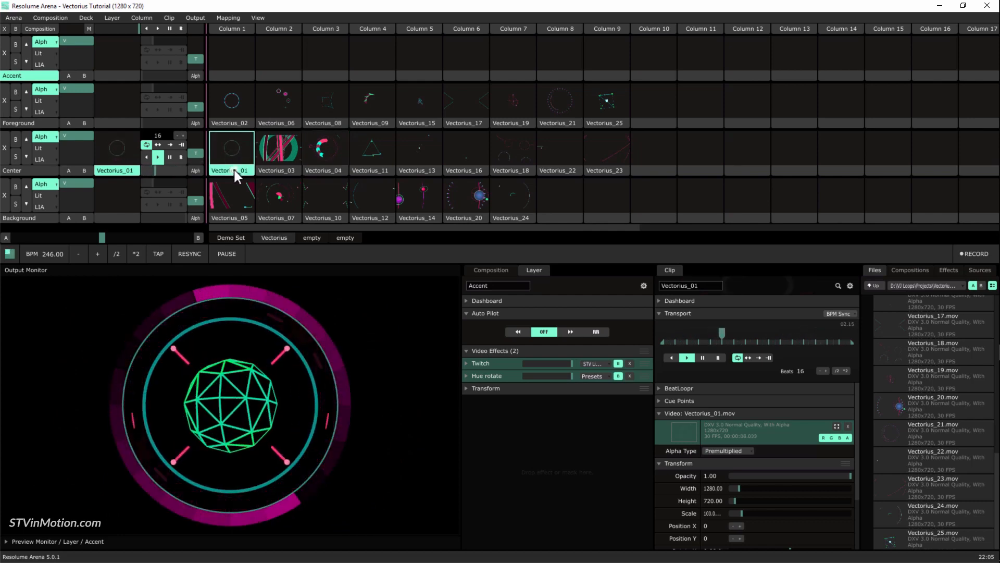
drag(233, 170, 235, 60)
click(235, 61)
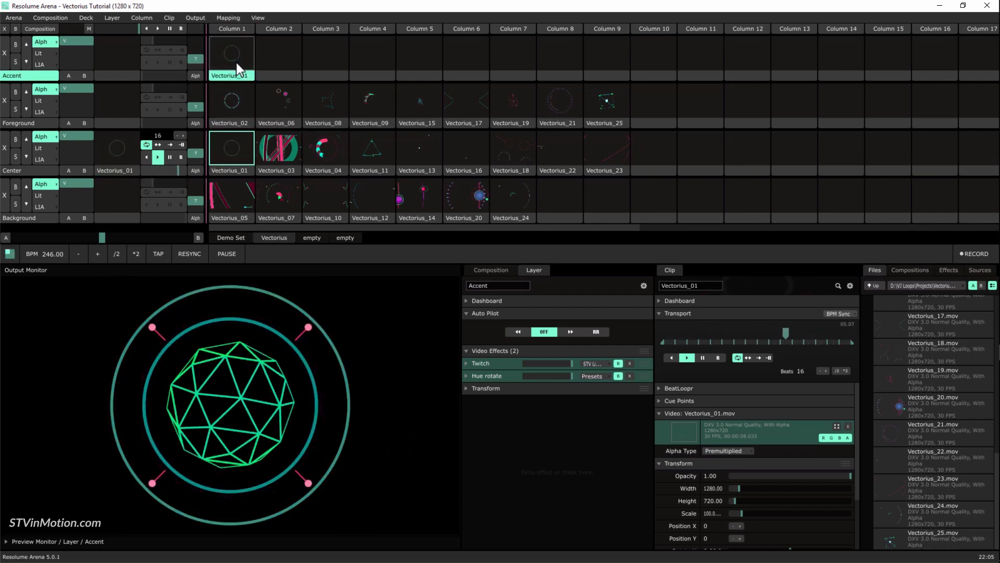
click(234, 62)
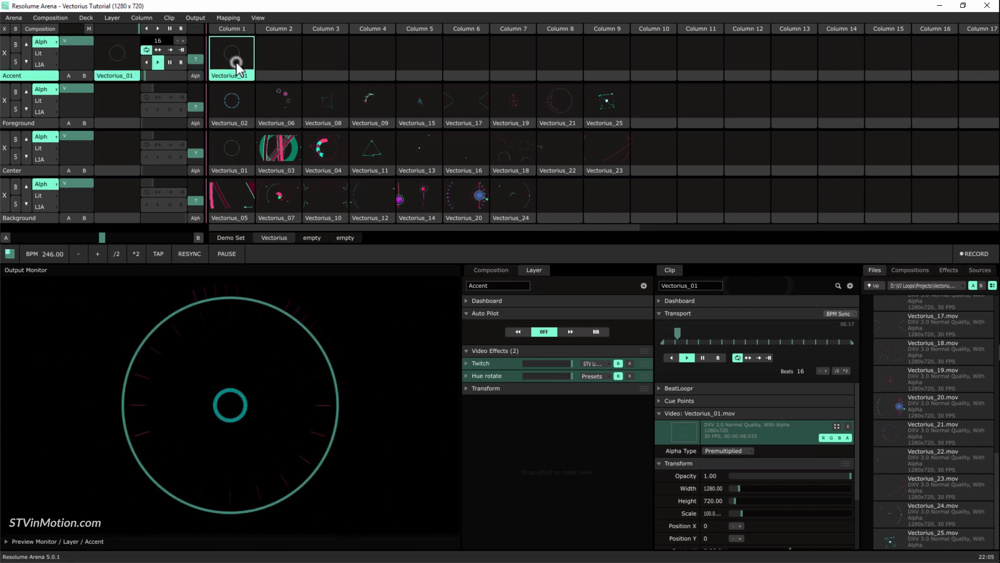
Step: Shorten the Accent copy of Vectorius_01 by setting its out point at about 02.08, and resume playback
click(703, 358)
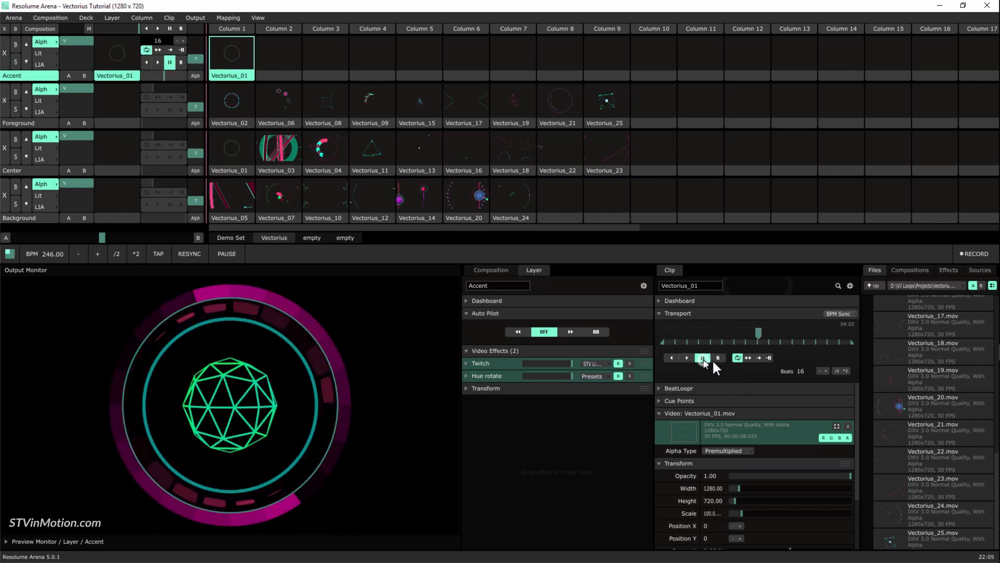
drag(759, 330, 714, 356)
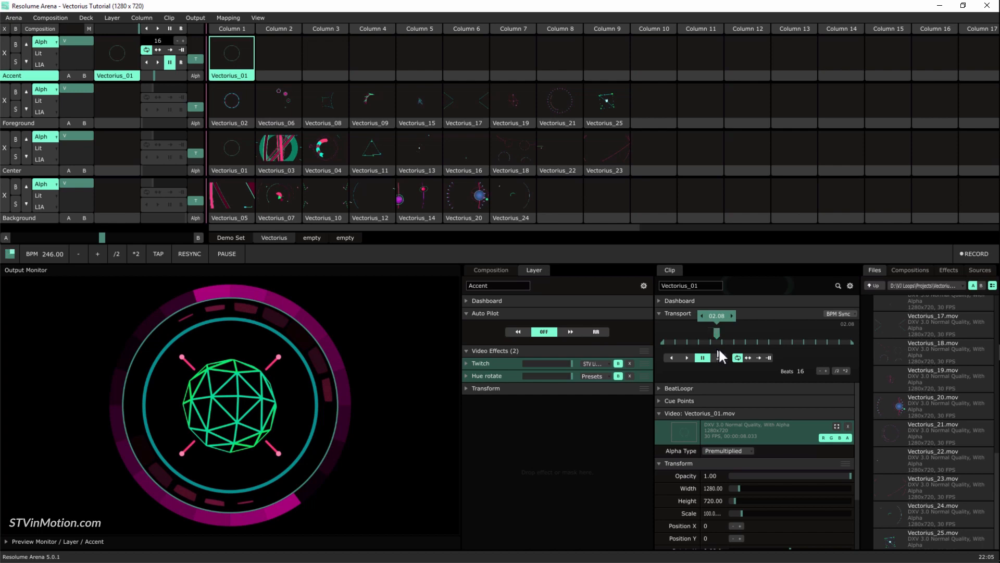
drag(852, 342, 716, 349)
click(687, 357)
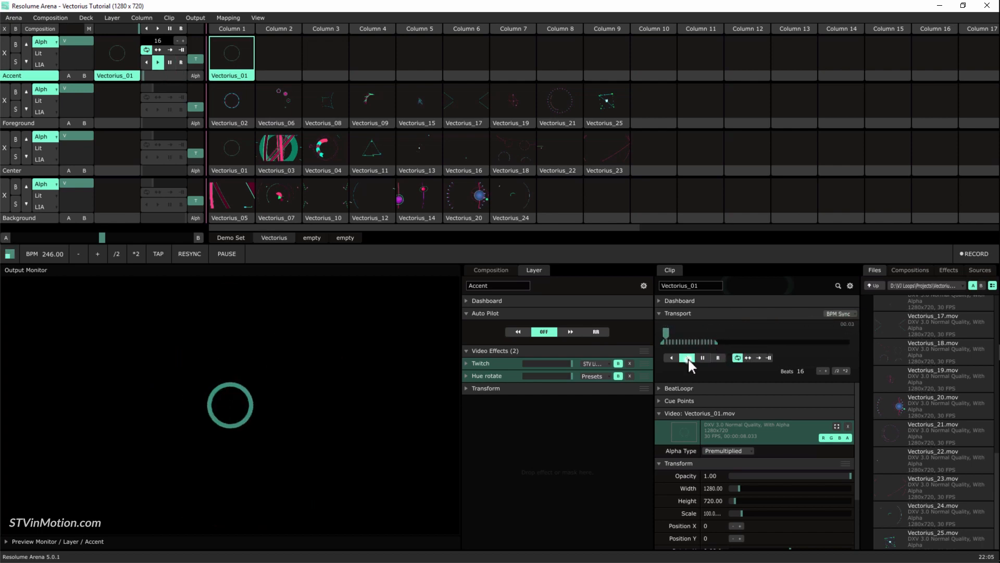
Step: Set the Accent copy of Vectorius_01 to 4 beats with back-and-forth looping
click(835, 370)
click(835, 369)
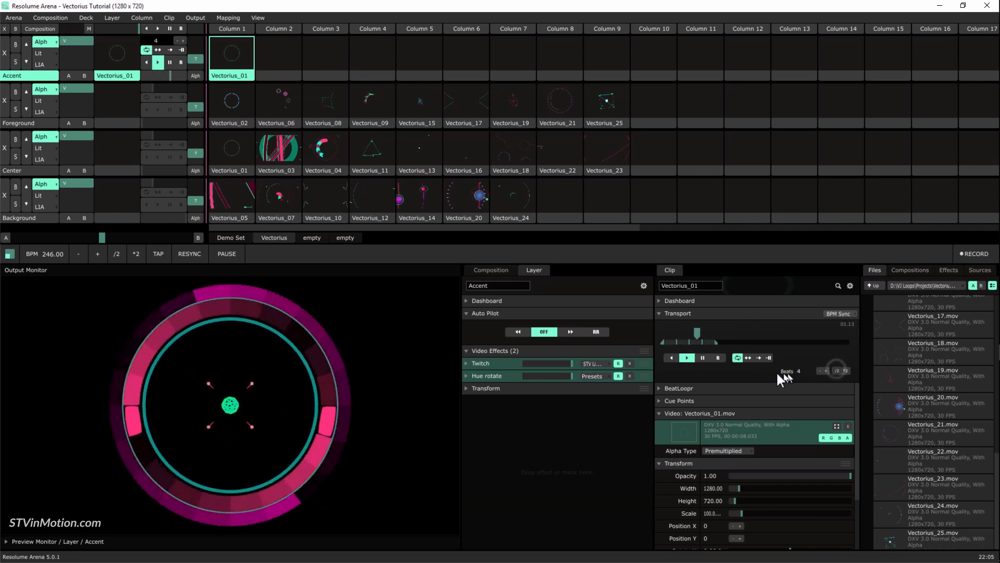
click(750, 357)
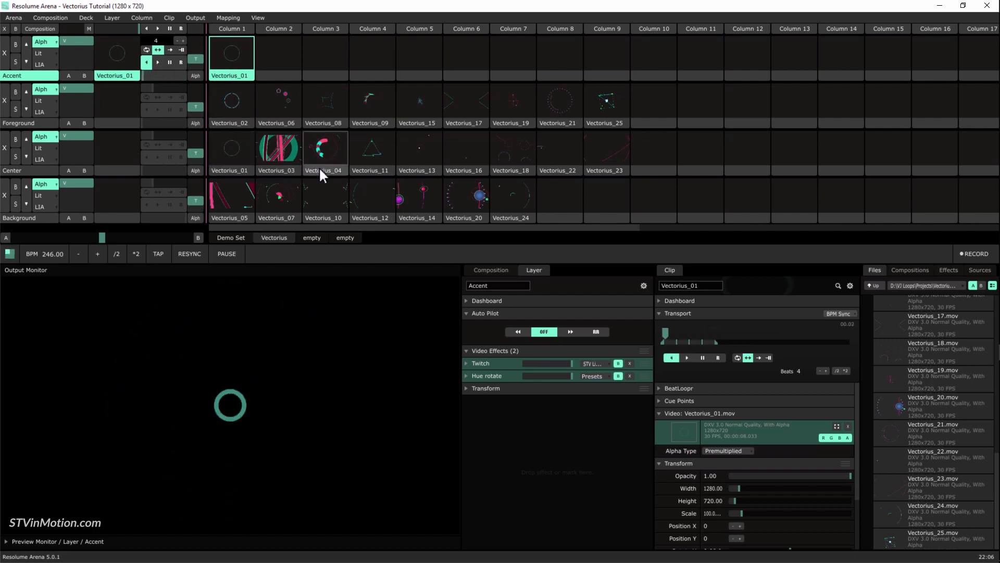
Step: Copy Vectorius_04 from Center to Accent column 2, trigger it, and set its in point at about 10.16
drag(319, 167, 275, 70)
click(276, 65)
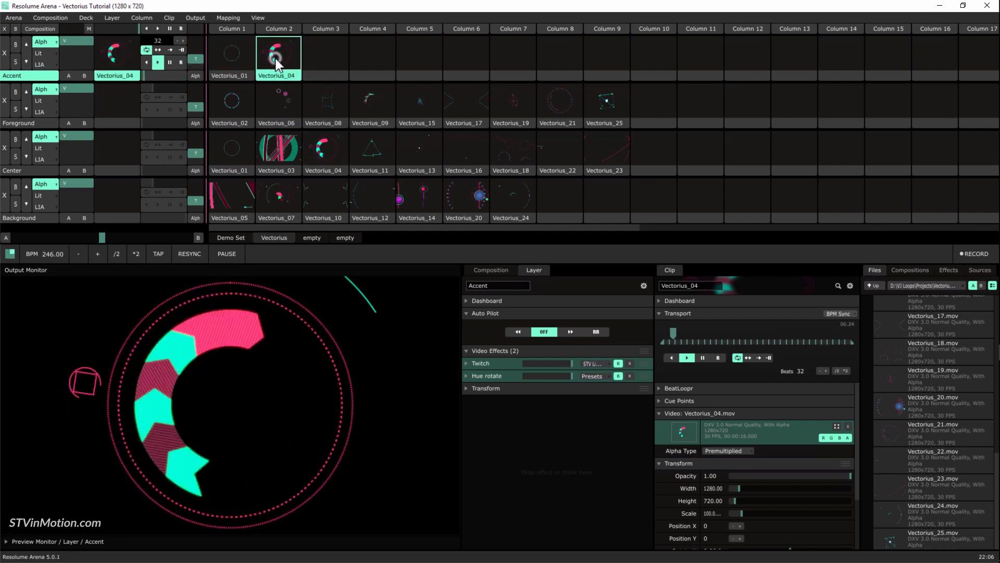
click(702, 358)
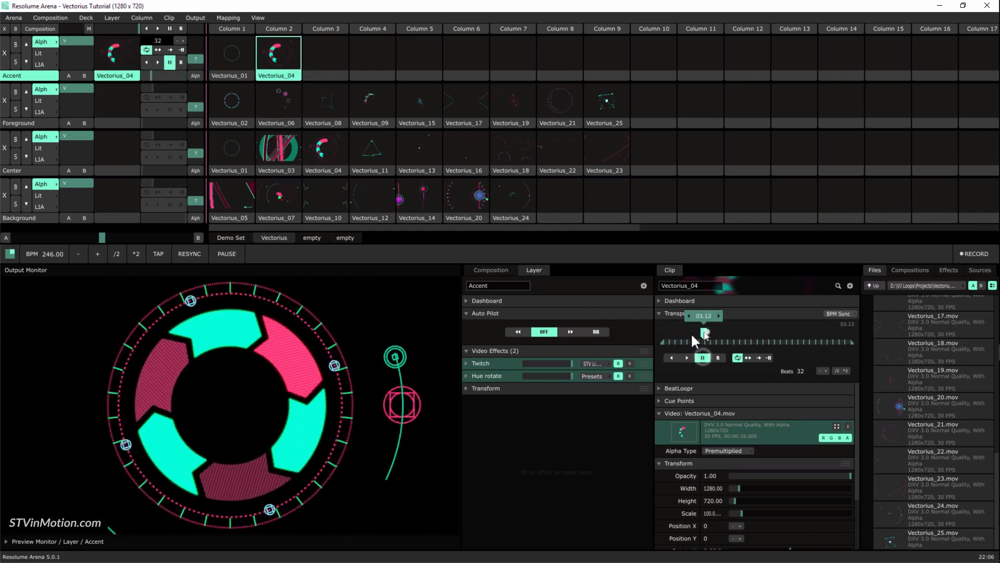
drag(693, 334, 788, 364)
drag(662, 343, 786, 351)
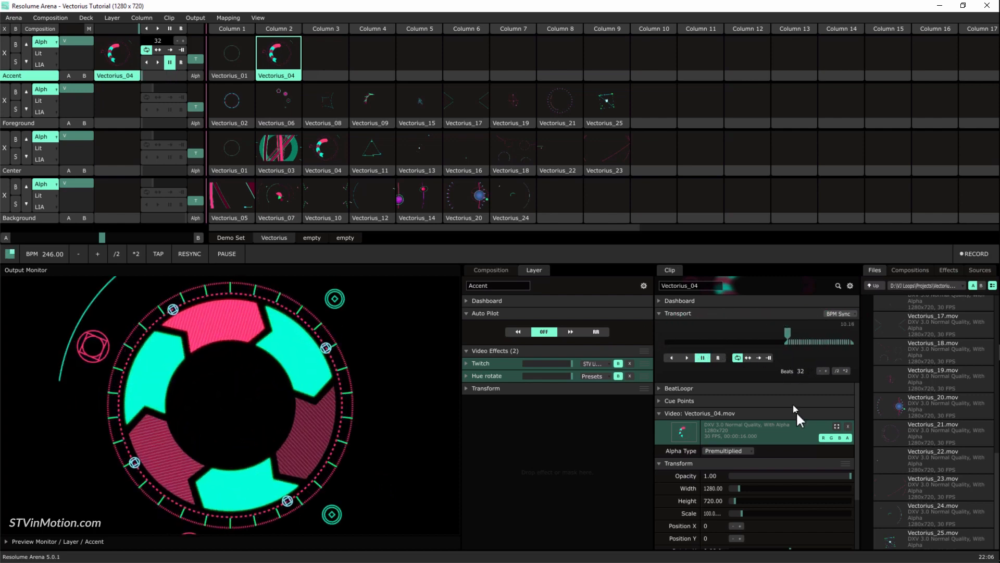
Step: Play the Accent copy of Vectorius_04 with back-and-forth looping over 8 beats
click(748, 358)
click(842, 369)
click(842, 369)
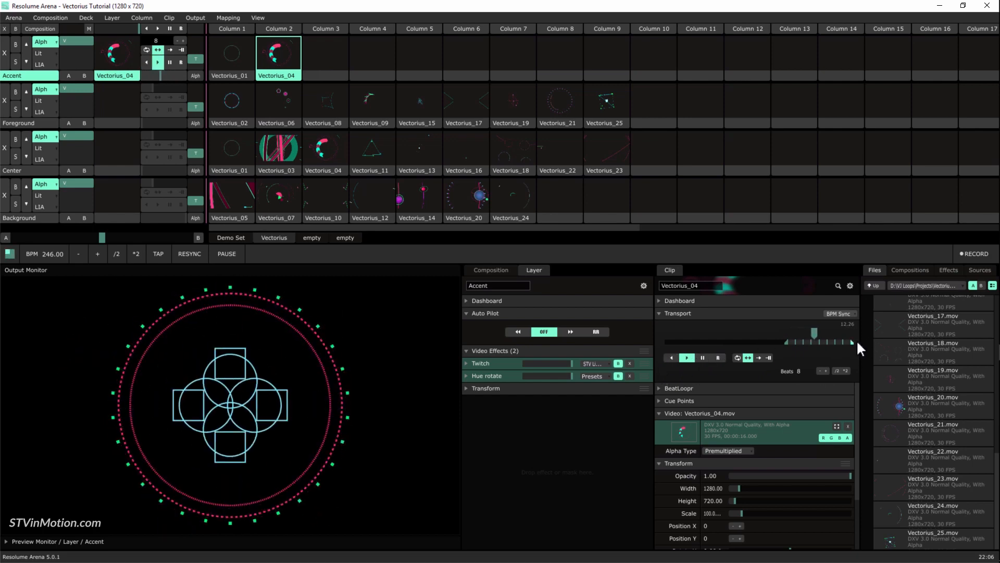
Step: Shorten the Accent copy of Vectorius_04 by moving its out point earlier, and halve its beat count
drag(857, 342, 832, 344)
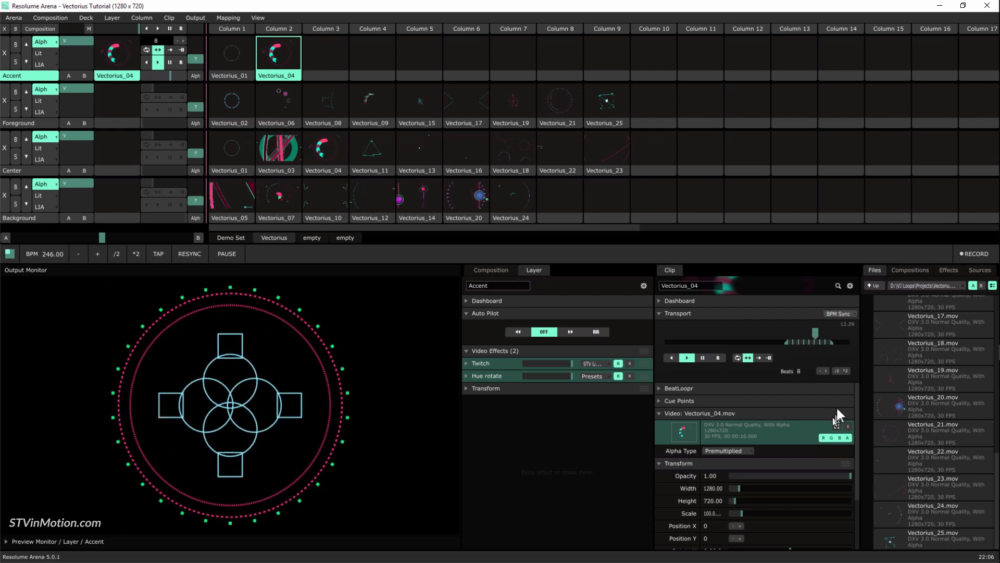
click(836, 370)
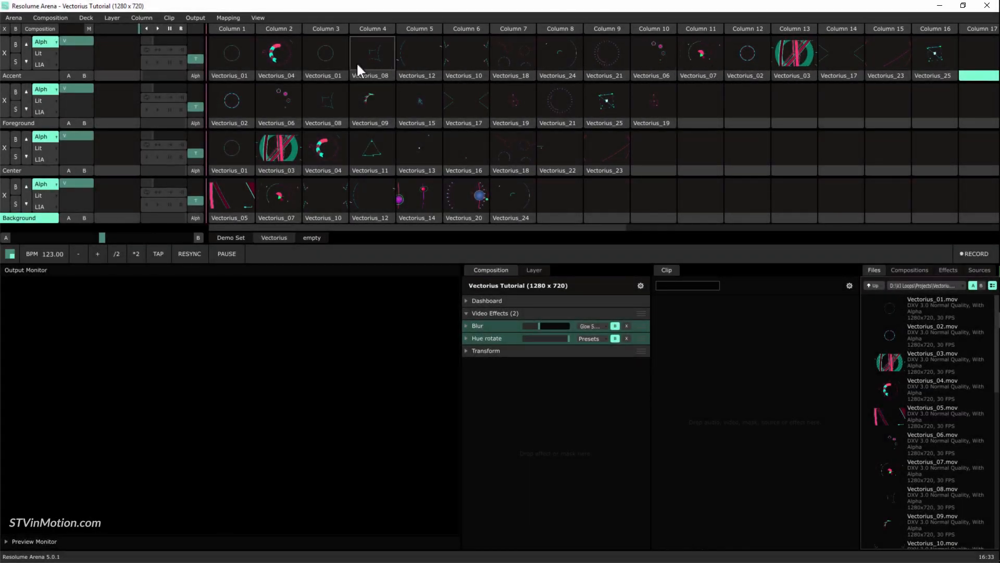
Step: Preview the Accent layer's clips by triggering them one by one from column 1 to column 16
click(233, 58)
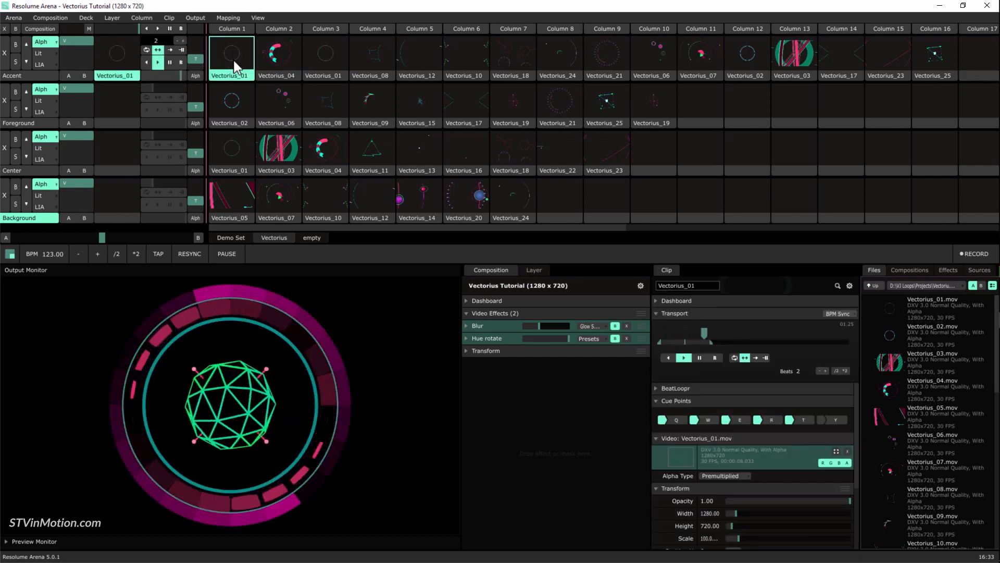
click(274, 52)
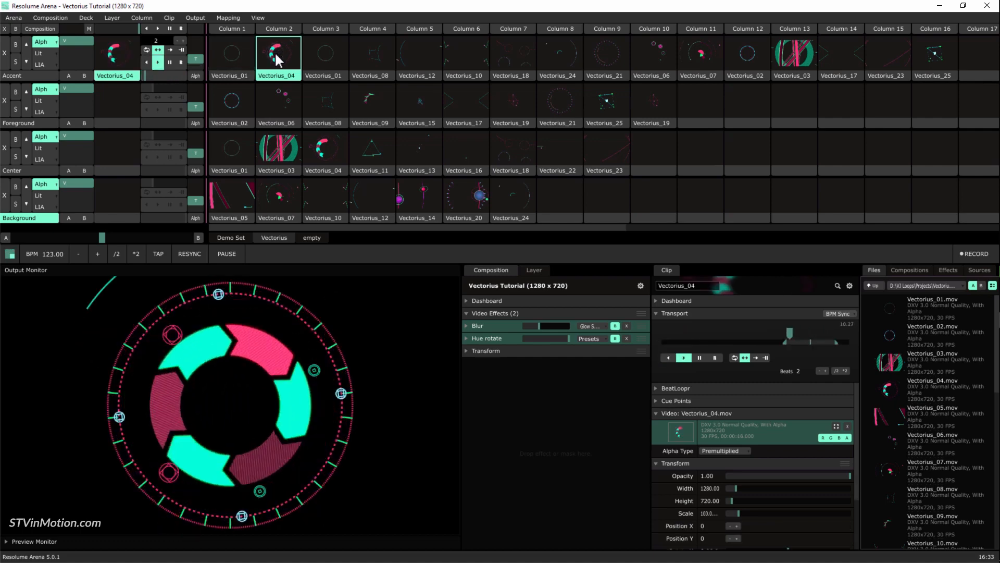
click(317, 48)
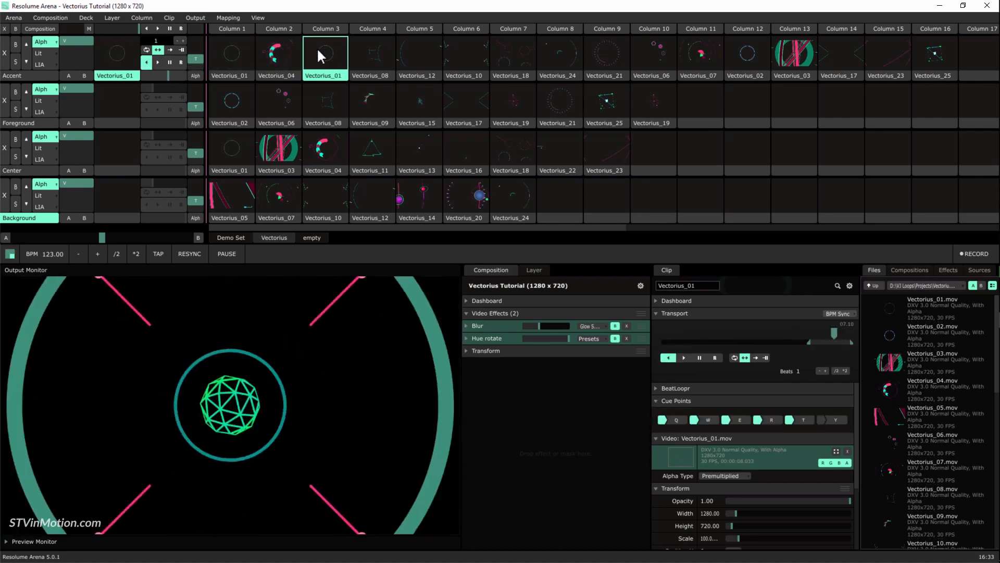
click(368, 48)
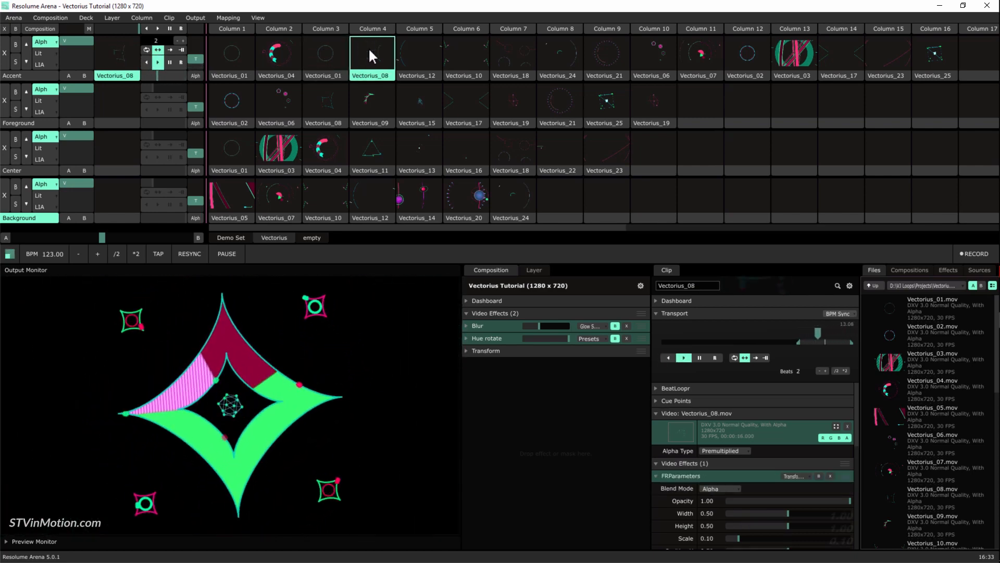
click(411, 48)
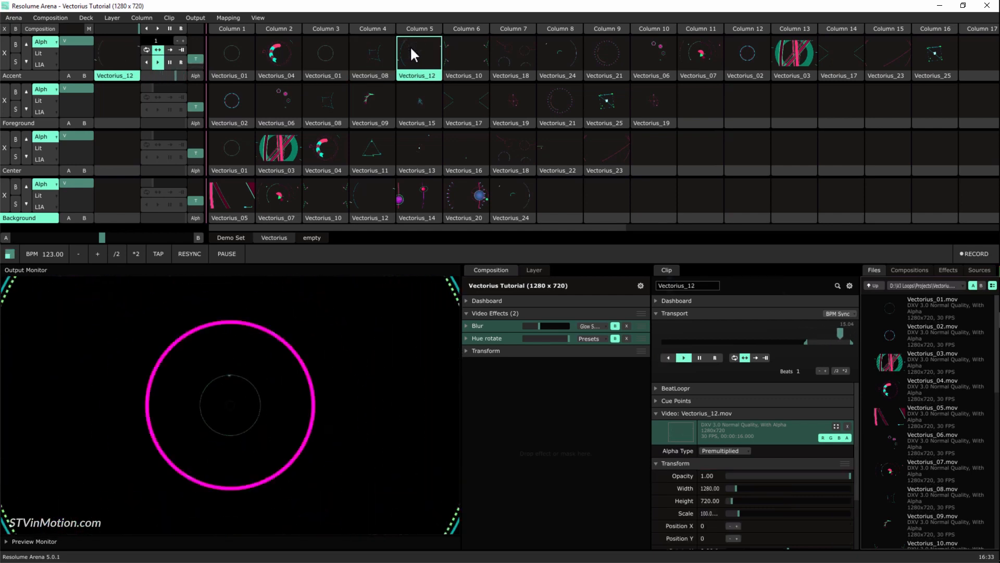
click(466, 56)
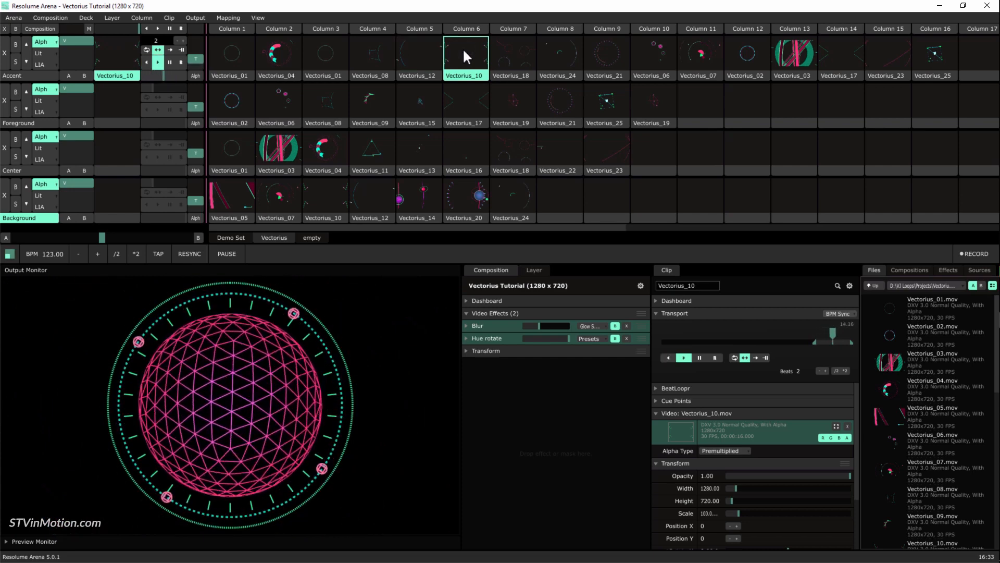
click(512, 52)
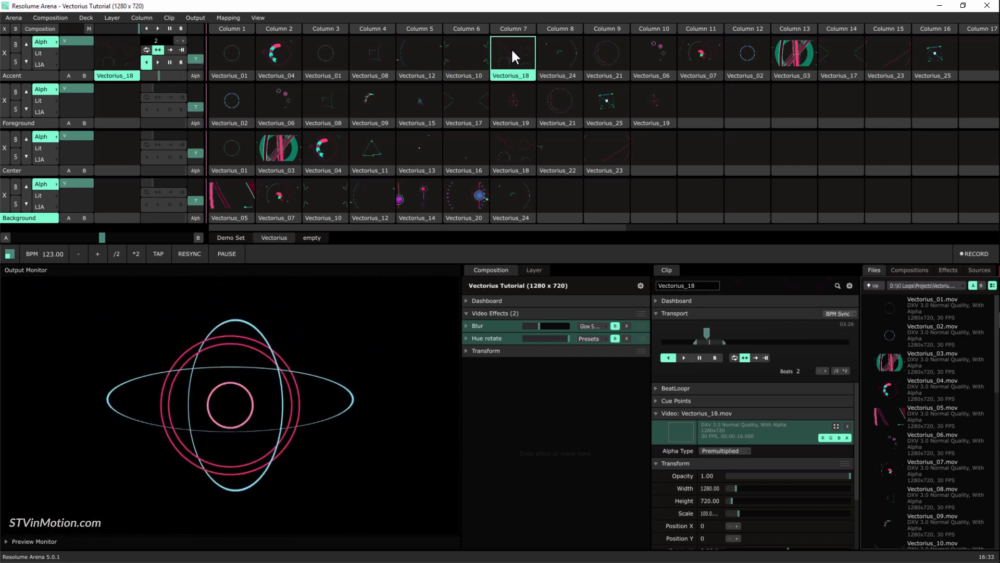
click(557, 49)
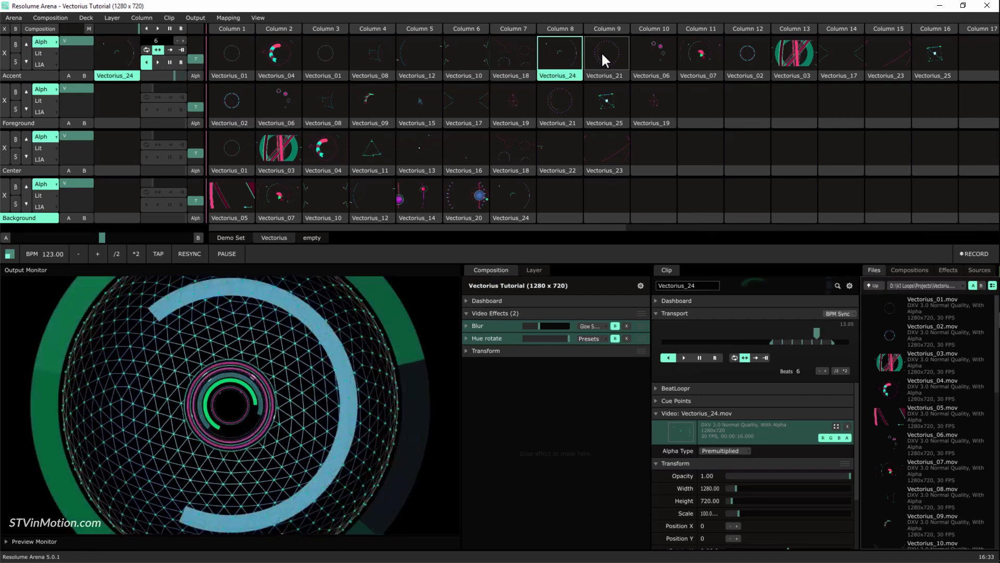
click(601, 52)
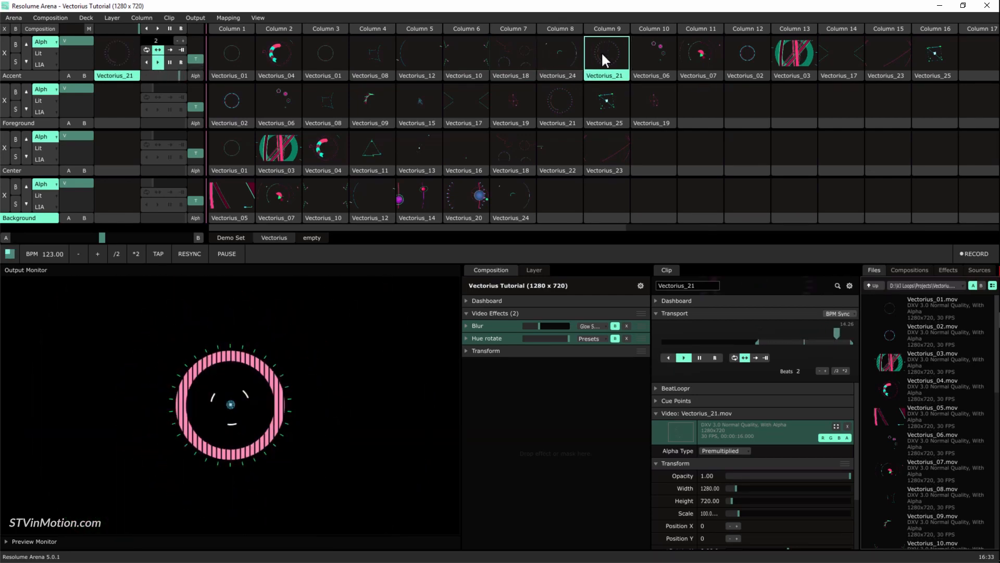
click(656, 56)
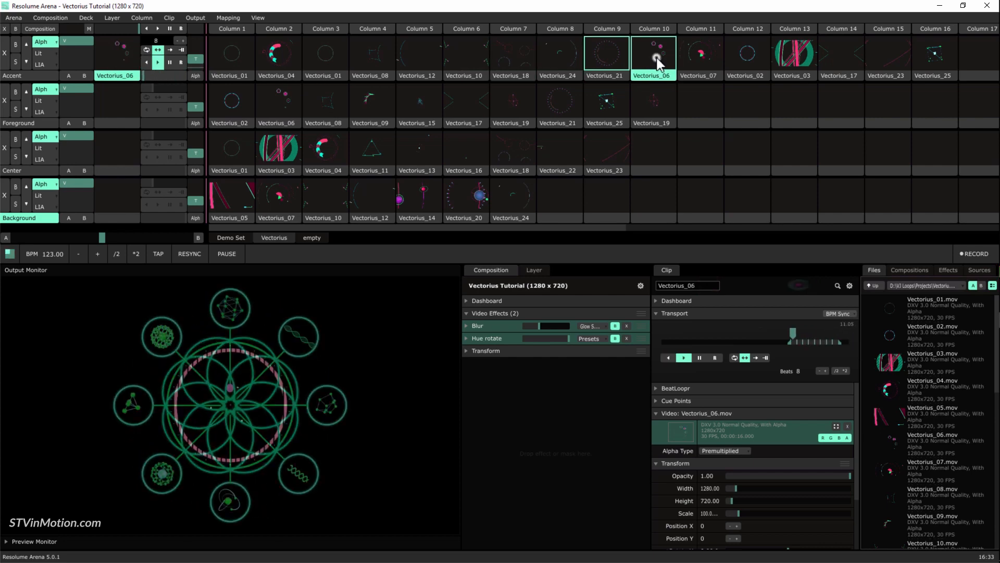
click(701, 56)
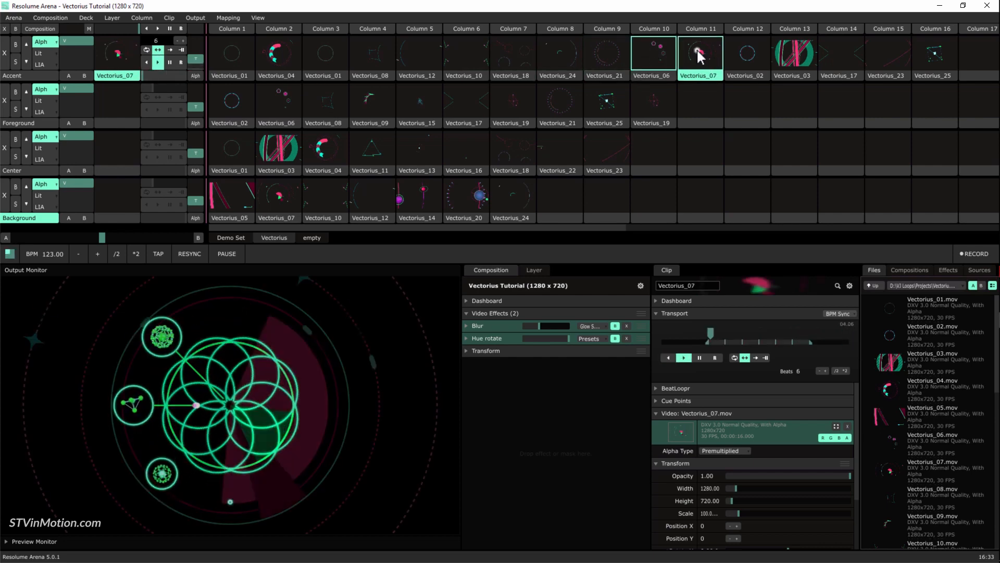
click(745, 55)
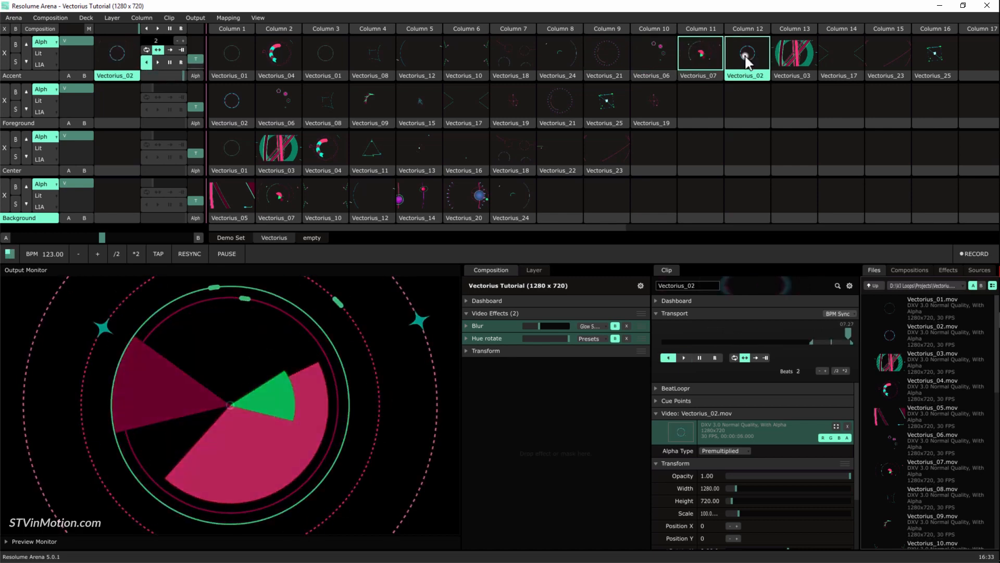
click(793, 63)
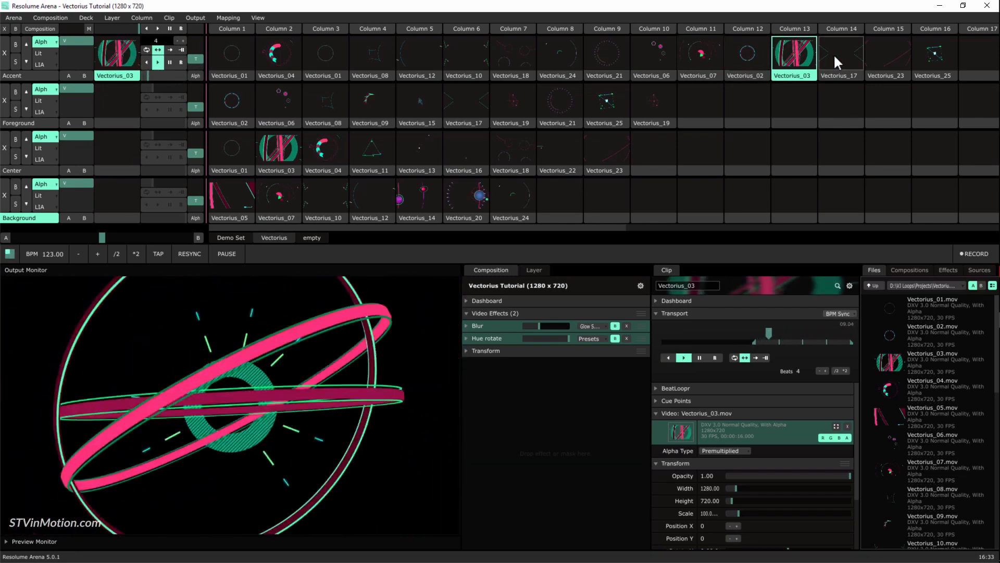
click(835, 58)
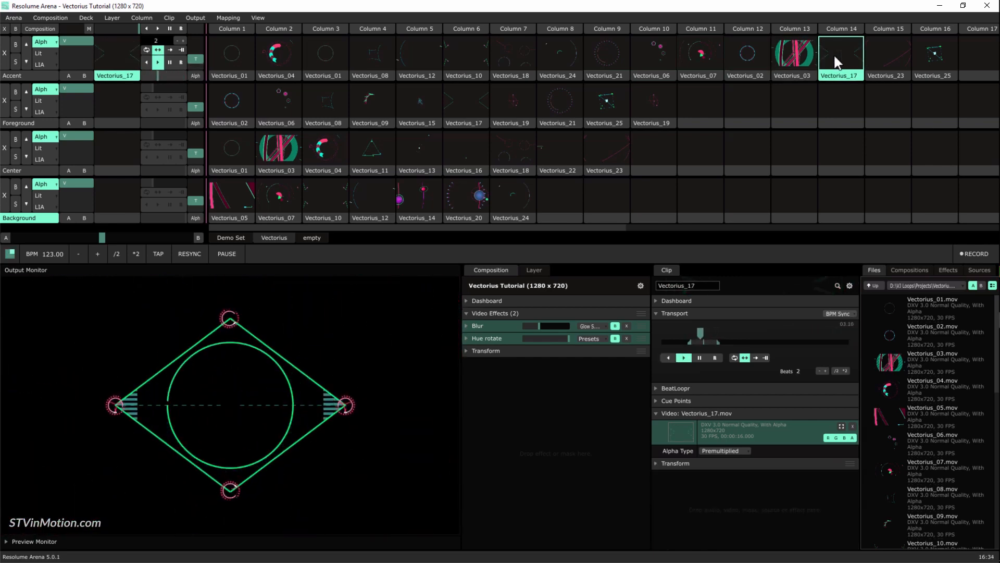
click(891, 56)
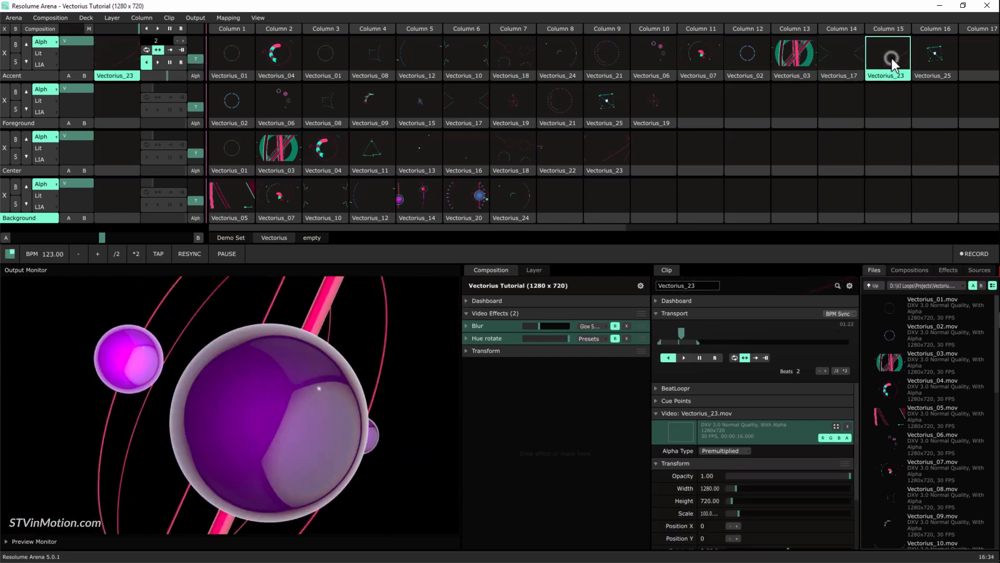
click(928, 54)
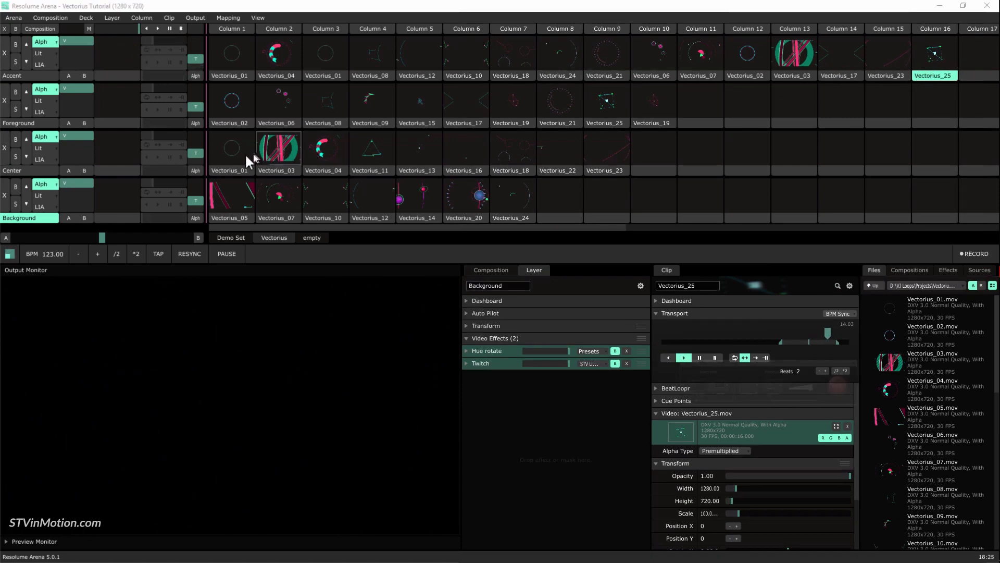
Step: Copy Vectorius_01 from column 1 to column 12 of the Center layer, trigger the copy, and pause it at about 02.11
drag(220, 167, 748, 165)
click(748, 146)
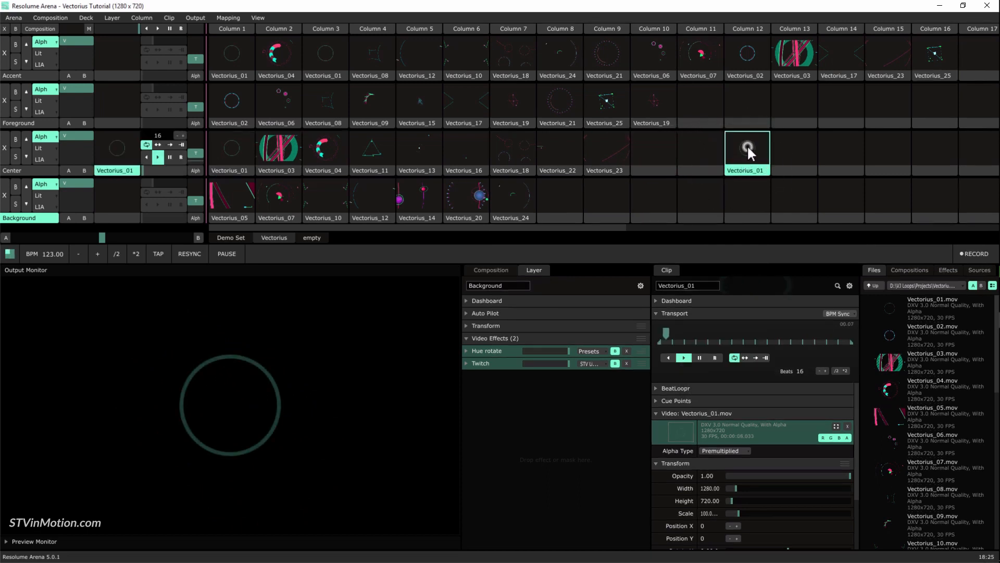
click(699, 357)
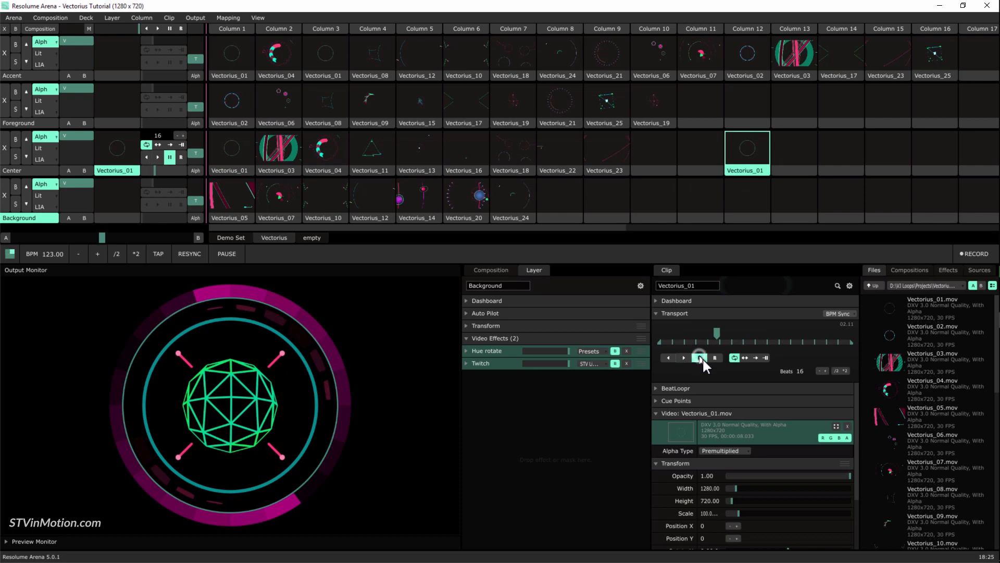
Step: Add the H8_RotateClone video effect to the Vectorius_01 copy in Center column 12
click(948, 270)
scroll(928, 384, down, 5)
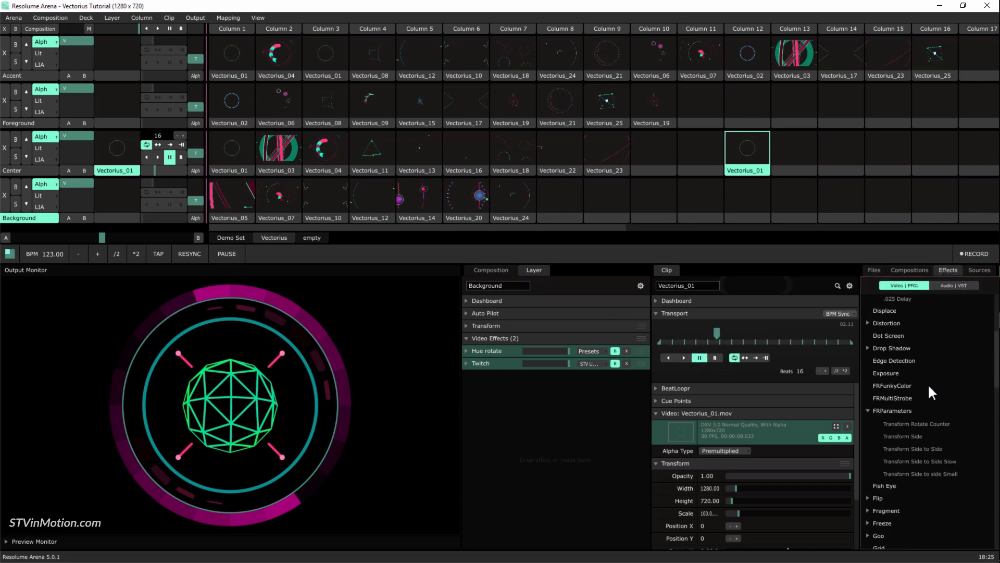
scroll(928, 387, down, 3)
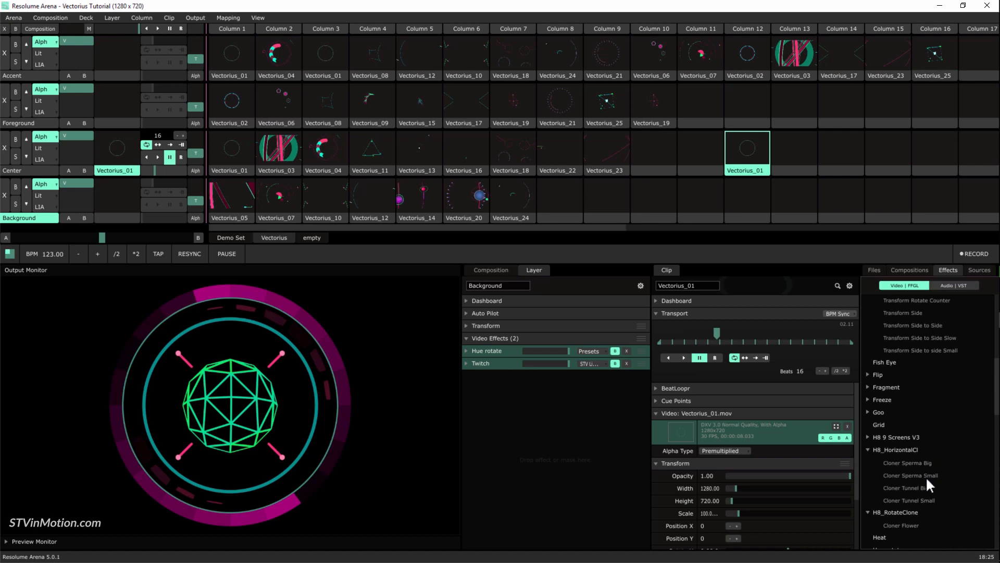
click(900, 512)
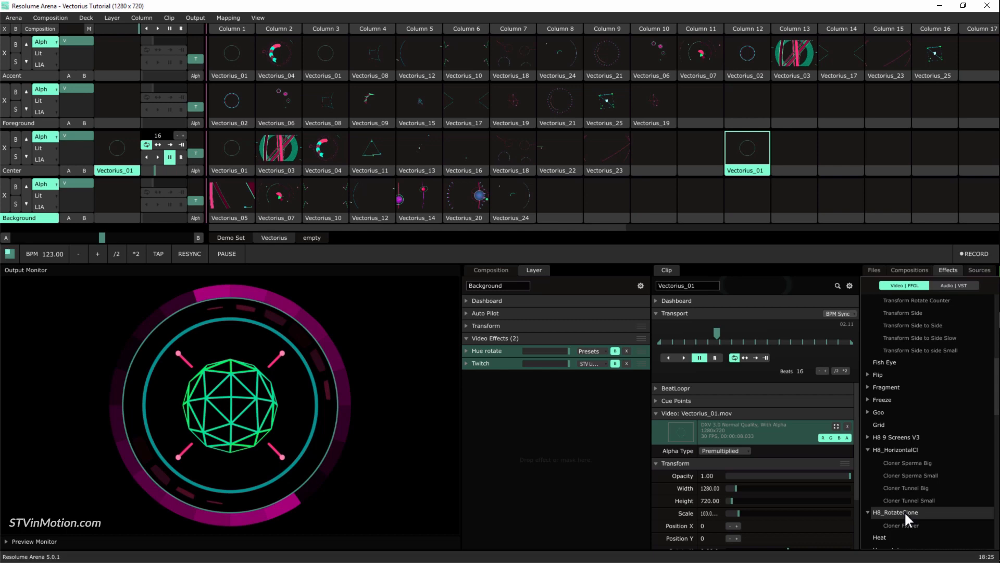
drag(904, 511, 791, 506)
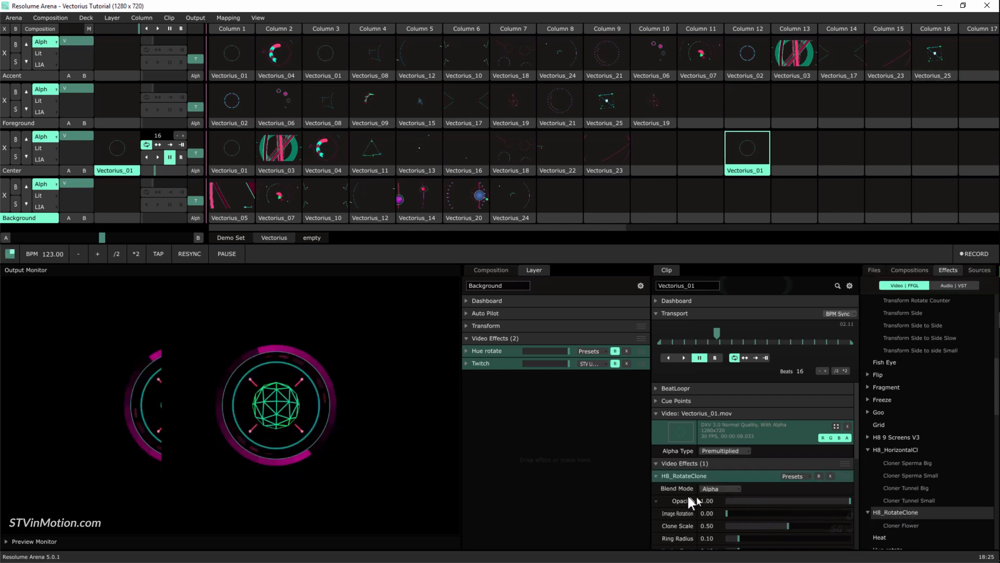
Step: Enable Alpha and set Number Clones to 0.41 in H8_RotateClone, and play the clip briefly to check the pattern
scroll(692, 493, down, 2)
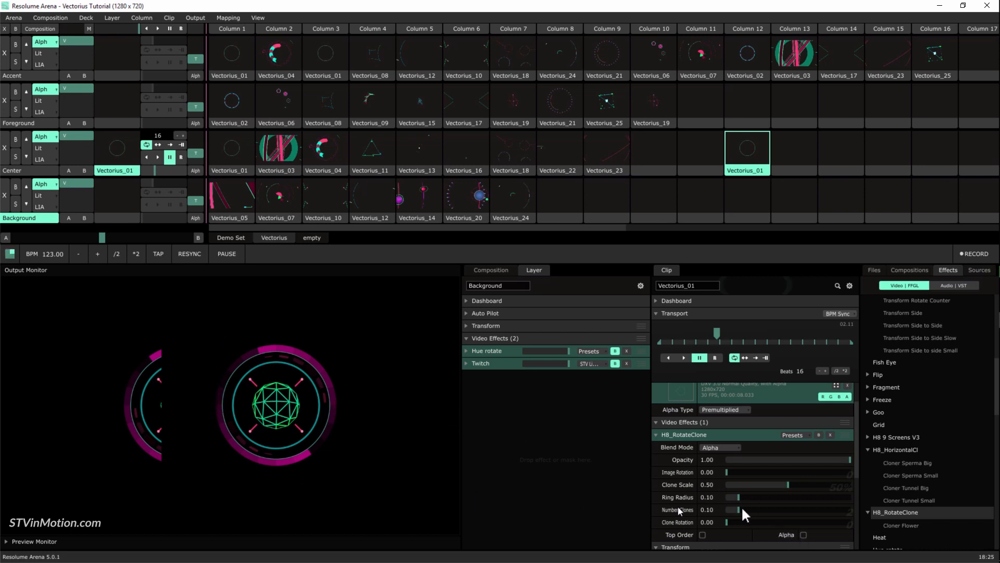
click(803, 535)
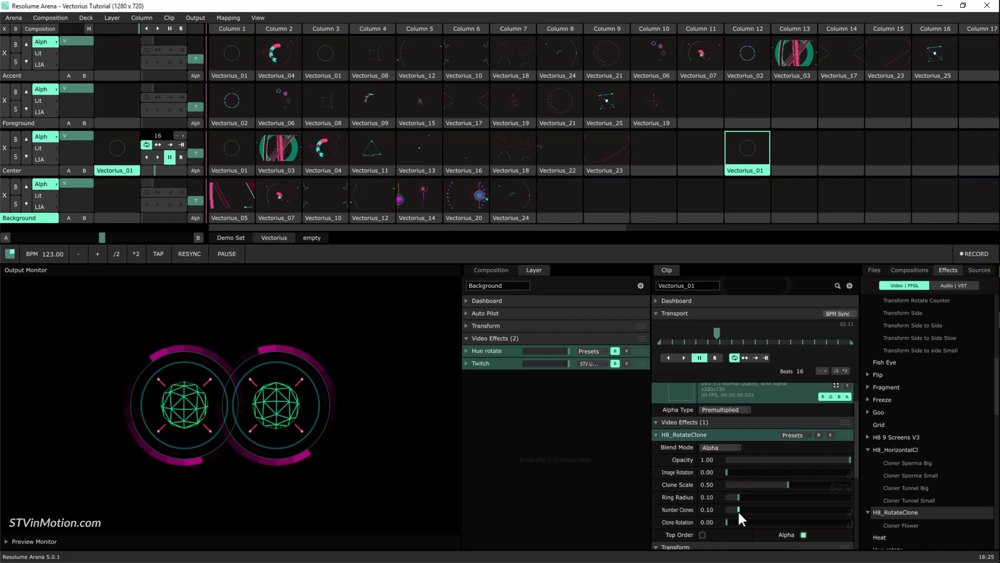
drag(739, 510, 776, 510)
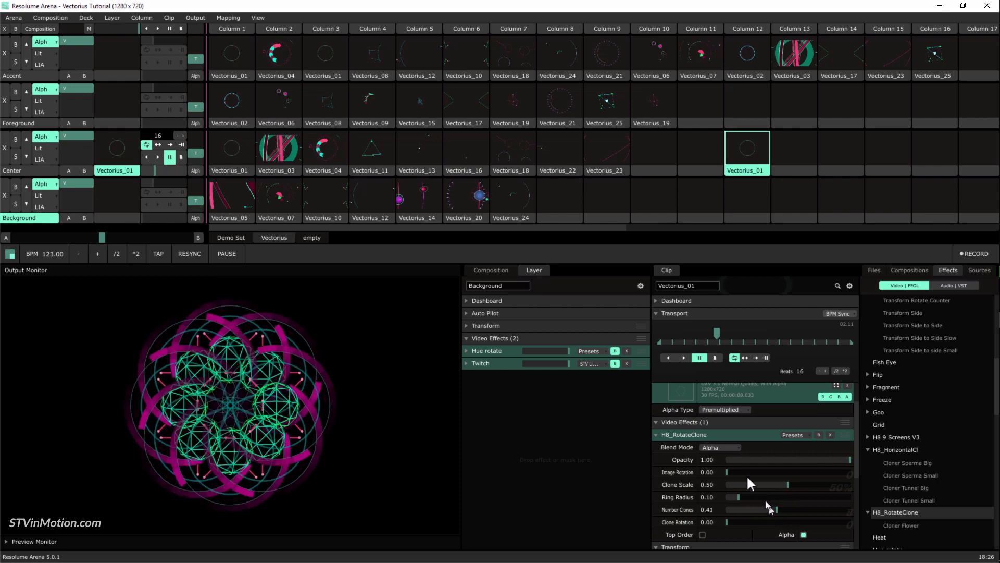
click(680, 356)
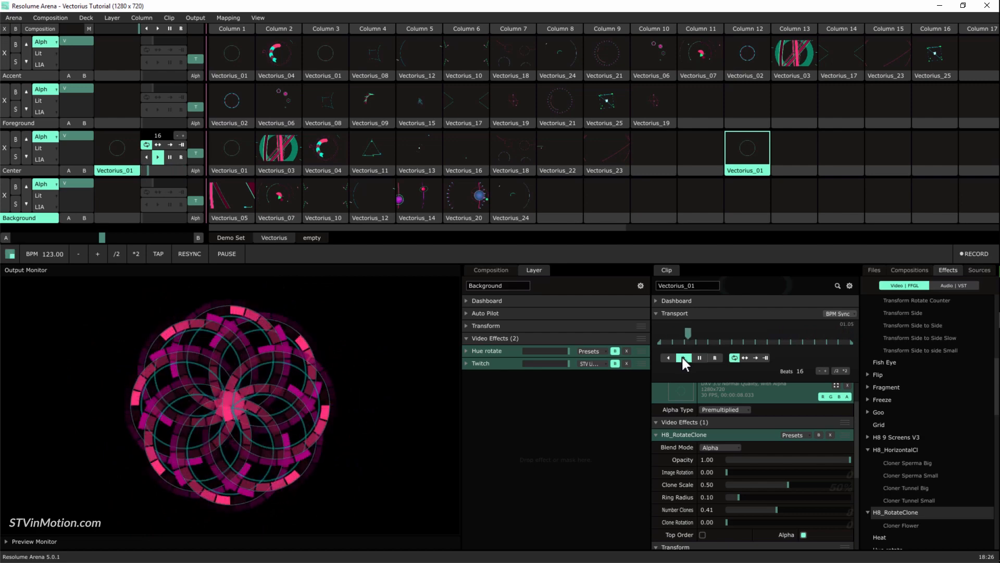
click(699, 358)
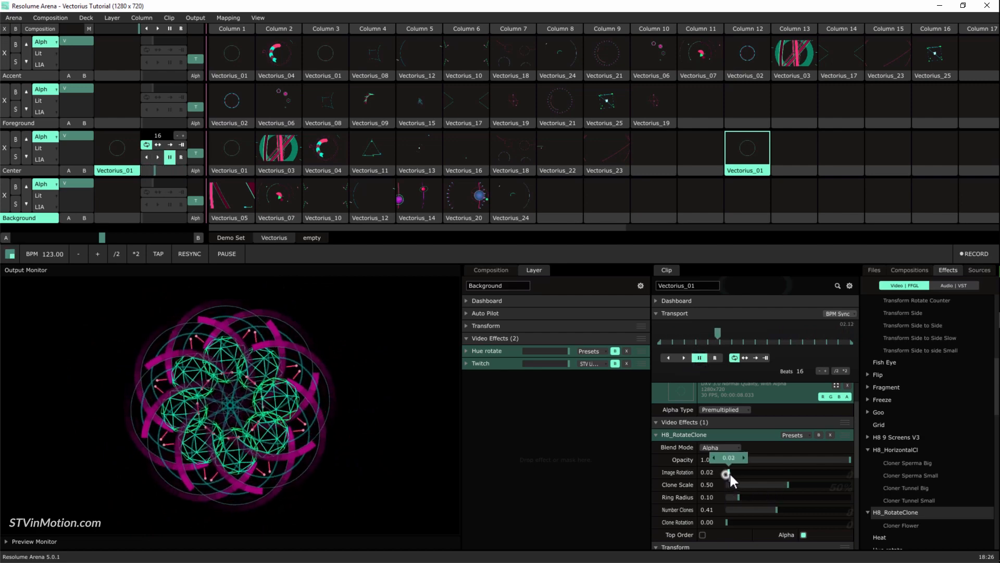
Step: Animate the Image Rotation of H8_RotateClone with Timeline, and play the clip to preview the turning clones
drag(748, 473, 712, 494)
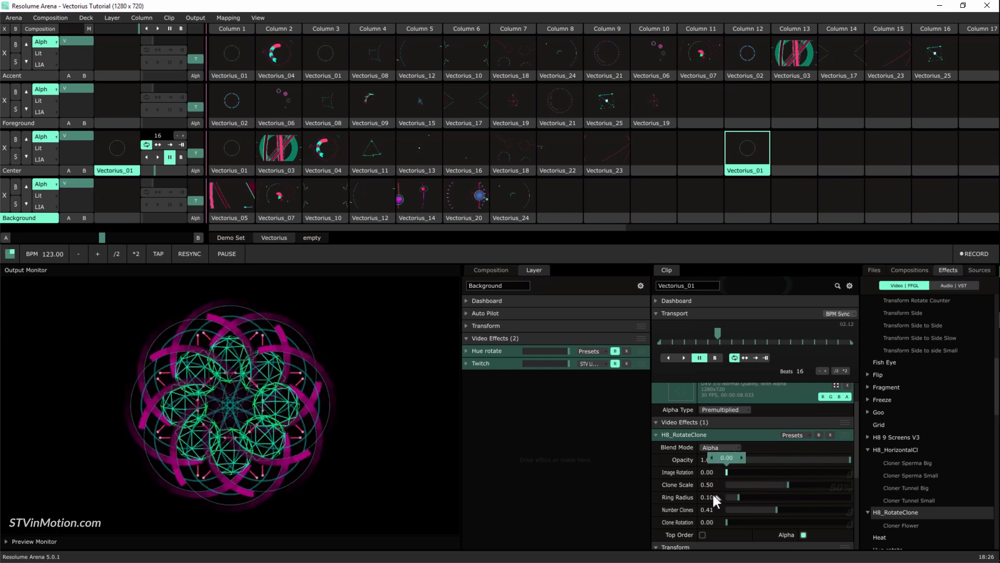
click(656, 472)
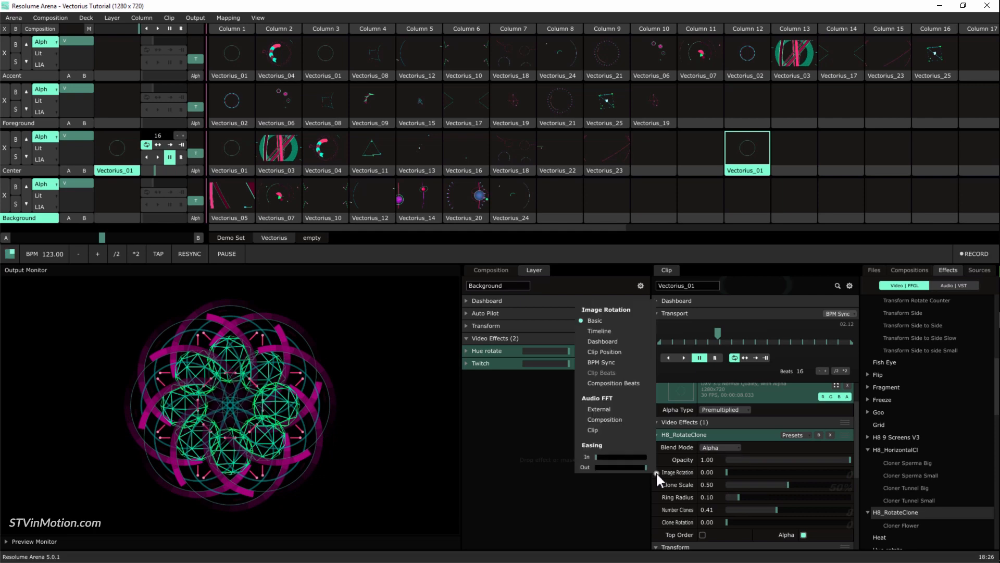
click(620, 331)
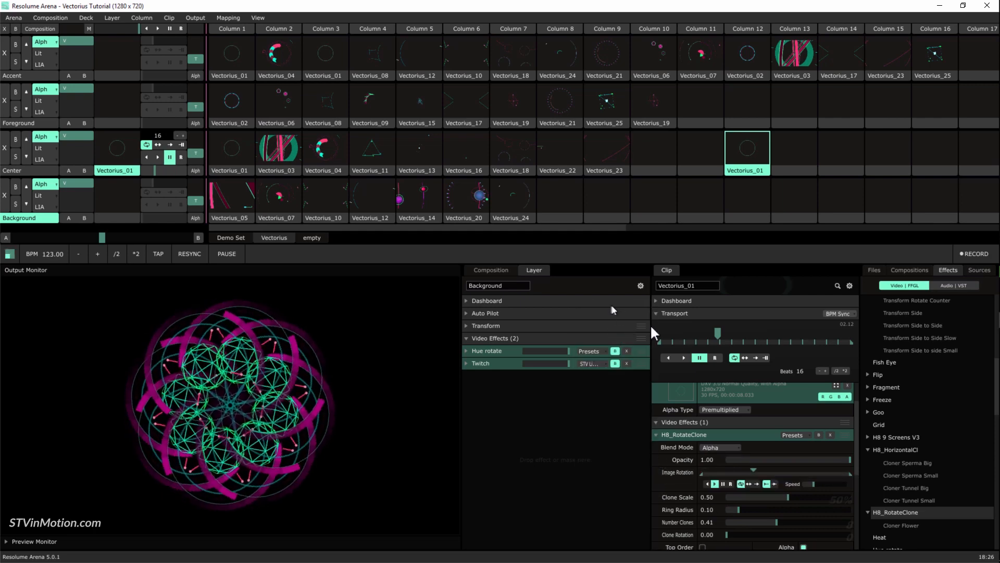
click(683, 358)
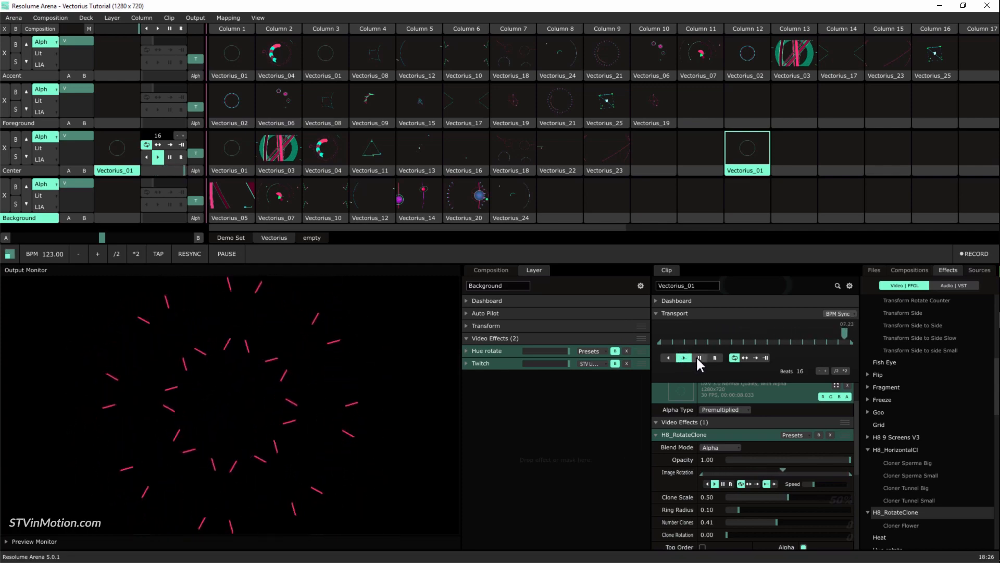
click(699, 356)
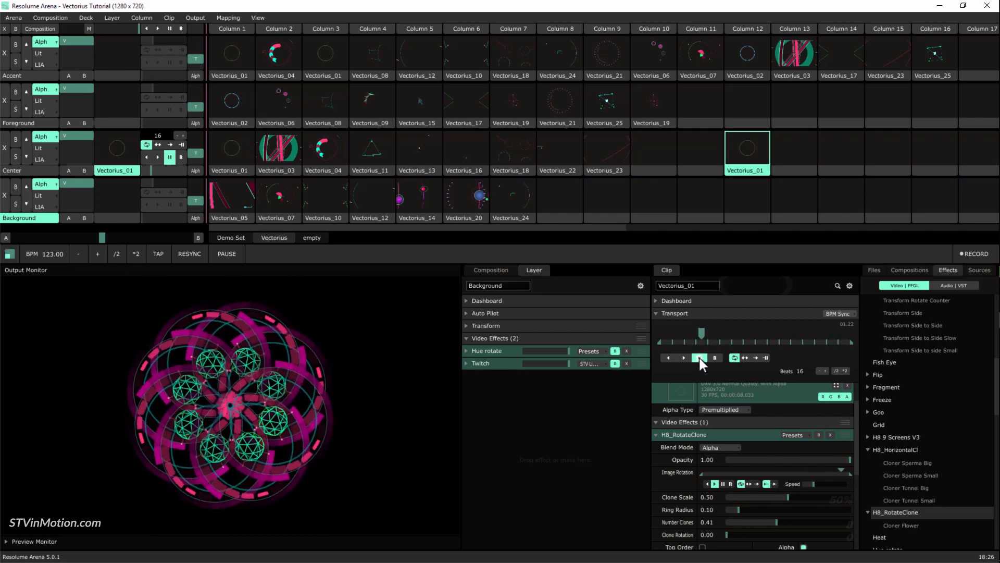
Step: Reset the Image Rotation of H8_RotateClone to a static 0.00 and raise Clone Scale to about 0.69
click(657, 470)
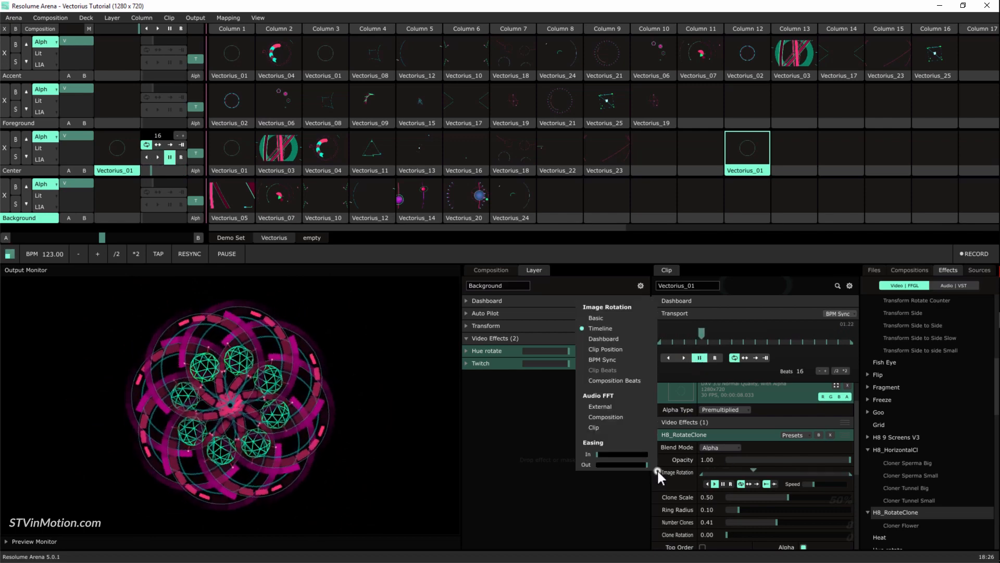
right_click(670, 472)
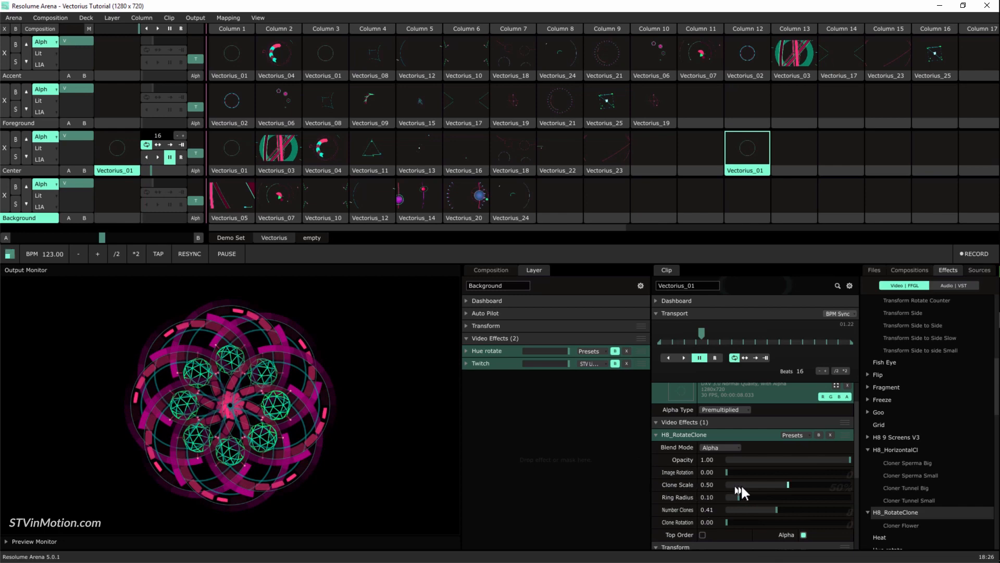
mouse_move(788, 485)
mouse_down()
mouse_move(746, 484)
mouse_move(837, 483)
mouse_move(752, 486)
mouse_move(822, 486)
mouse_move(752, 496)
mouse_move(806, 496)
mouse_up()
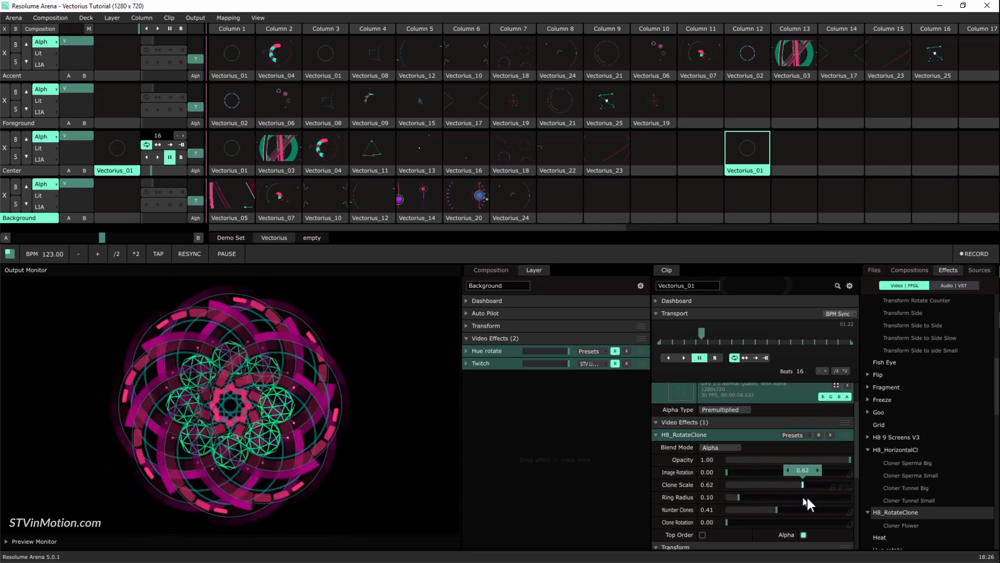
Step: Try animating Clone Scale with BPM Sync, using softened easing, a narrowed range starting near 0.21, ping-pong playback, and 2 beats
click(655, 483)
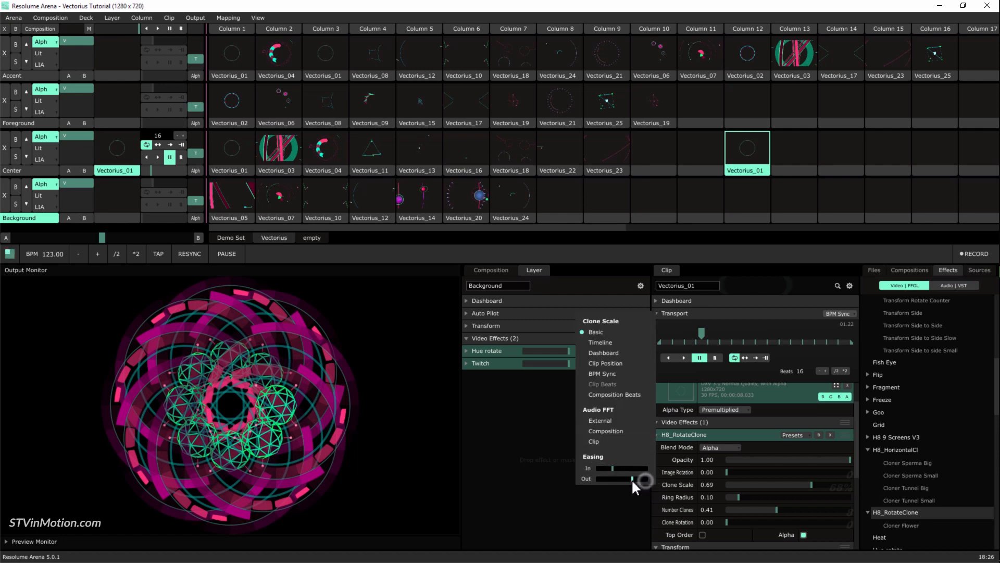
click(592, 374)
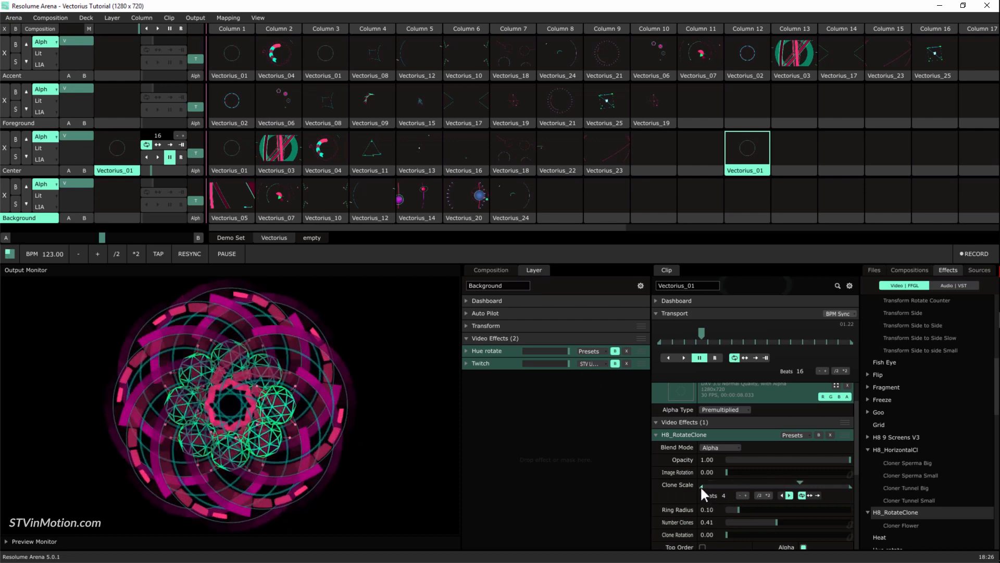
drag(700, 486, 749, 486)
drag(851, 486, 816, 485)
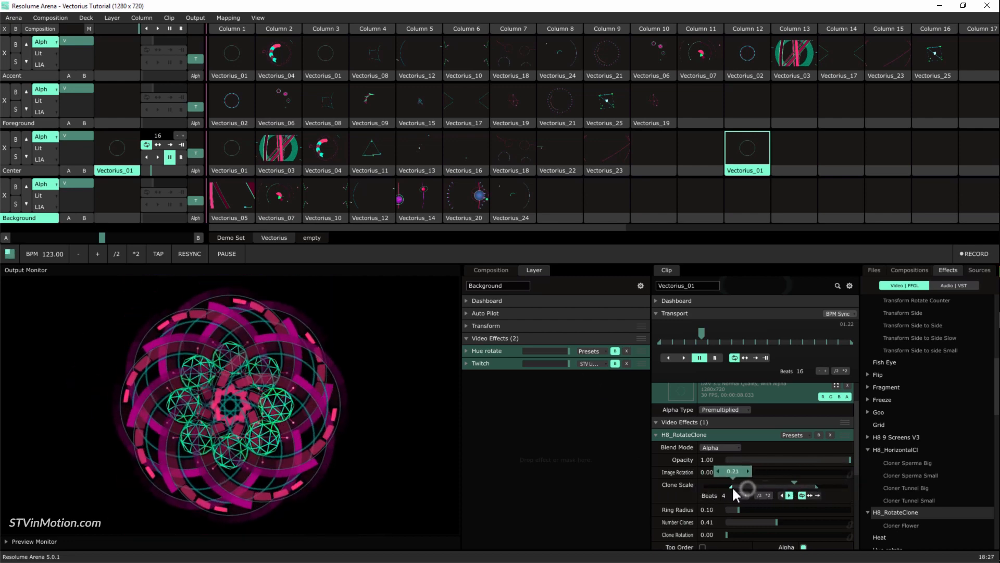
drag(732, 486, 733, 486)
click(811, 495)
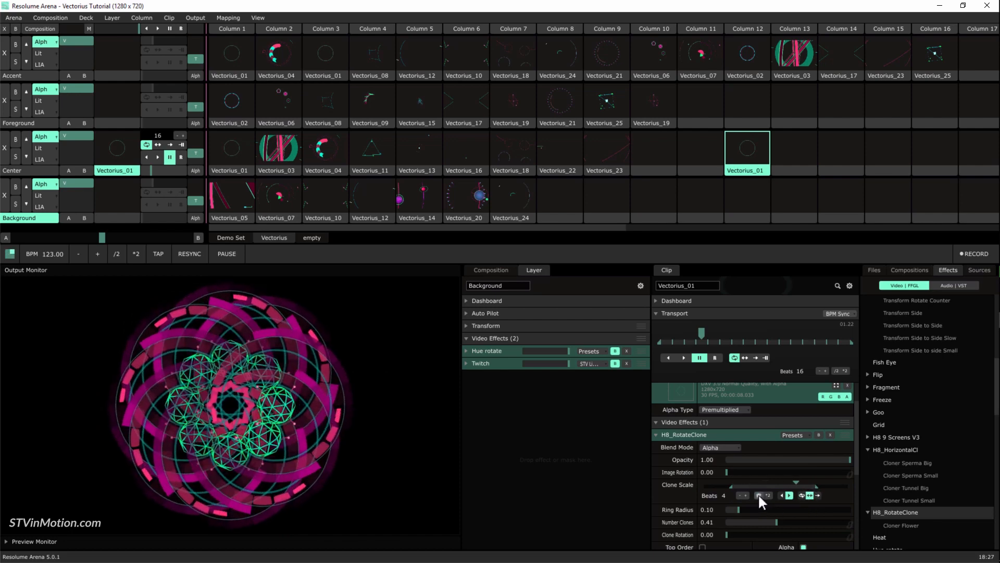
click(759, 494)
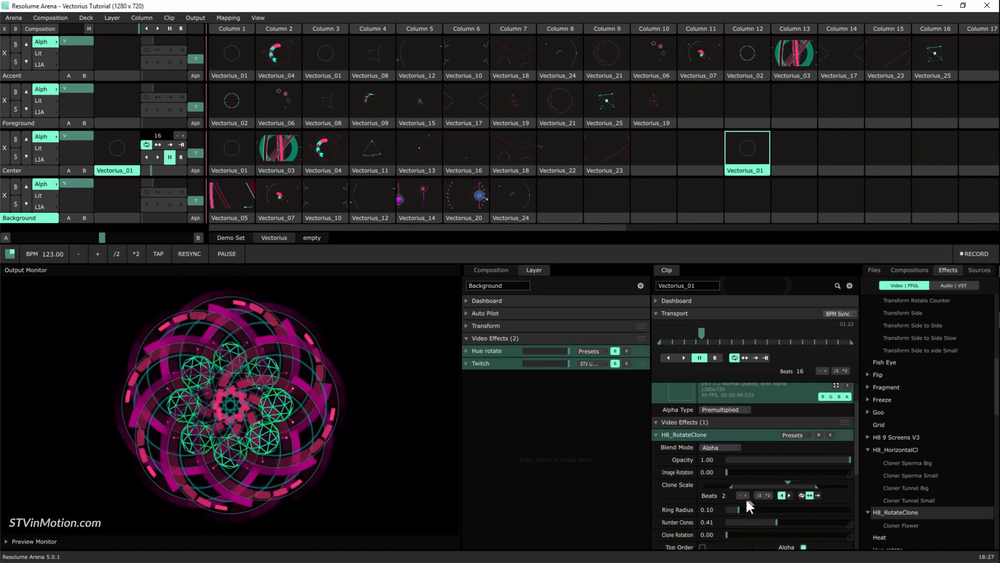
Step: Reset Clone Scale to its default, then try a Ring Radius of 0.12 and reset that too
click(680, 484)
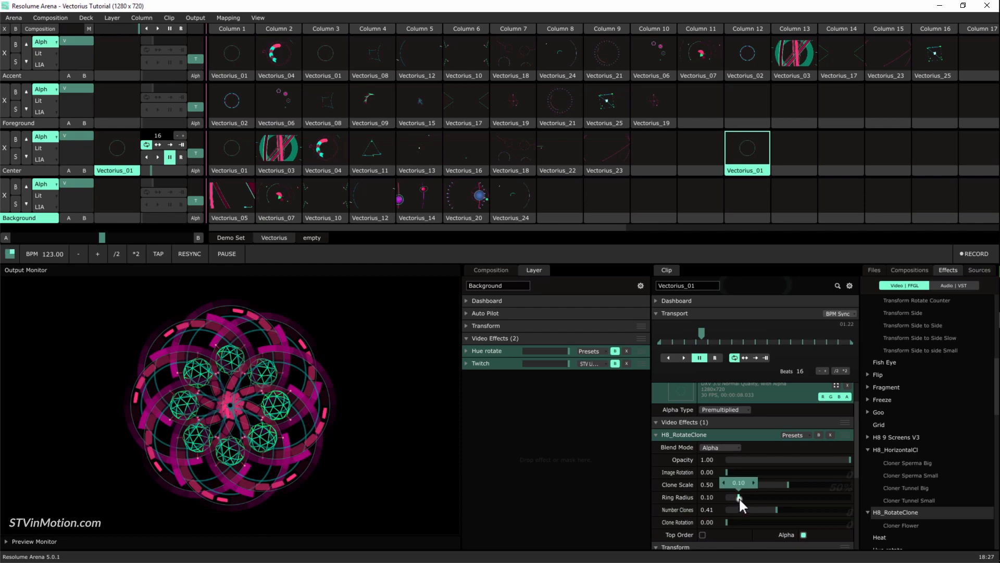
mouse_move(739, 497)
mouse_down()
mouse_move(764, 498)
mouse_move(730, 501)
mouse_move(752, 499)
mouse_move(742, 499)
mouse_up()
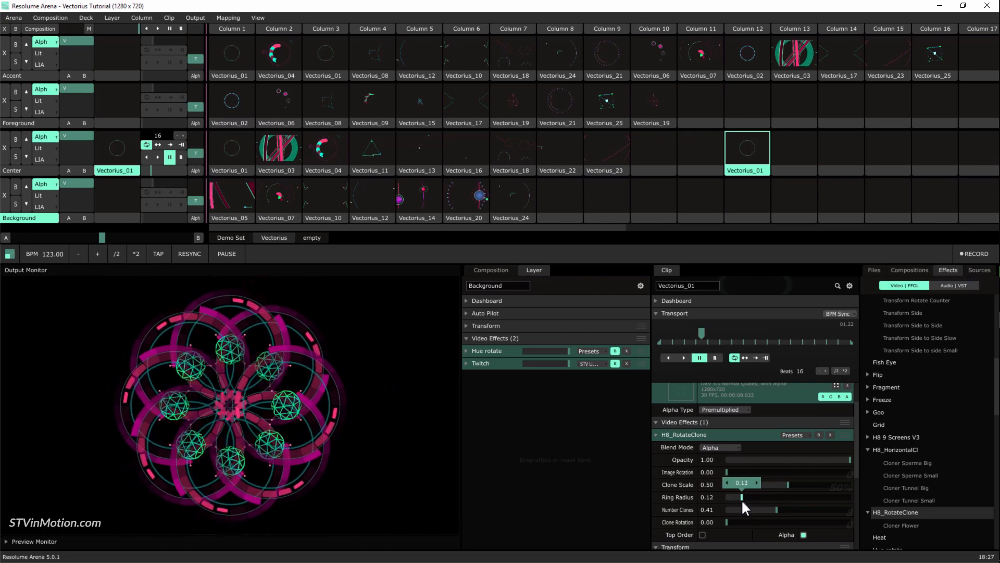
double_click(687, 496)
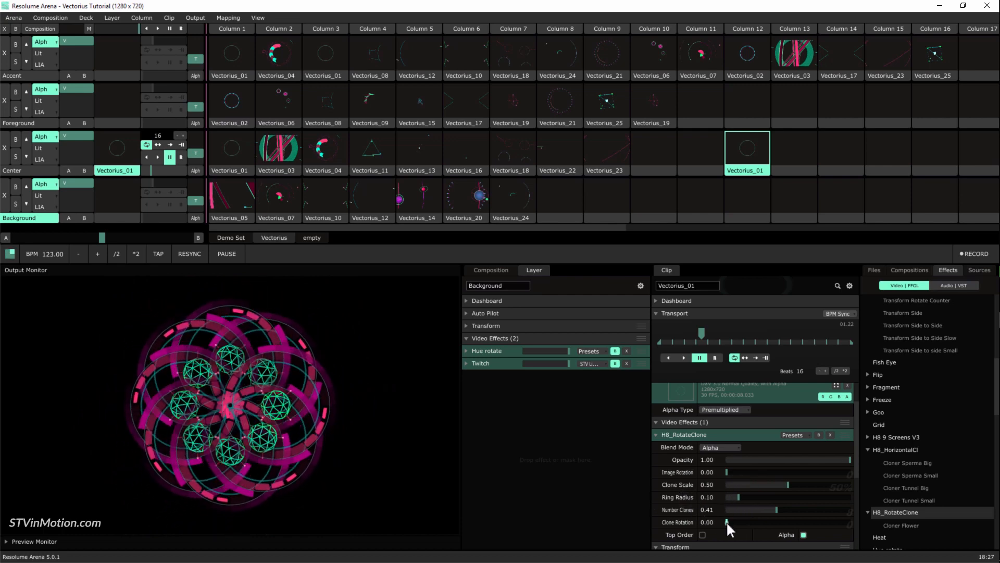
Step: Set Clone Rotation to 0.35 and animate the Image Rotation of H8_RotateClone with Timeline
mouse_move(750, 523)
mouse_down()
mouse_move(770, 524)
mouse_move(741, 530)
mouse_move(754, 540)
mouse_move(770, 536)
mouse_up()
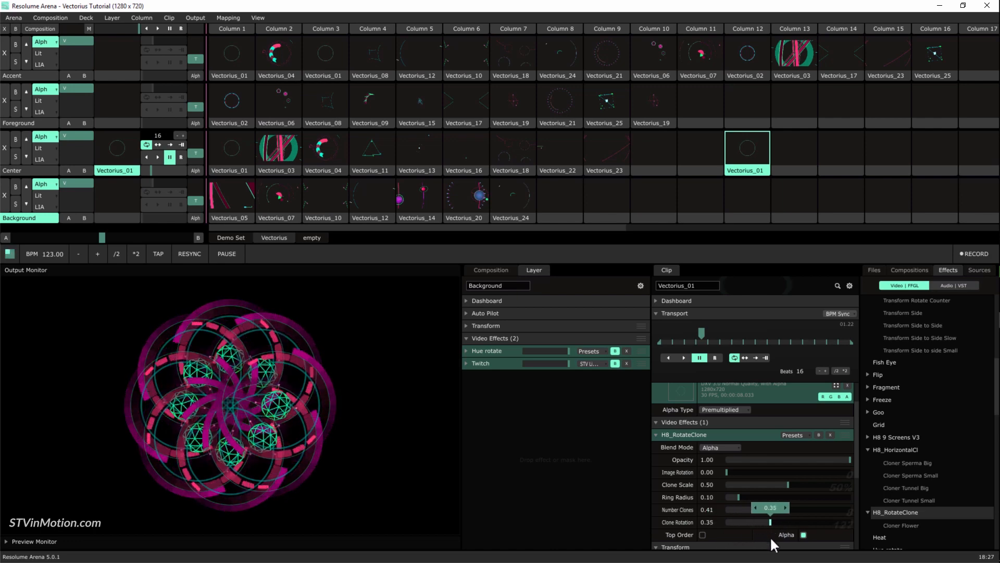
click(655, 472)
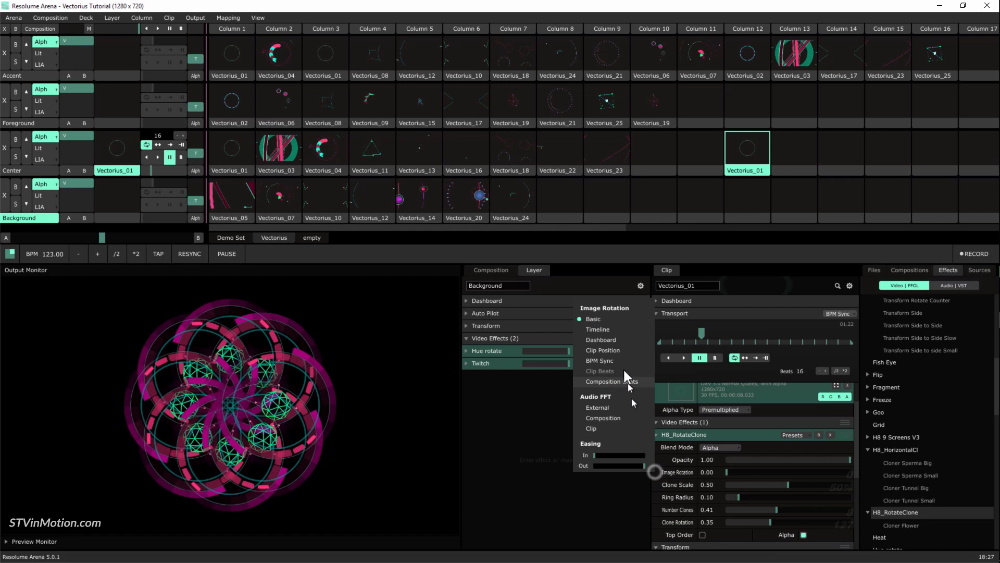
click(618, 330)
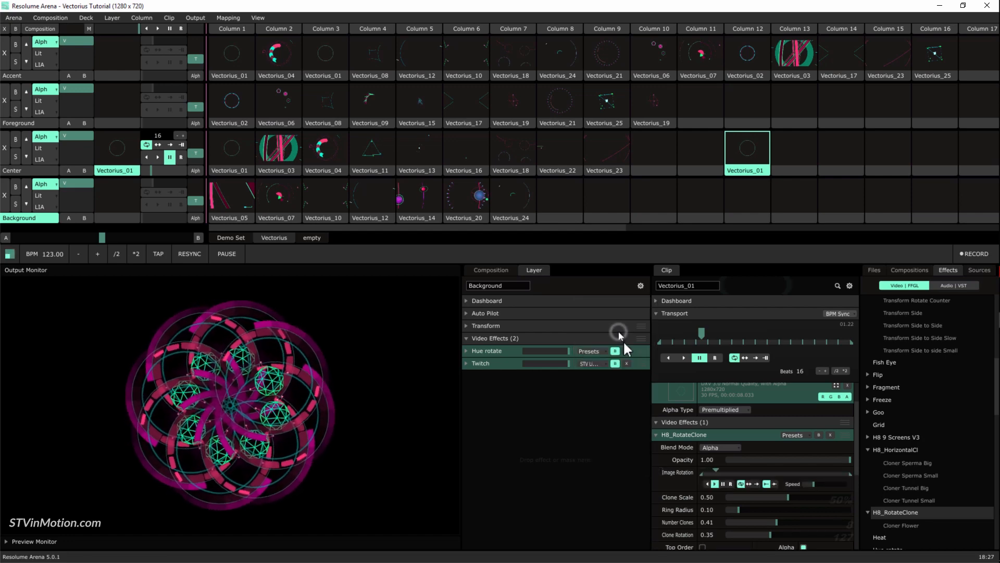
Step: Animate the Clone Rotation of H8_RotateClone with Timeline and play the Vectorius_01 copy to preview it
scroll(703, 496, down, 2)
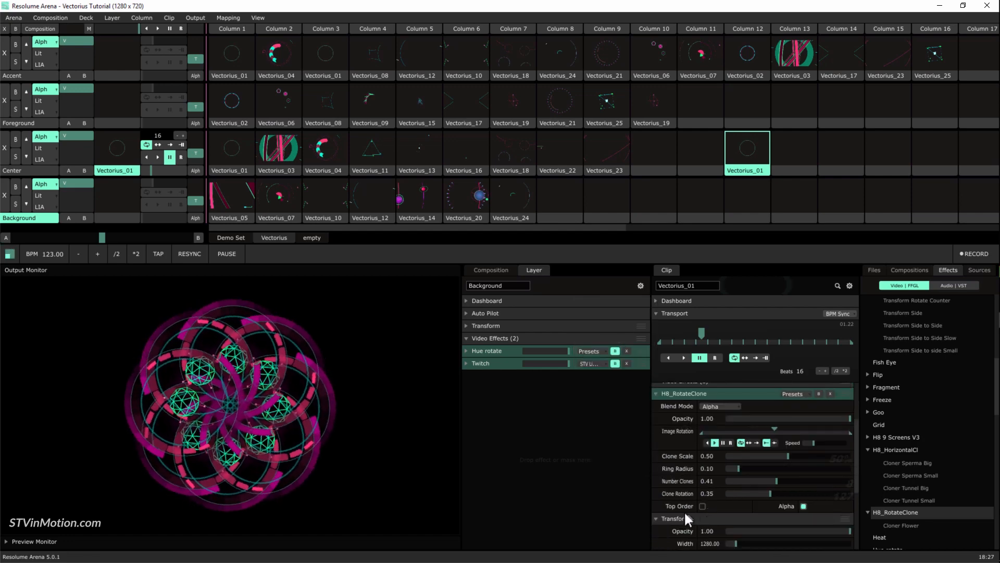
click(655, 493)
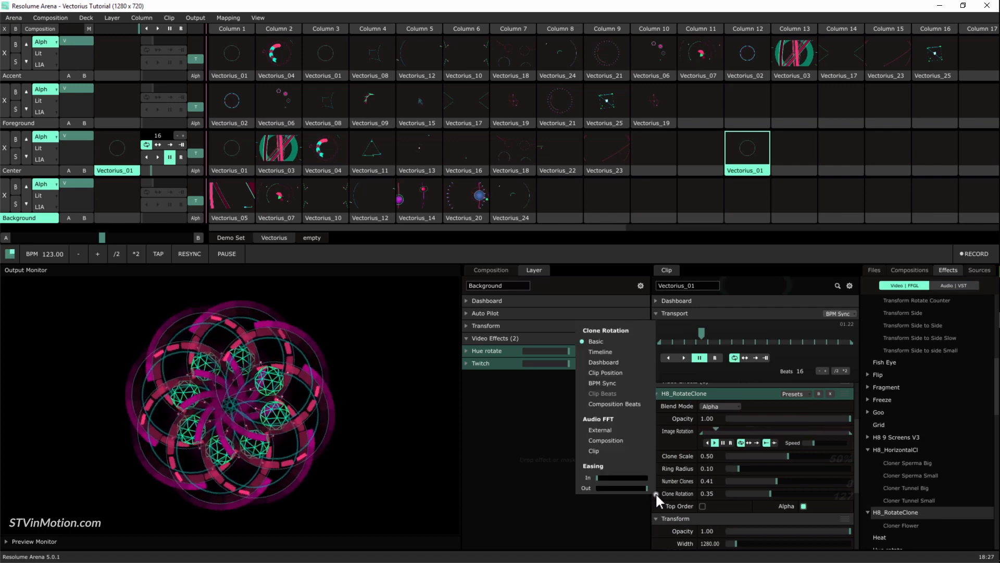
click(623, 351)
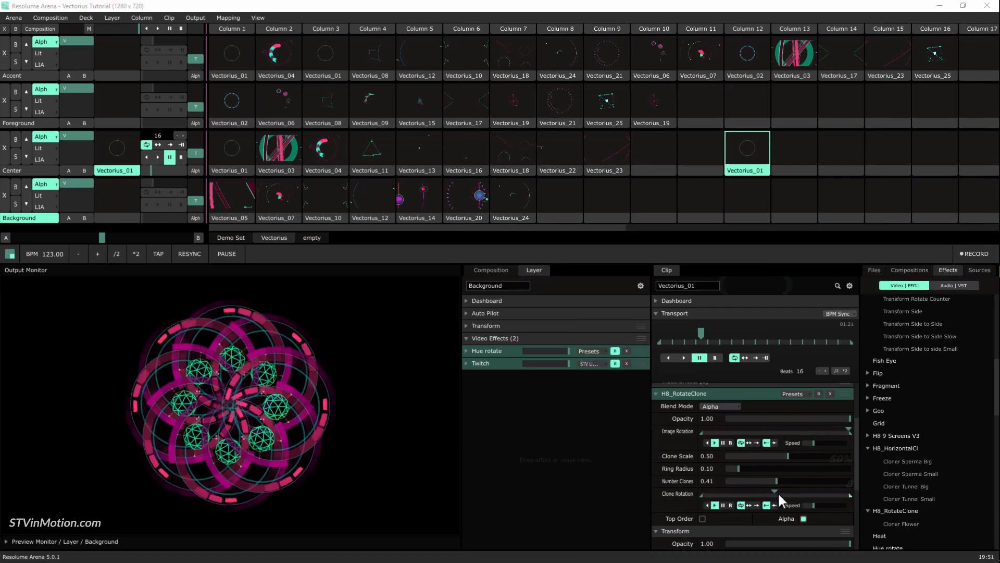
click(684, 357)
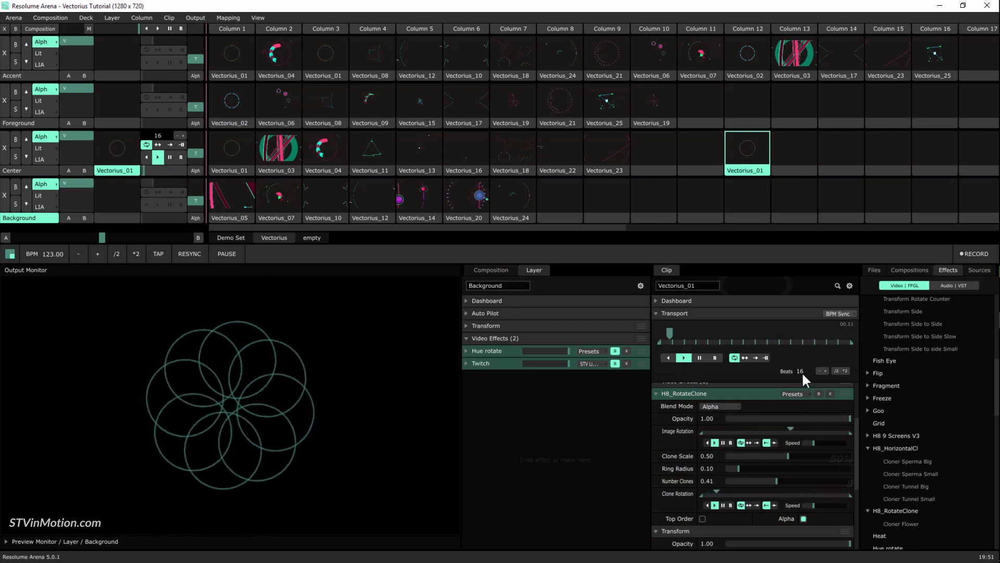
Step: Save the H8_RotateClone settings as the preset Cloner Flower 02 and select it in the effects list
click(789, 394)
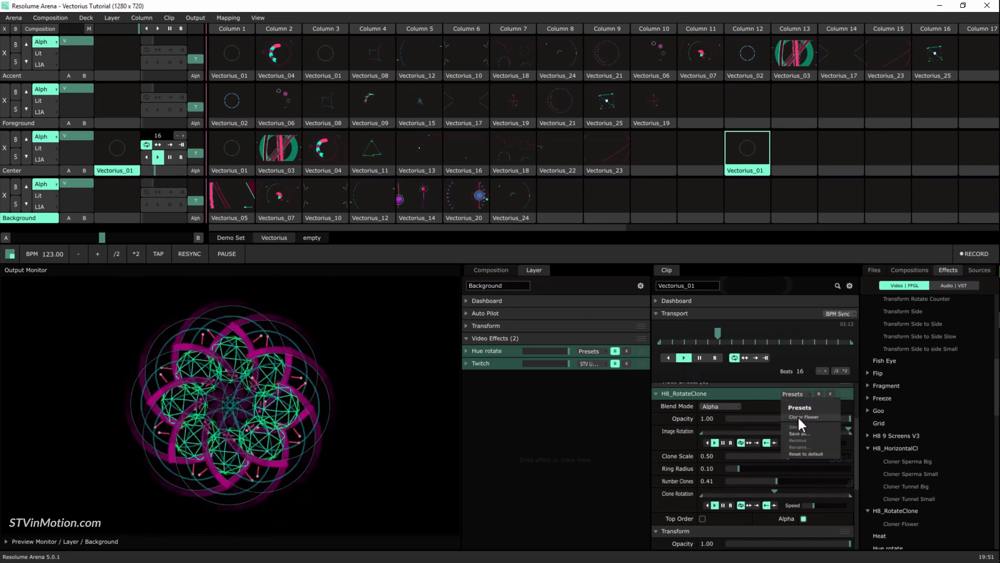
click(801, 434)
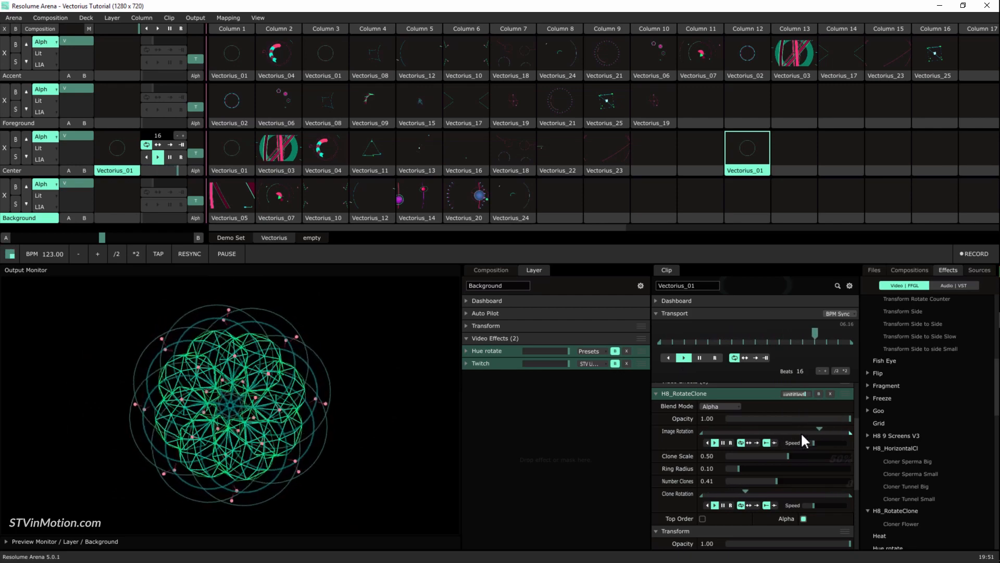
text(Cloner)
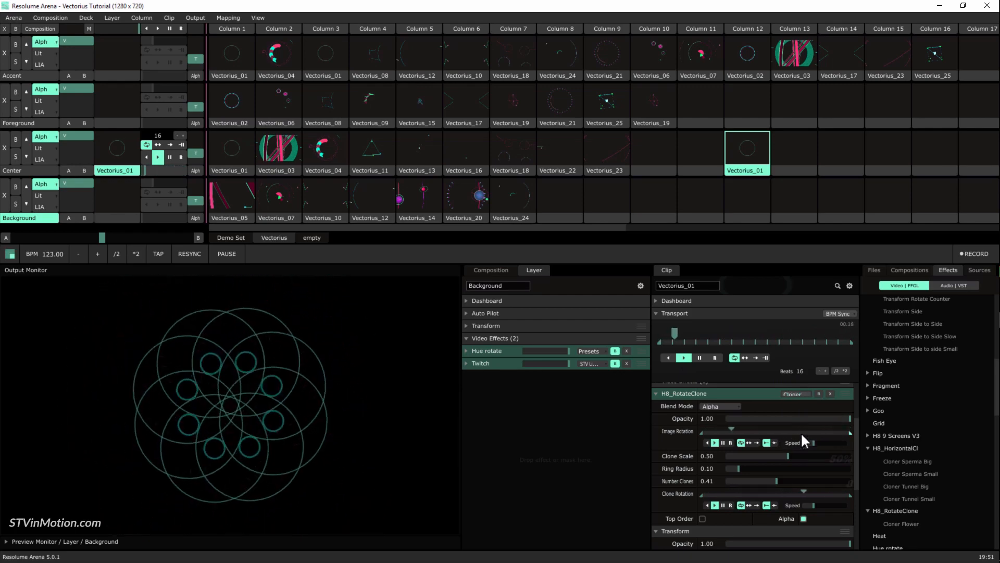
text( Flower 02)
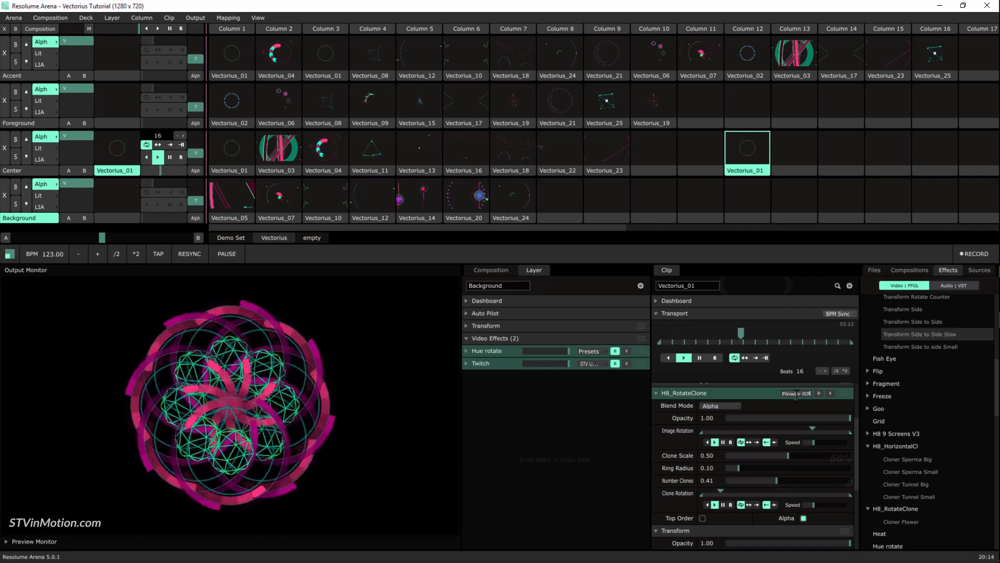
key(Return)
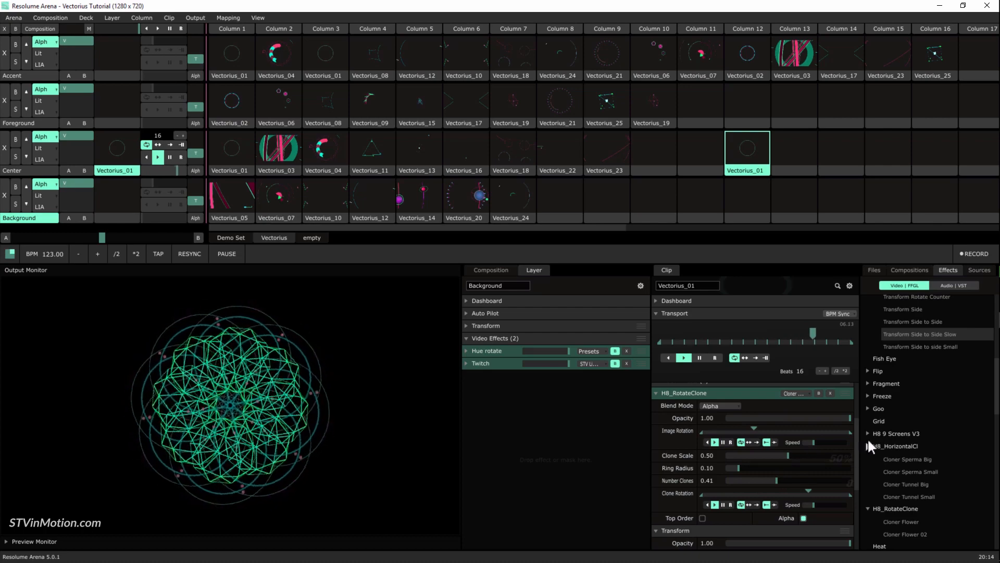
scroll(896, 504, down, 1)
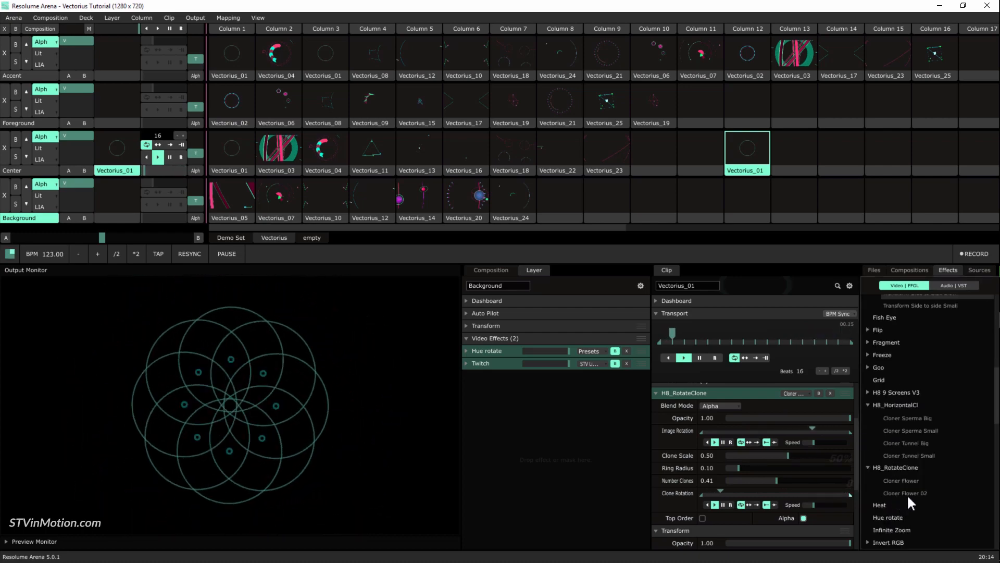
click(907, 494)
Step: Copy Vectorius_11 from column 4 to column 13 of the Center layer and trigger the copy
click(381, 170)
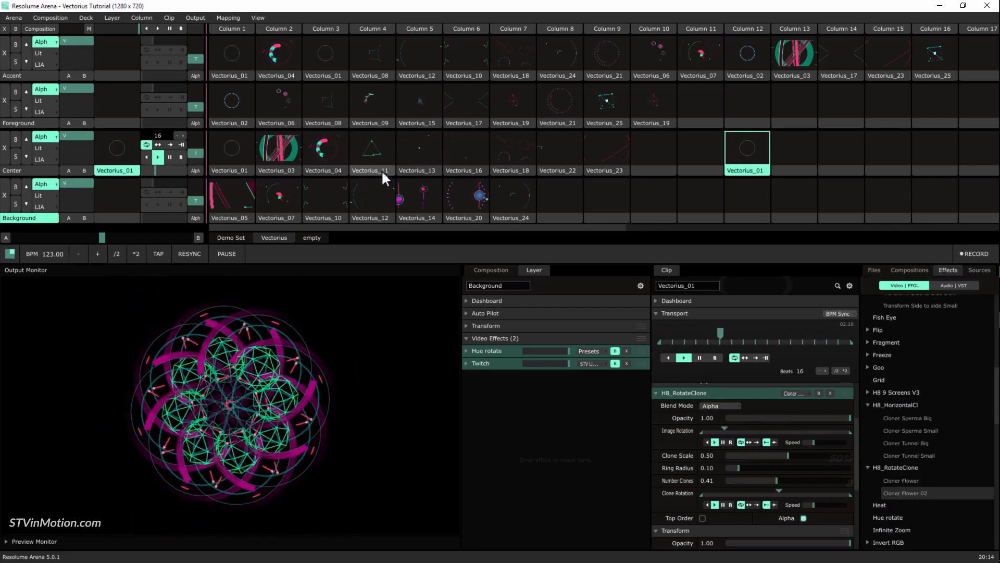
drag(678, 176, 796, 161)
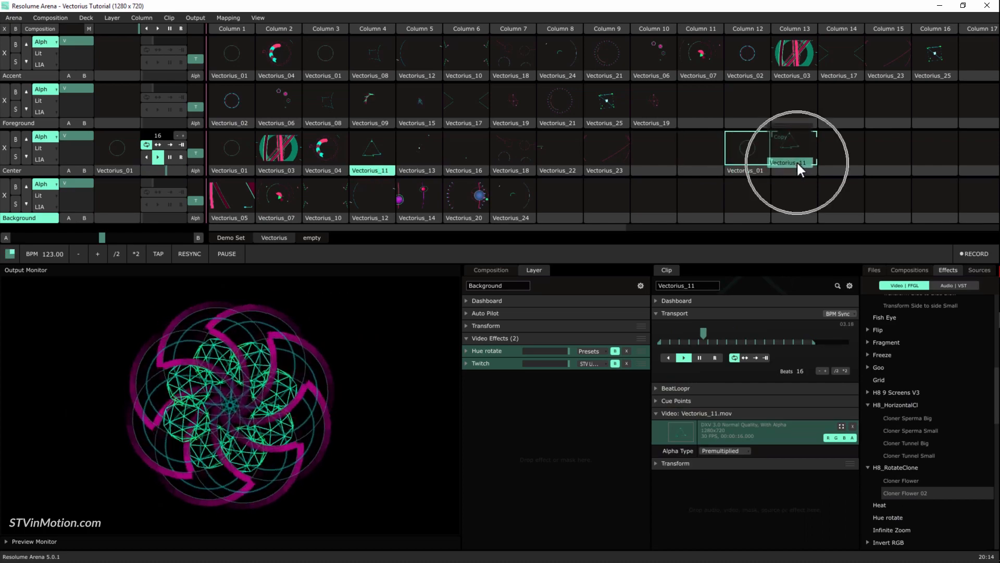
click(794, 158)
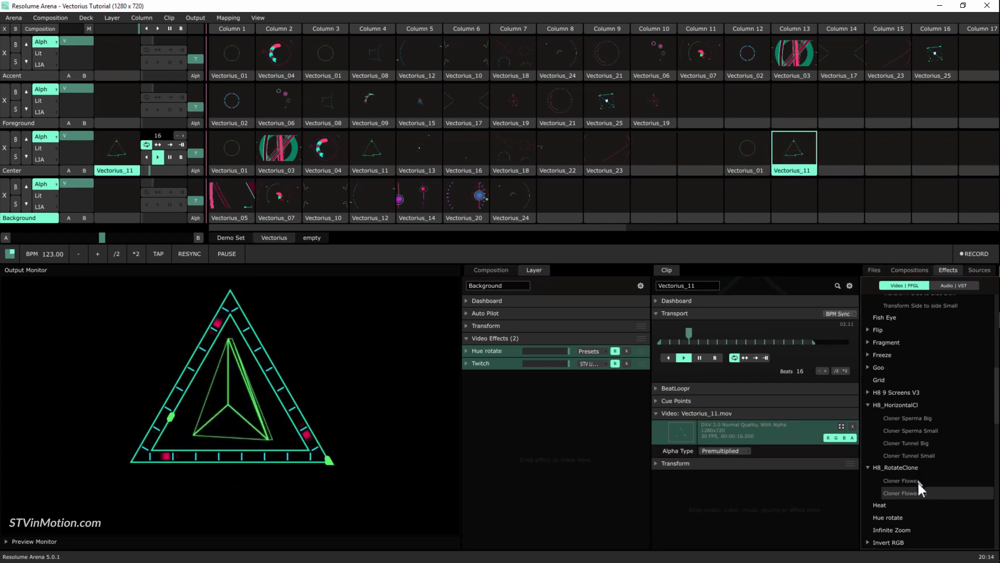
Step: Apply the Cloner Flower 02 preset to the Vectorius_11 copy and set its Ring Radius to 0.35
drag(918, 492, 787, 160)
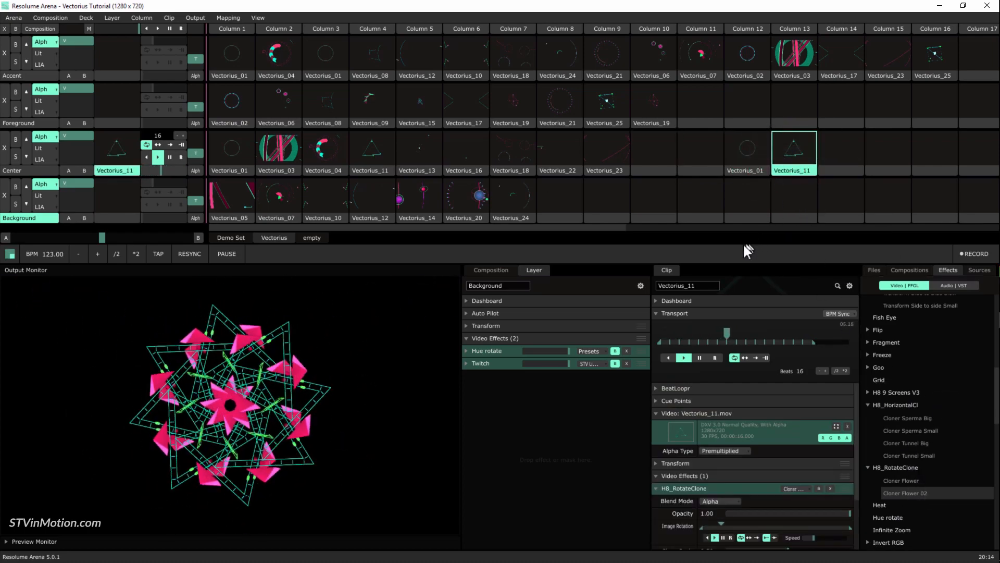
scroll(722, 458, down, 3)
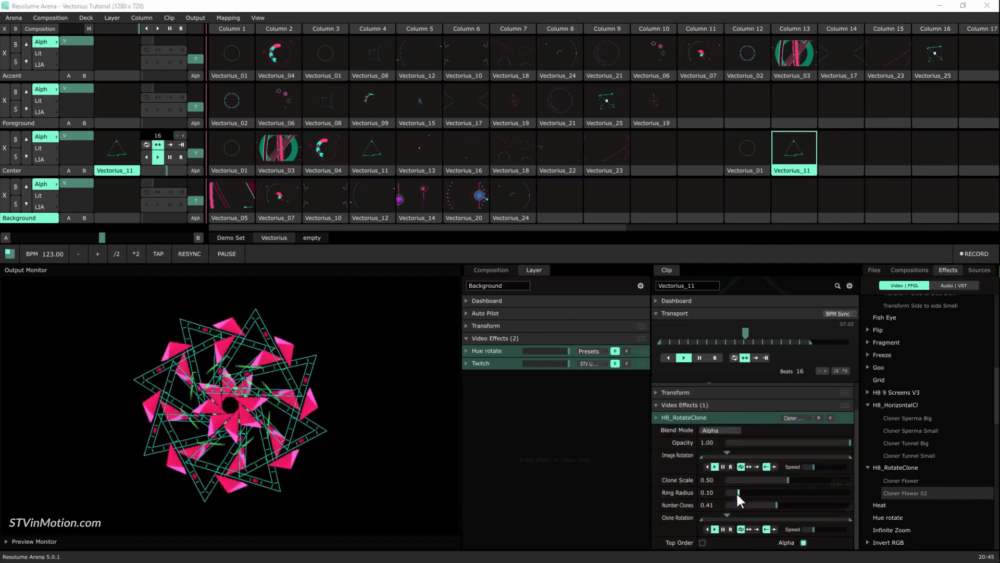
mouse_move(737, 491)
mouse_down()
mouse_move(770, 495)
mouse_move(744, 495)
mouse_move(758, 504)
mouse_move(767, 500)
mouse_move(722, 496)
mouse_move(769, 498)
mouse_up()
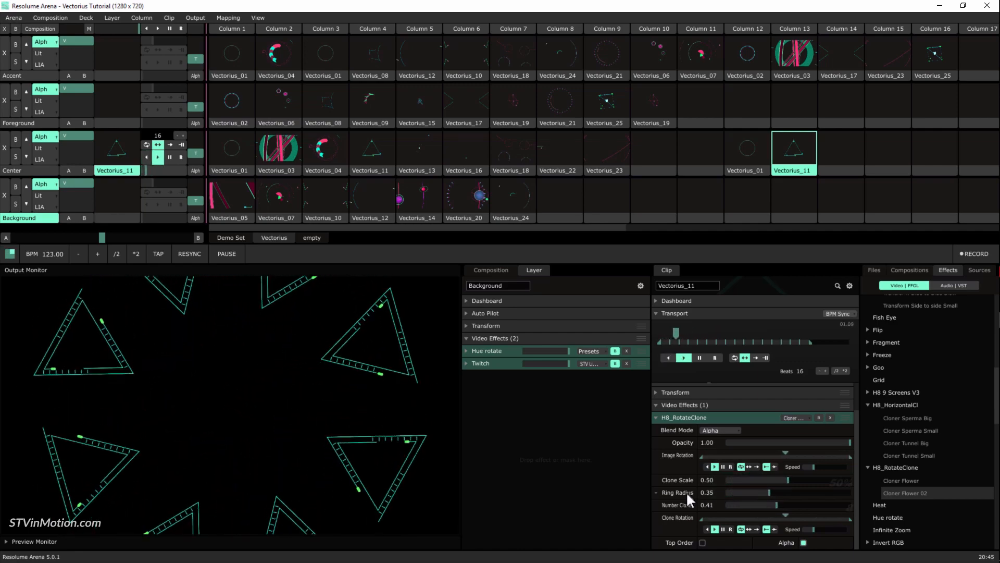
Step: Animate Ring Radius with BPM Sync over 4 beats, softening the in and out easing and raising the lower limit of its range
click(658, 491)
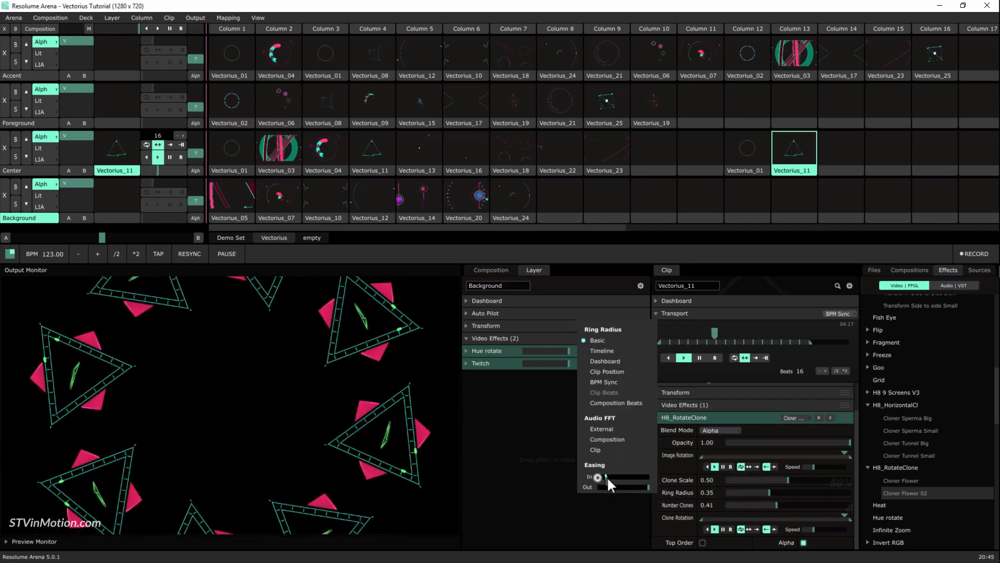
drag(599, 477, 636, 486)
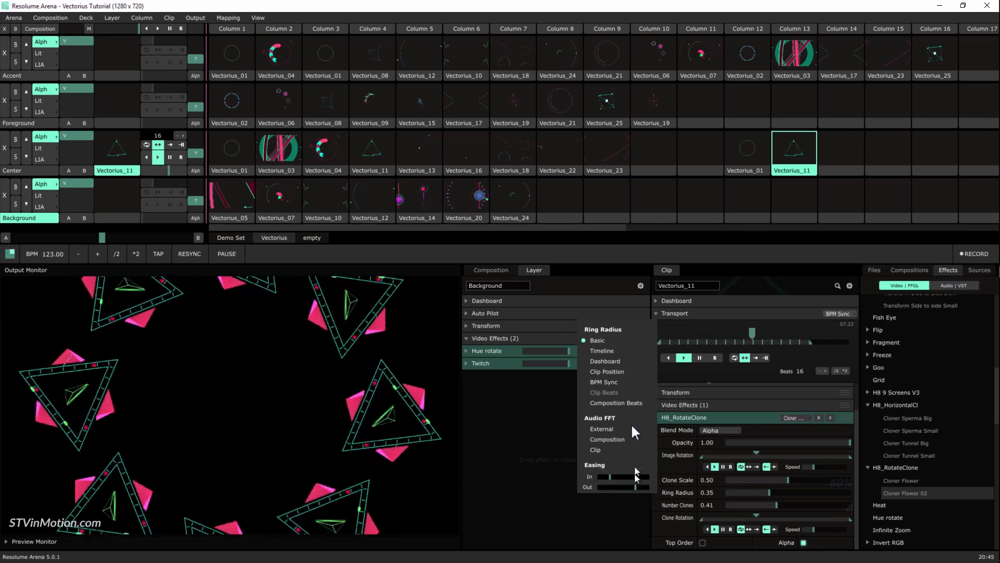
click(605, 381)
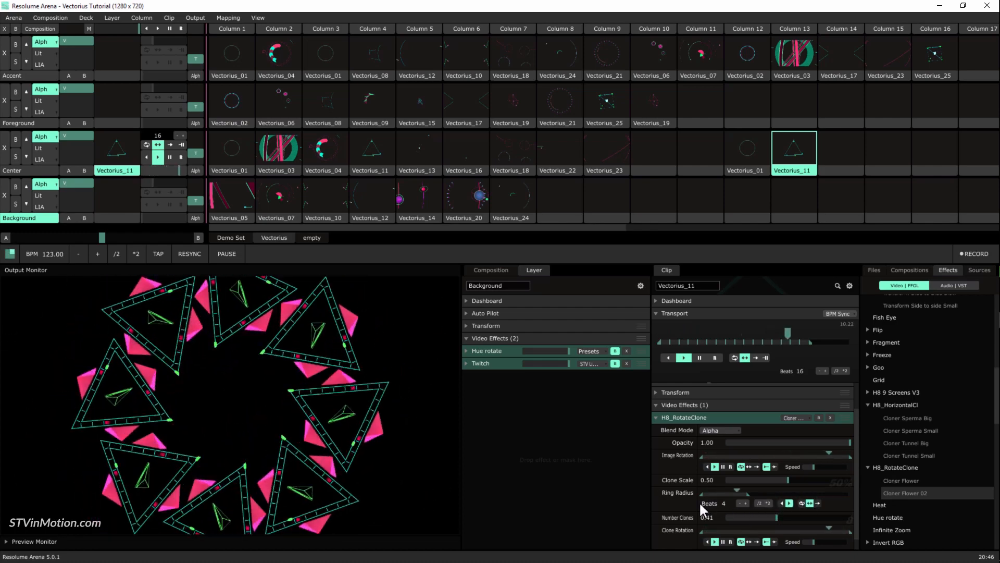
drag(701, 495, 714, 496)
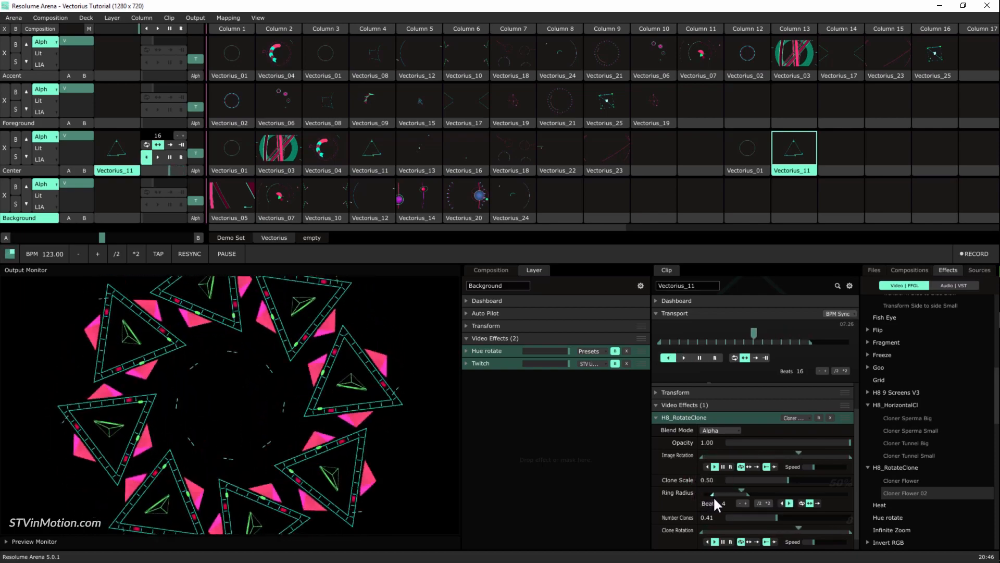
drag(714, 496, 718, 510)
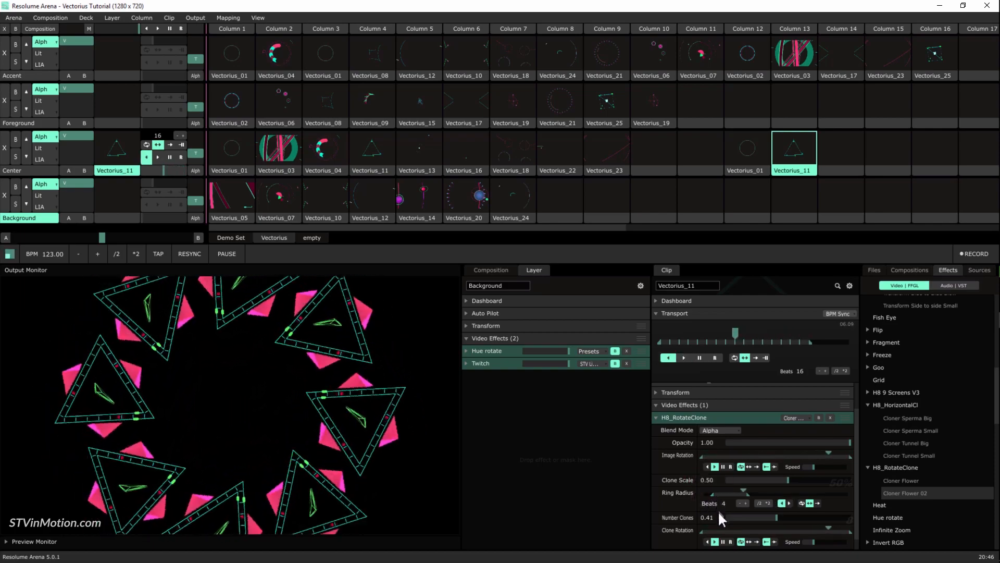
Step: Save the animated H8_RotateClone settings as a new preset named Clober Flower Bounce
click(796, 417)
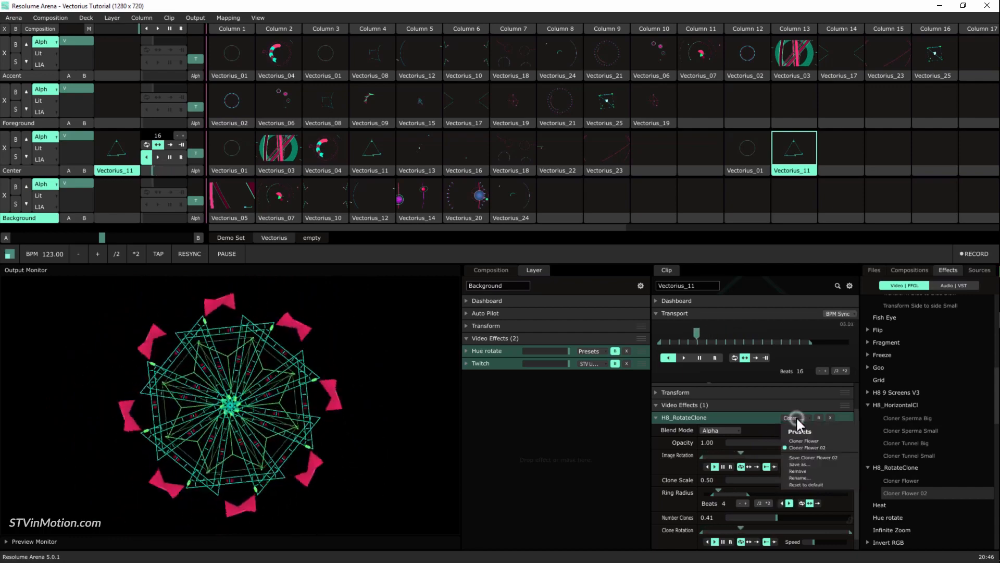
click(799, 464)
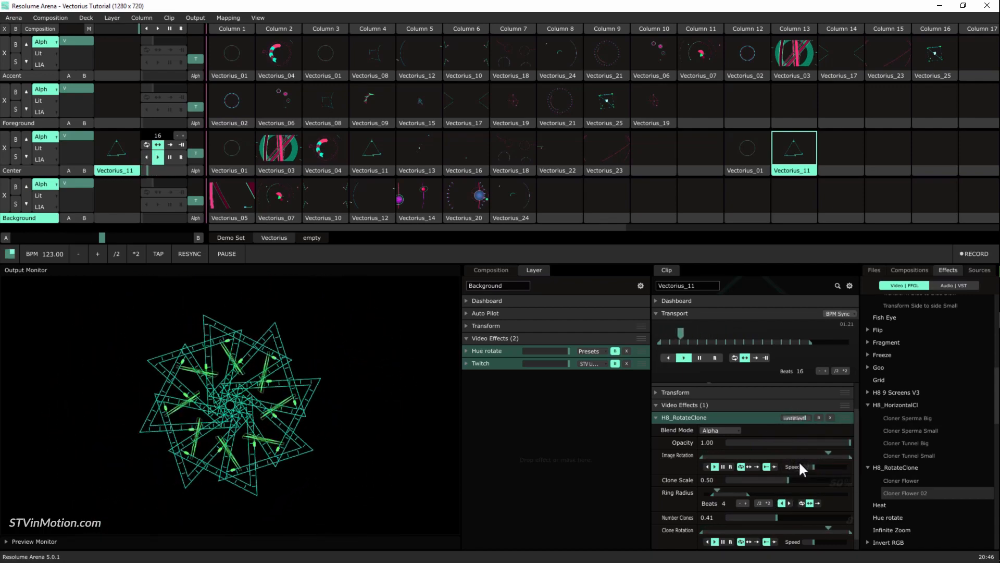
text(Cloner Fl)
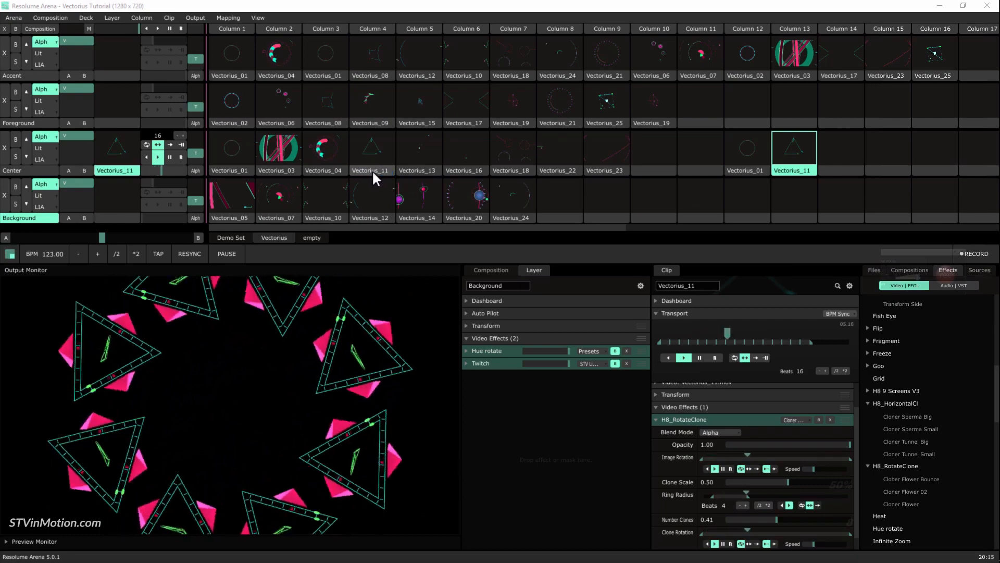
Step: Copy Vectorius_11 from column 4 to column 14 of the Center layer, trigger it and add the H8_HorizontalCl effect
drag(372, 170, 843, 161)
click(847, 163)
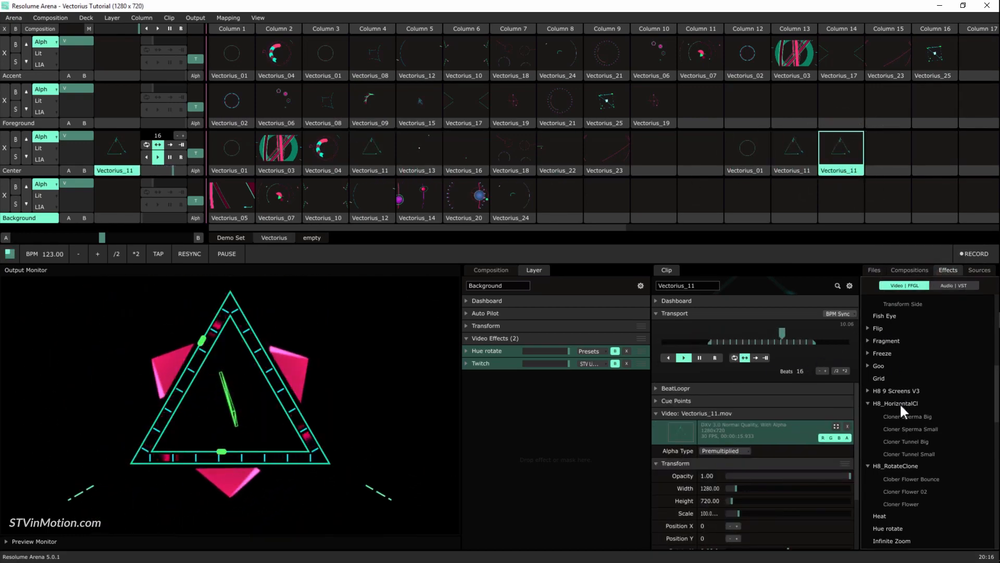
drag(899, 402, 776, 449)
click(656, 462)
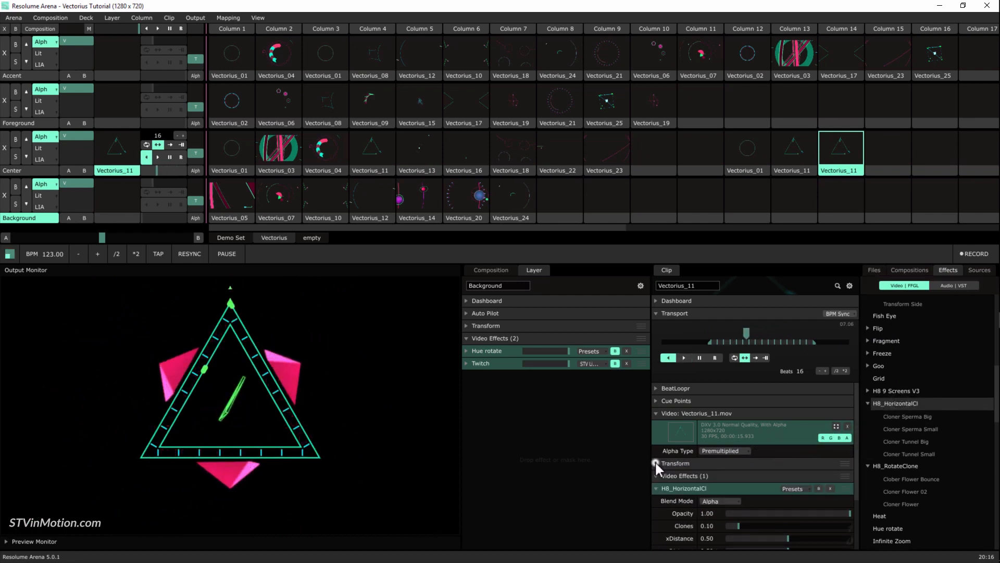
scroll(727, 462, down, 3)
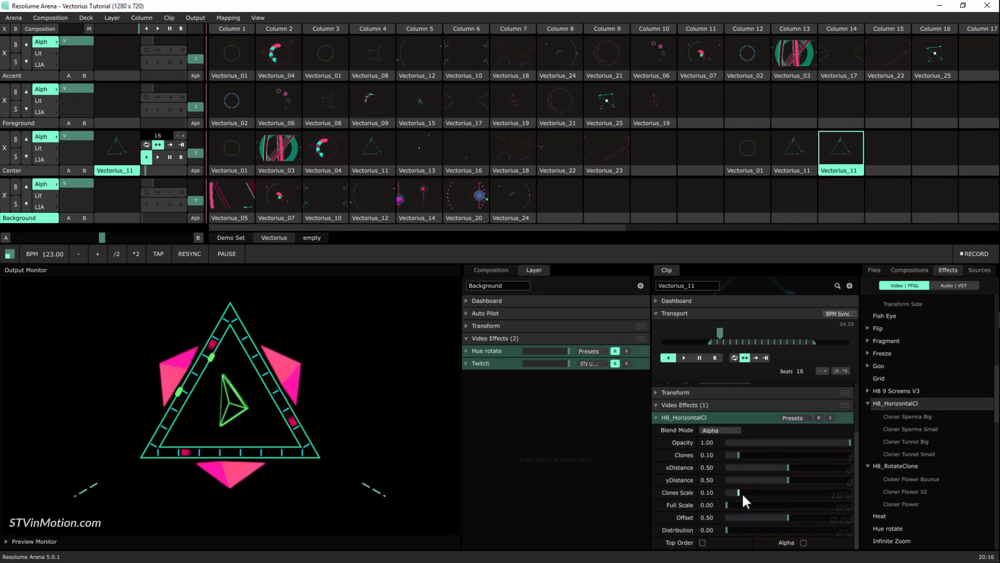
Step: Enable Alpha in H8_HorizontalCl and set Clones to 0.47, xDistance to 0.60, yDistance to 0.52 and Clones Scale to 0.27
click(803, 543)
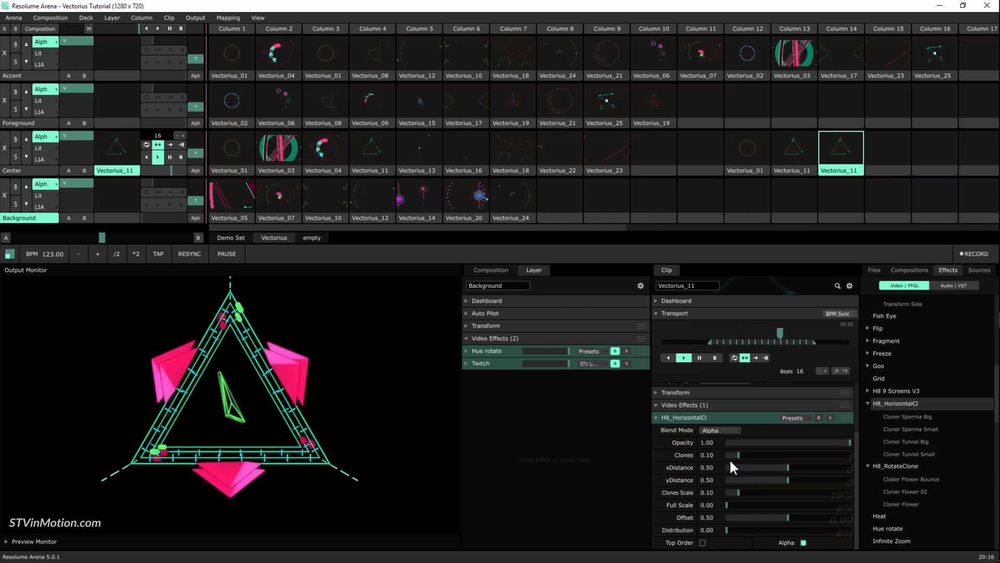
drag(727, 457, 784, 464)
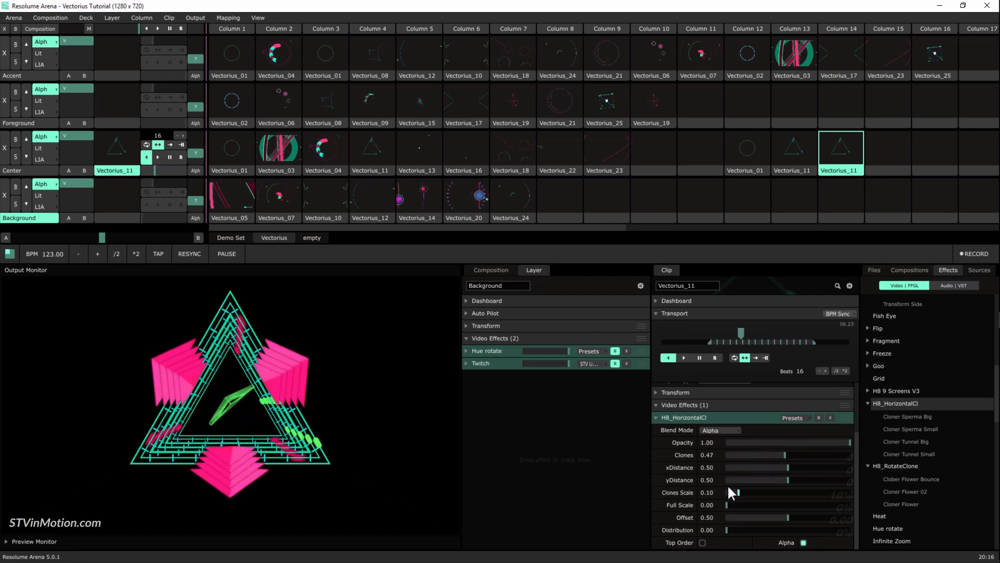
mouse_move(788, 468)
mouse_down()
mouse_move(796, 467)
mouse_move(776, 480)
mouse_move(800, 480)
mouse_move(740, 492)
mouse_move(760, 492)
mouse_move(775, 464)
mouse_move(801, 466)
mouse_up()
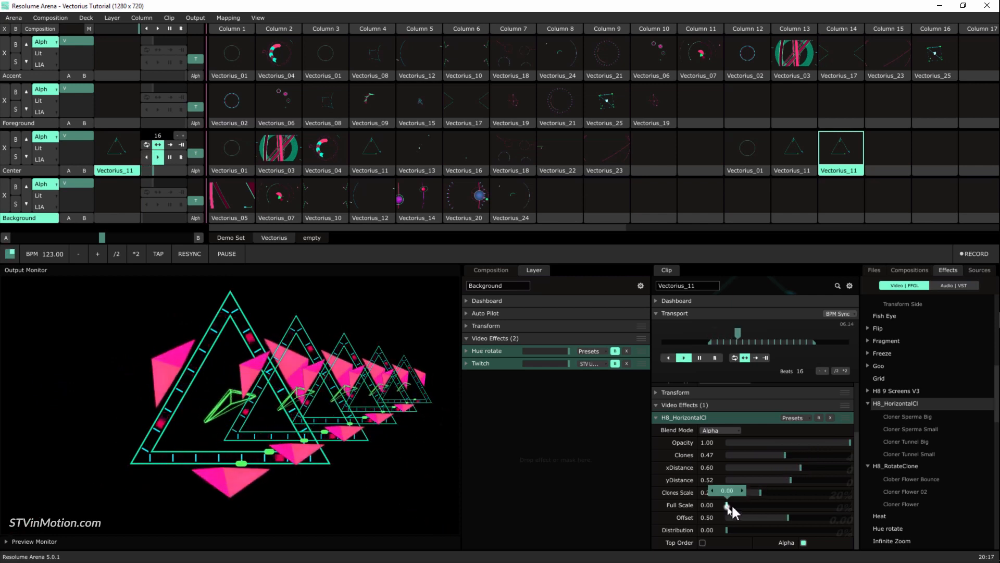
Step: Try out Full Scale, Offset and Distribution of H8_HorizontalCl, returning them to 0.00, 0.50 and 0.00
drag(755, 505, 715, 504)
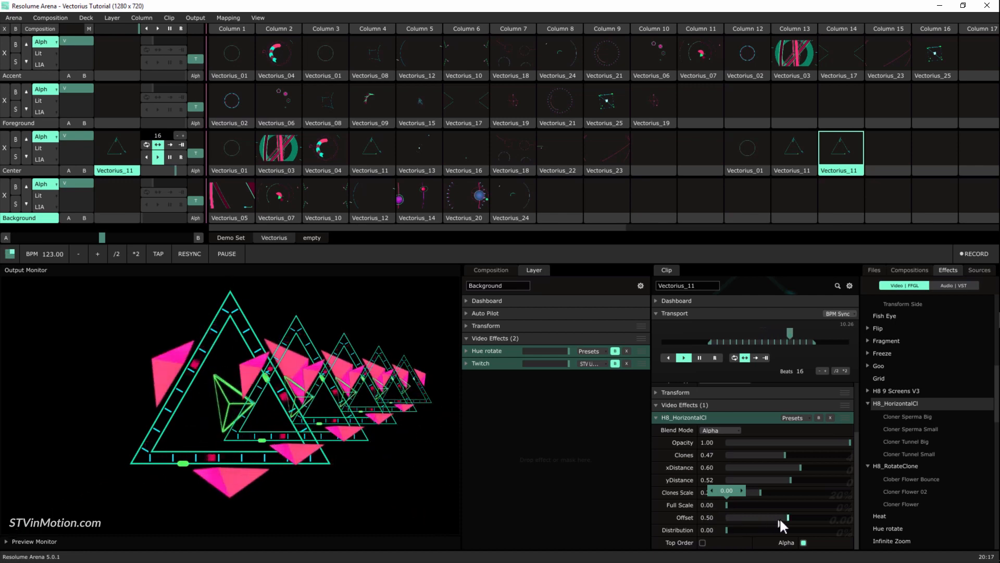
mouse_move(787, 517)
mouse_down()
mouse_move(767, 518)
mouse_move(802, 516)
mouse_move(786, 515)
mouse_up()
double_click(684, 517)
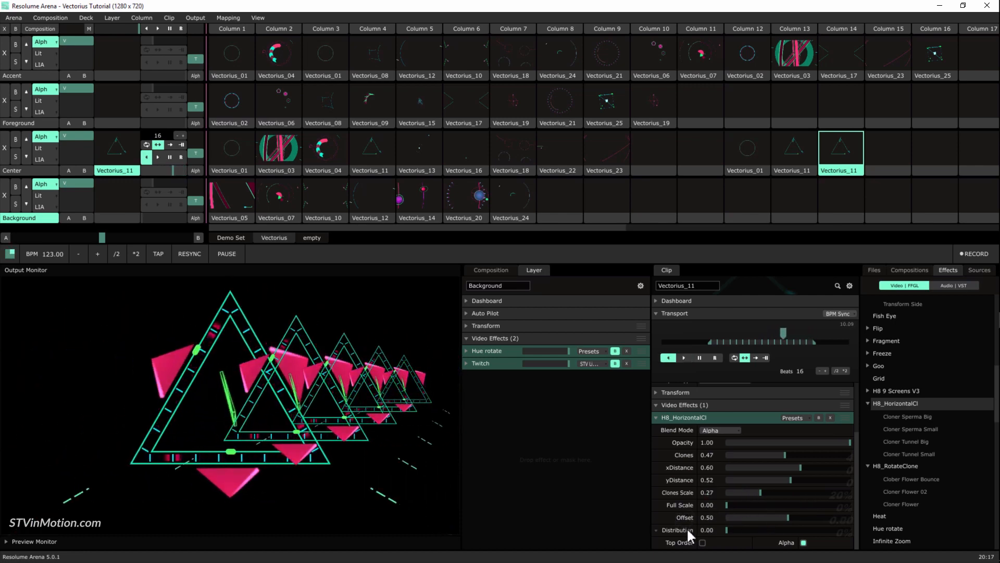
mouse_move(724, 530)
mouse_down()
mouse_move(763, 526)
mouse_move(711, 527)
mouse_move(775, 527)
mouse_move(713, 535)
mouse_up()
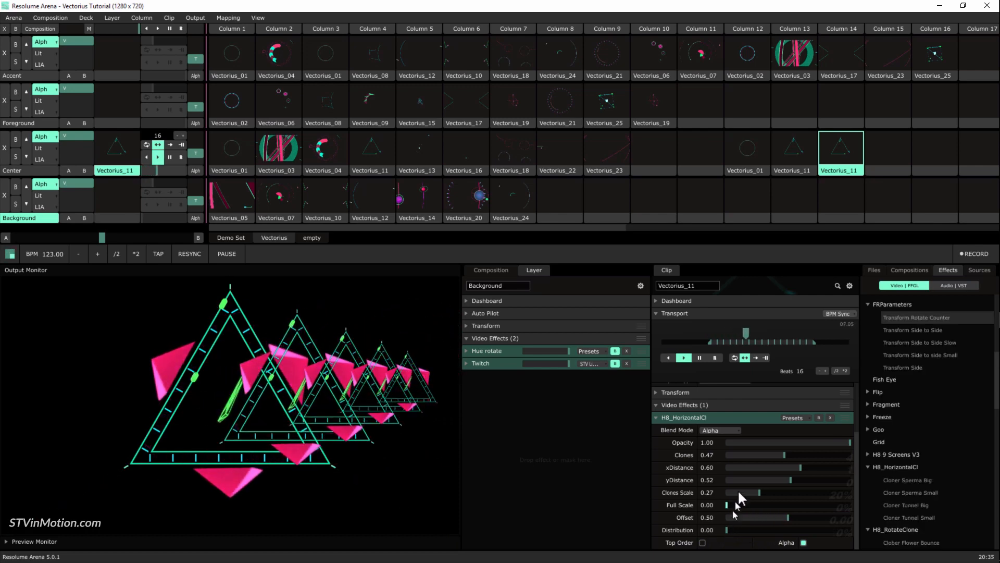
Step: Set the H8_HorizontalCl Clones to 0.73, xDistance to 0.42, yDistance to 0.56 and Clones Scale to 0.35
mouse_move(783, 455)
drag(785, 454, 816, 455)
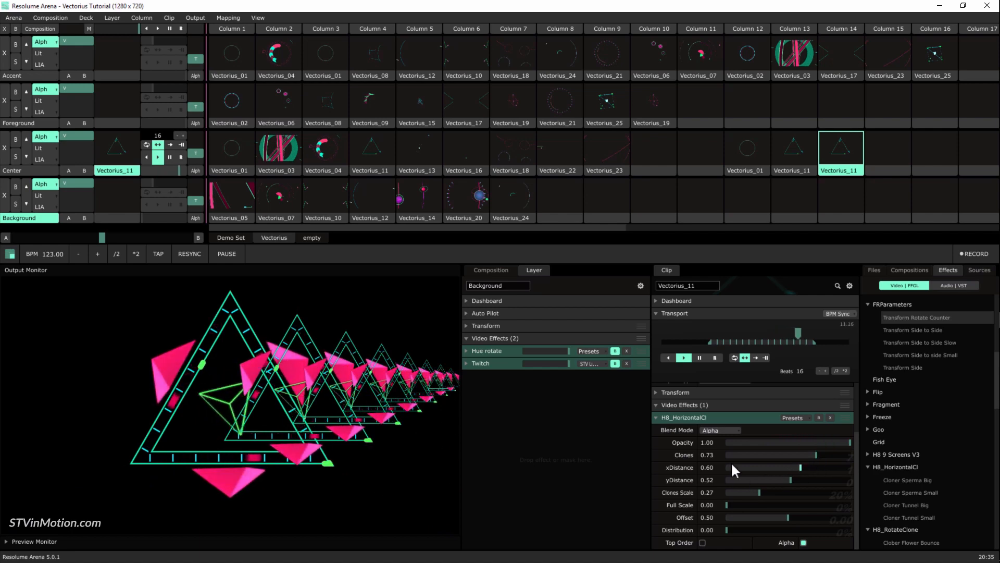
drag(798, 466, 777, 467)
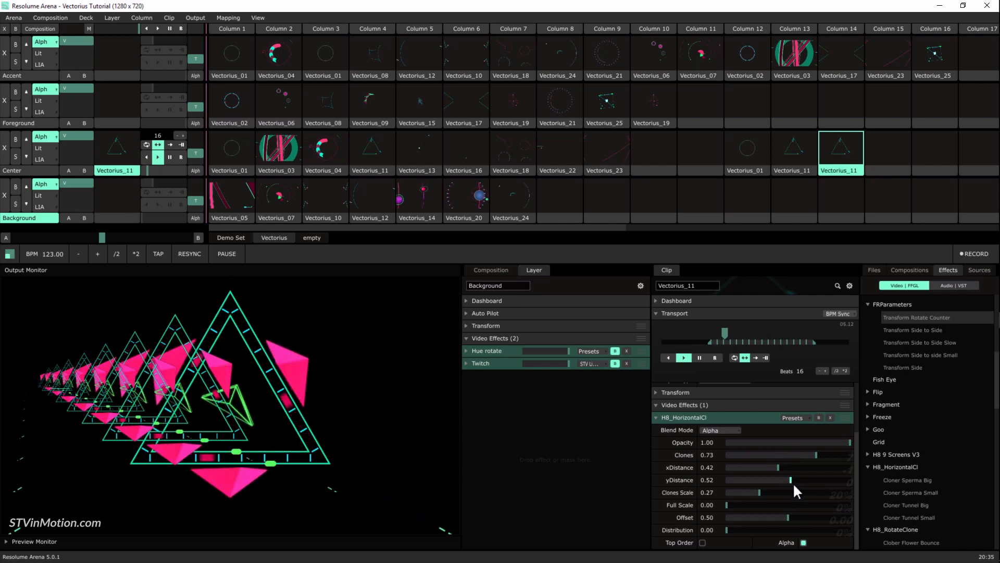
mouse_move(792, 480)
mouse_down()
mouse_move(784, 480)
mouse_move(796, 480)
mouse_up()
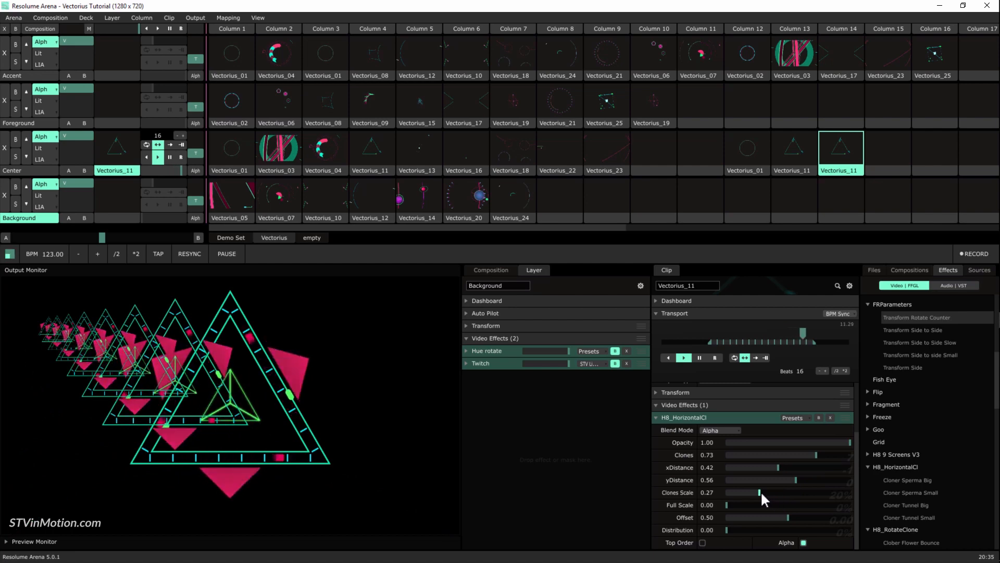
drag(759, 492, 770, 492)
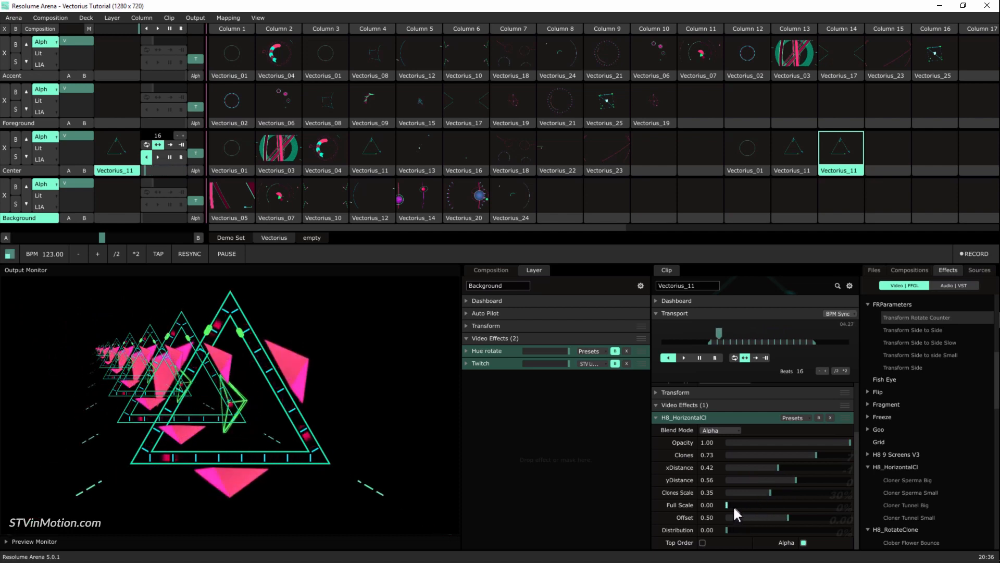
Step: Curve the clone trail by setting Full Scale to 0.34, Distribution to 0.46 and xDistance to 0.32
drag(727, 505, 767, 505)
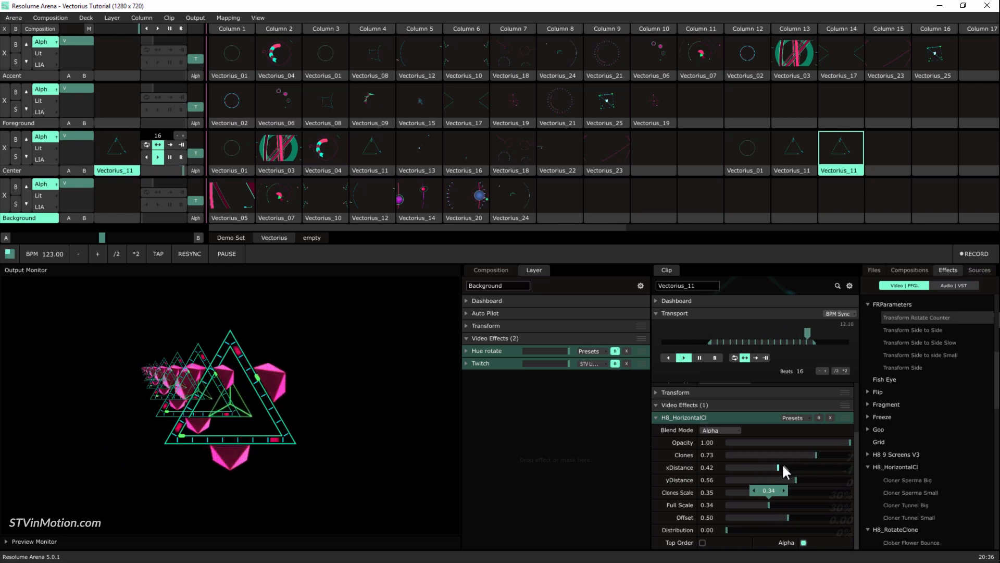
drag(784, 466, 770, 467)
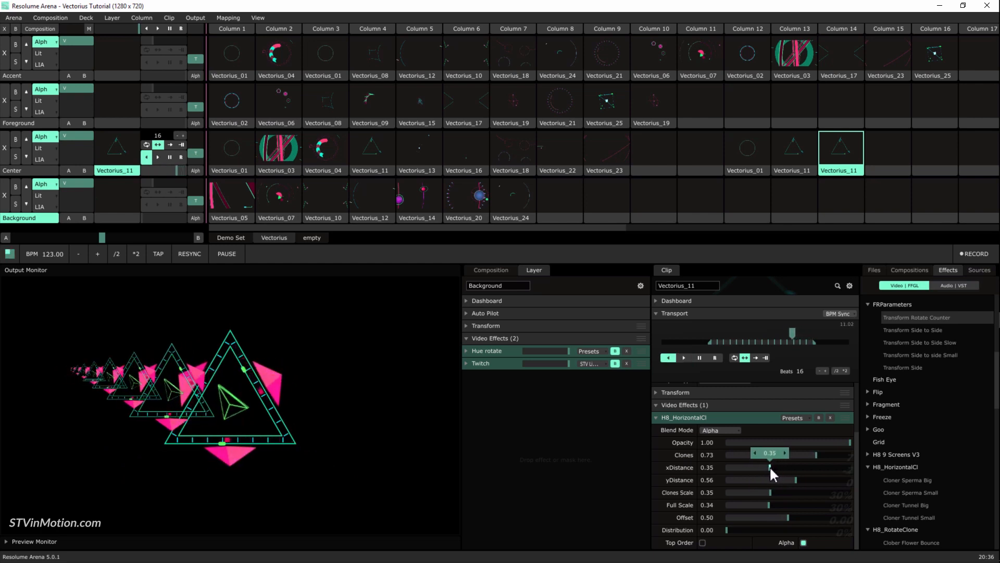
drag(724, 529, 783, 521)
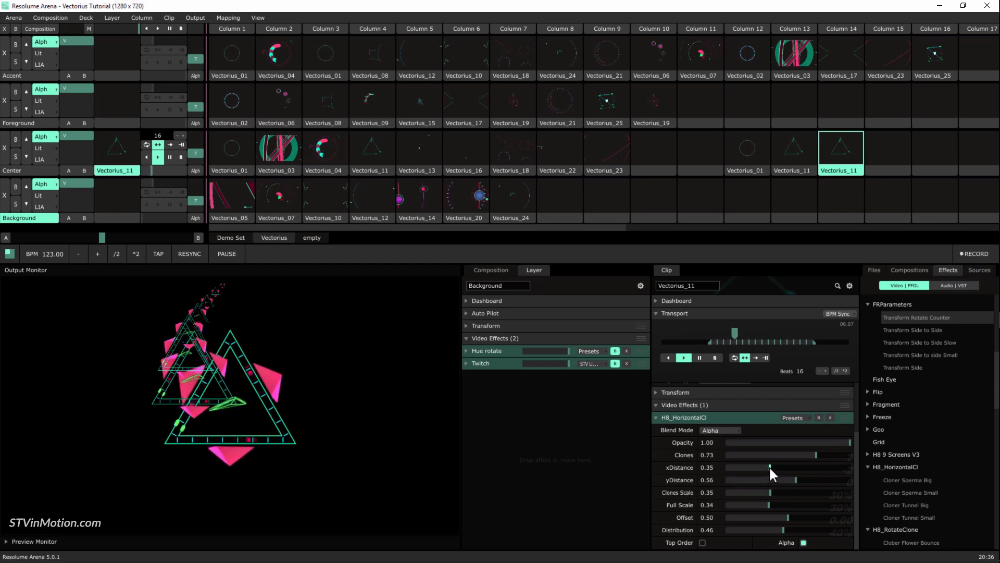
drag(769, 466, 765, 466)
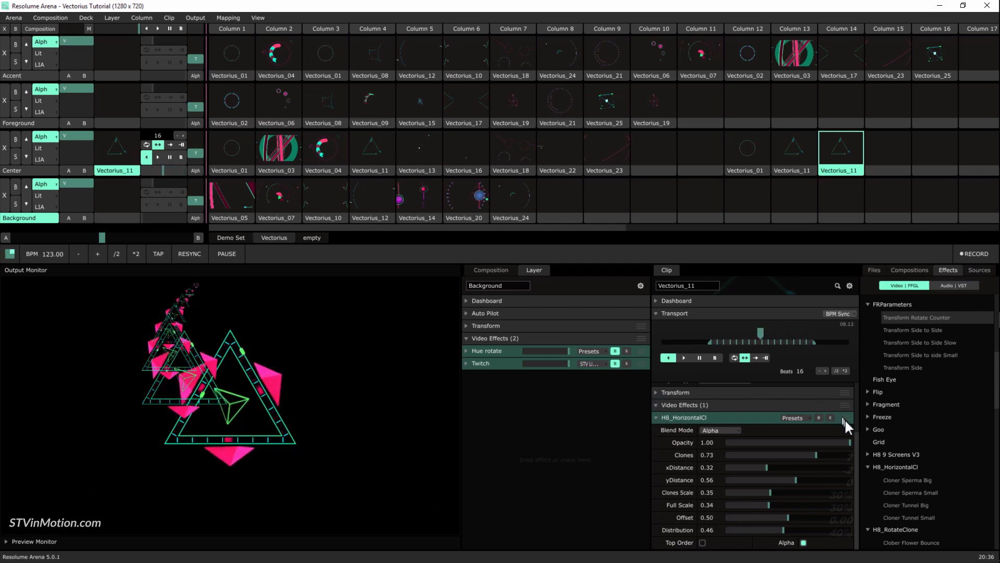
Step: Move the clip's Transform below its video effects and animate Rotate Z with Timeline
drag(845, 392, 839, 538)
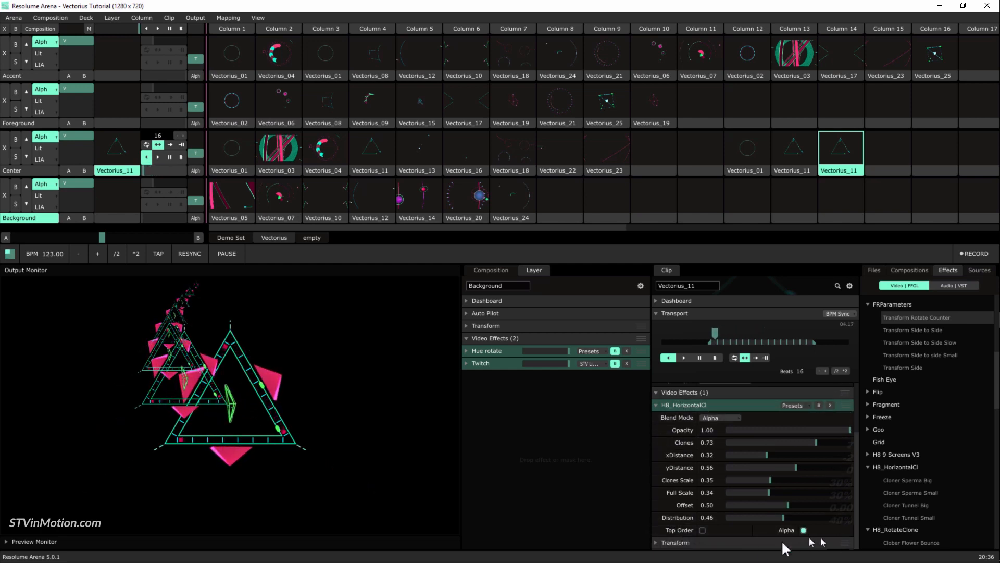
click(656, 542)
scroll(685, 518, down, 2)
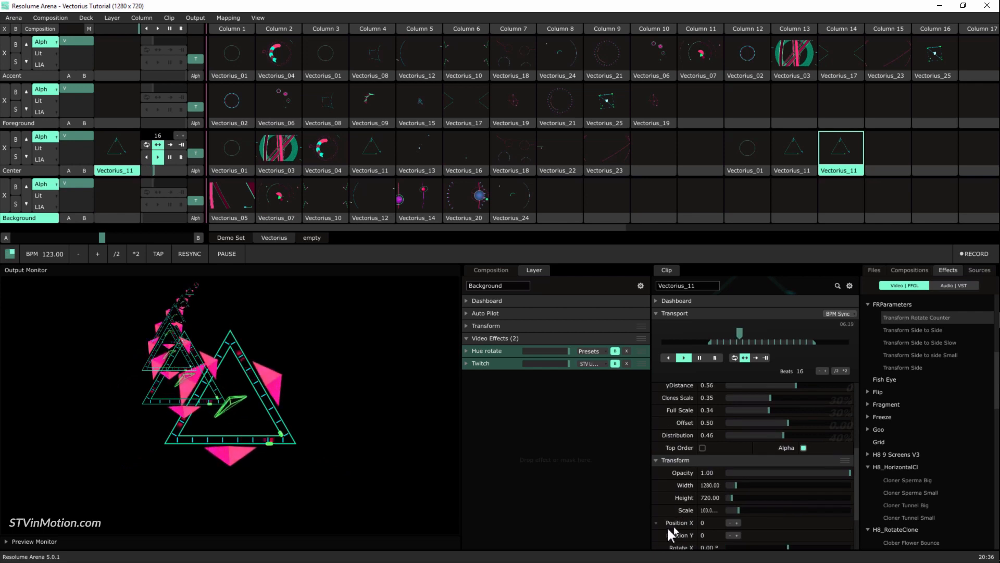
scroll(682, 521, down, 3)
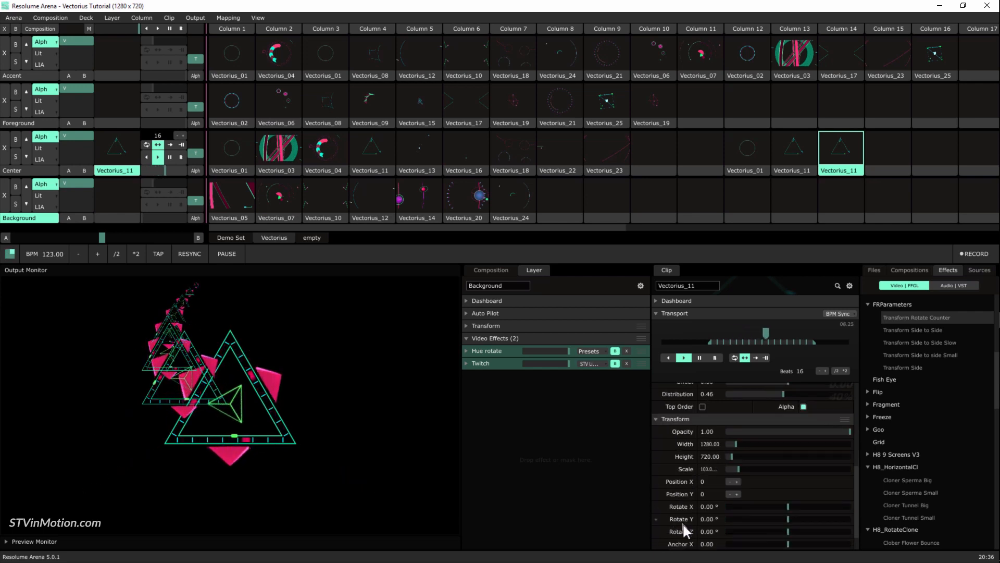
click(657, 531)
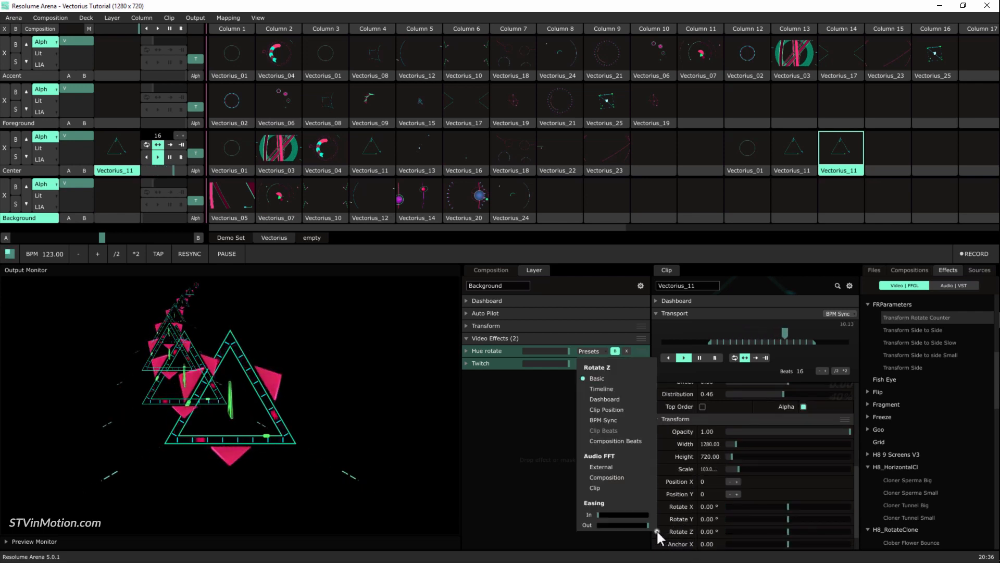
click(632, 386)
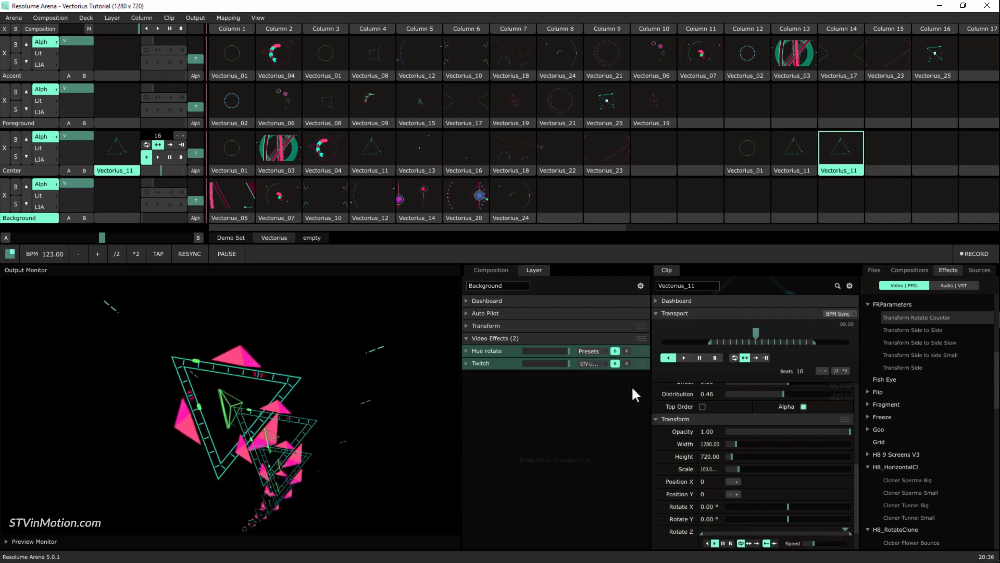
Step: Move Transform back above the clip's video effects and compare the output with H8_HorizontalCl bypassed and active
click(656, 419)
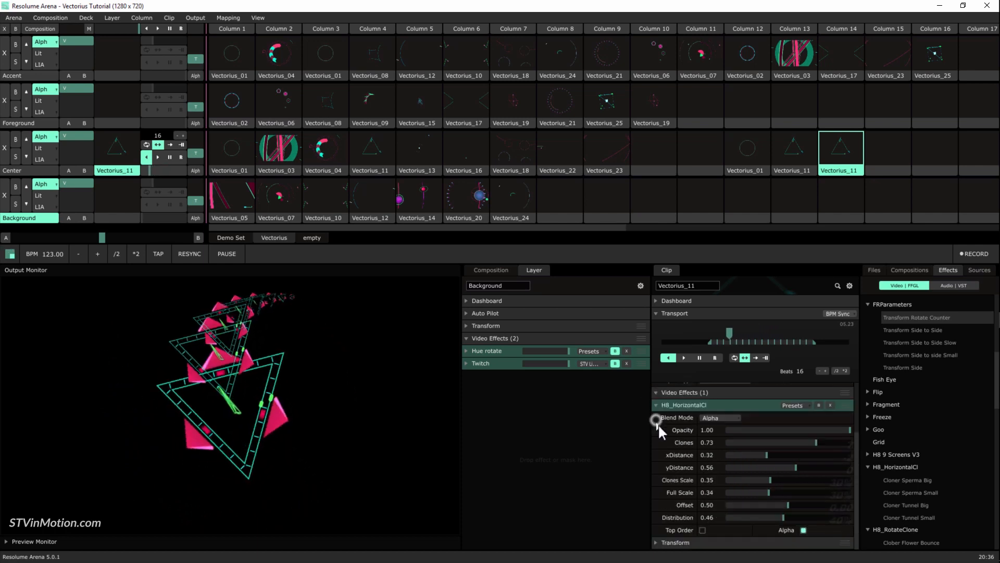
click(656, 405)
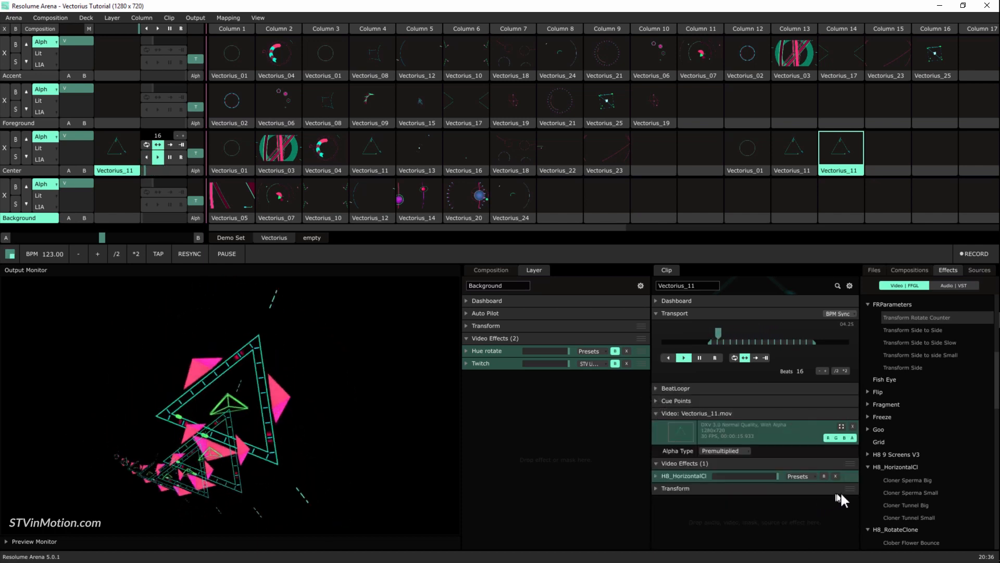
drag(846, 489, 847, 461)
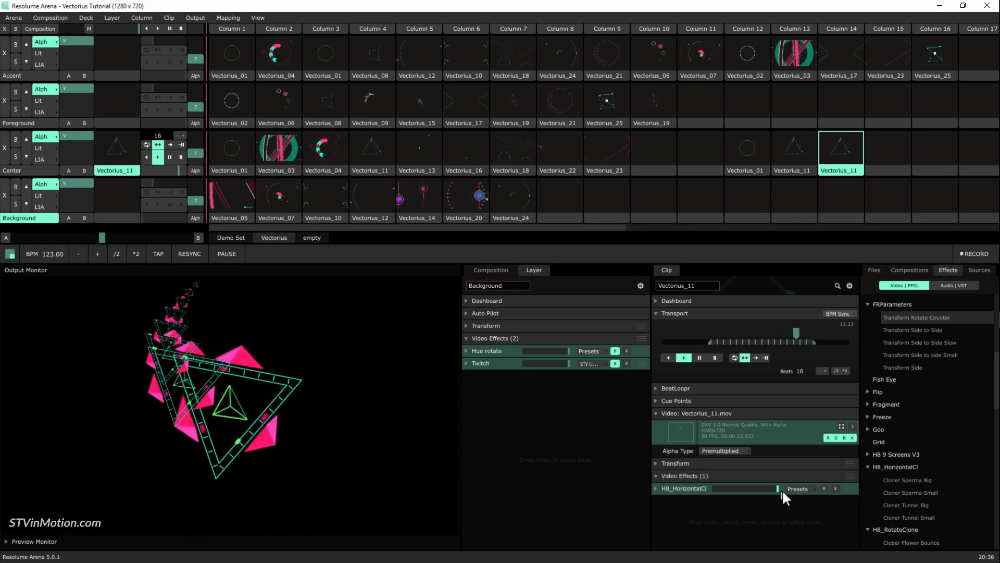
click(824, 488)
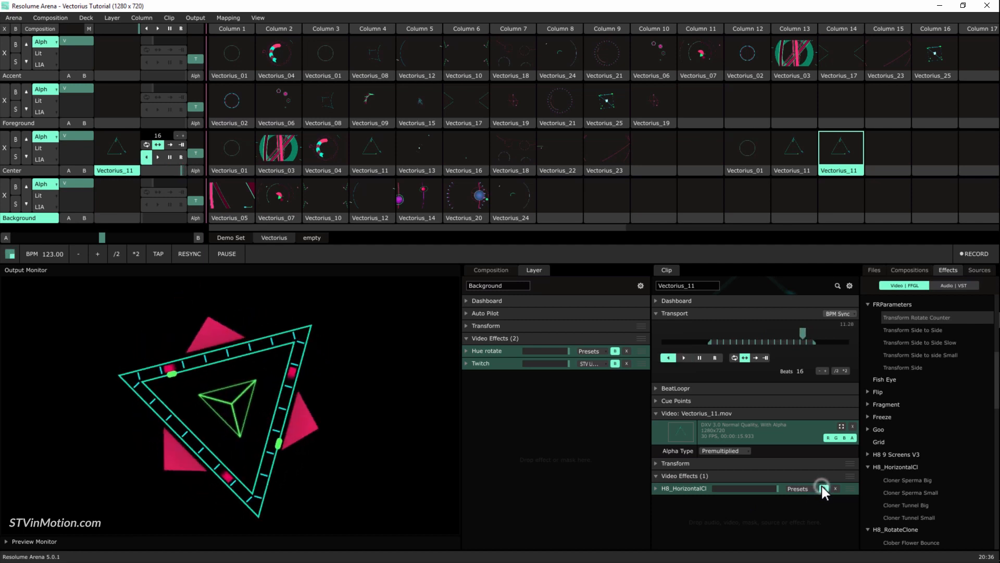
click(823, 488)
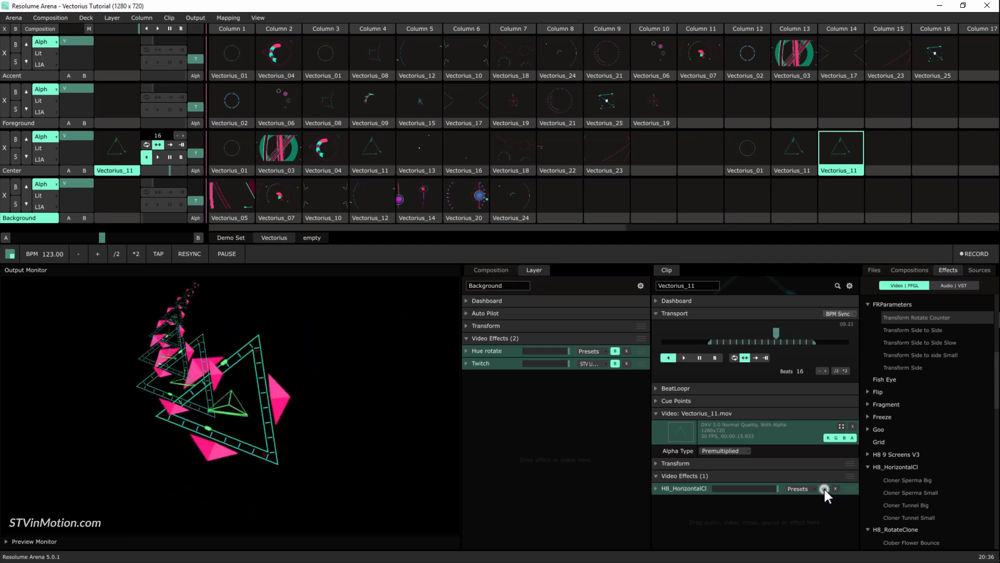
Step: Save the H8_HorizontalCl settings as a new preset named Cloner Spiral
click(802, 487)
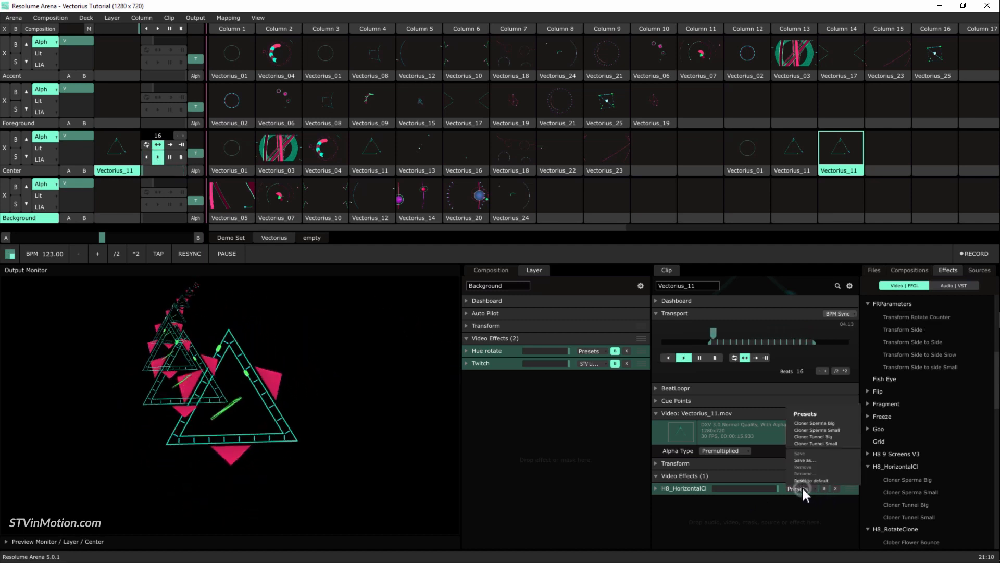
click(806, 460)
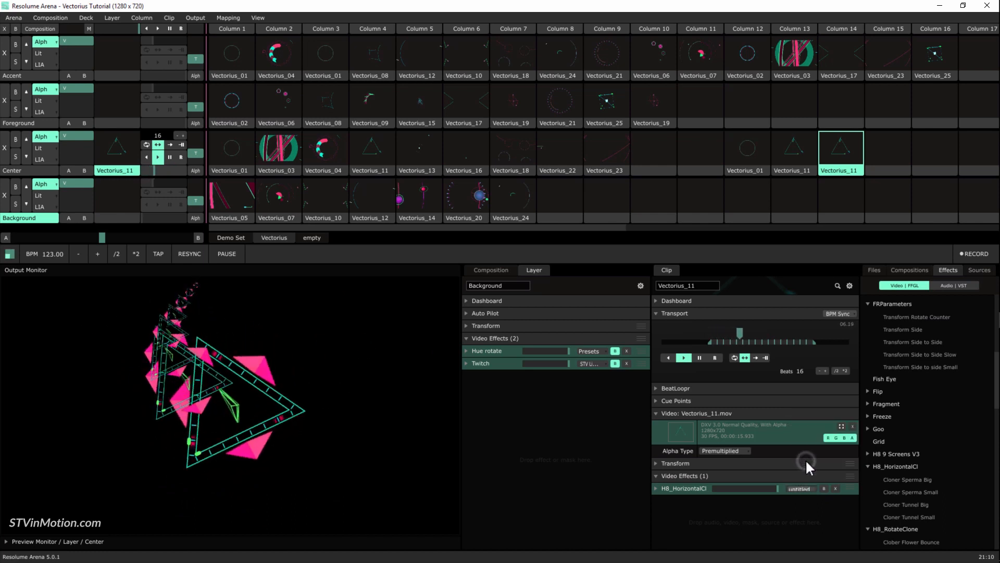
text(Cloner )
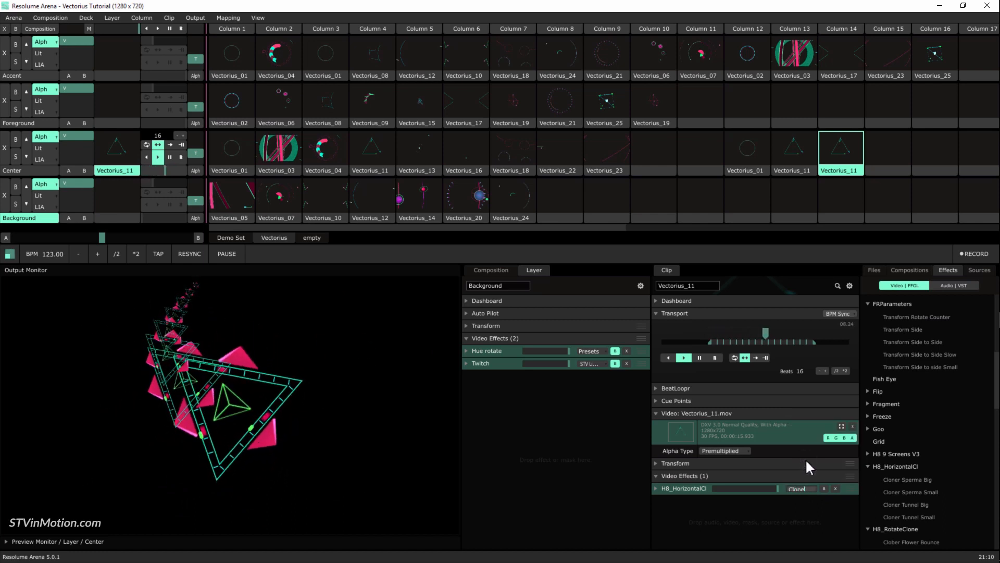
text(Spiral)
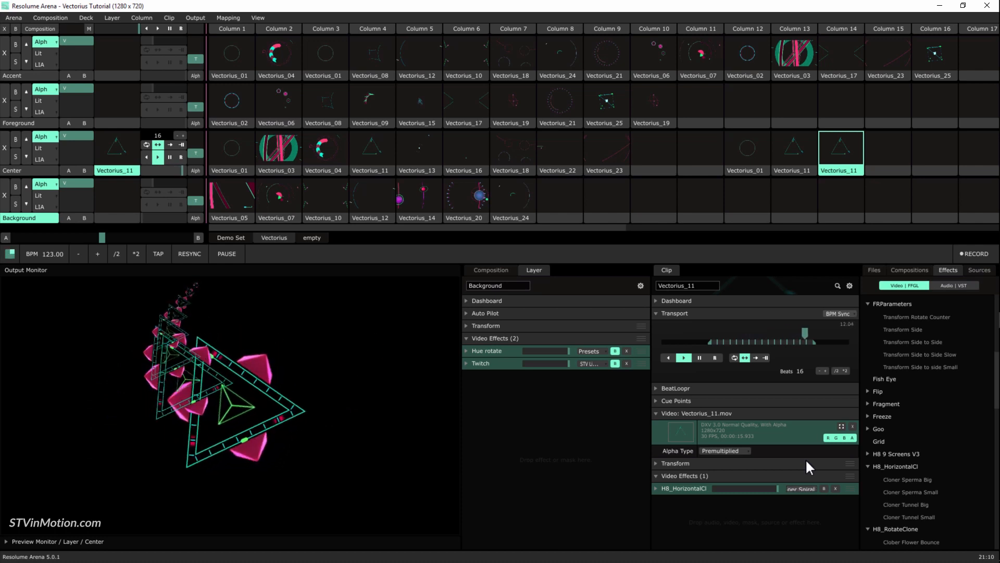
key(Return)
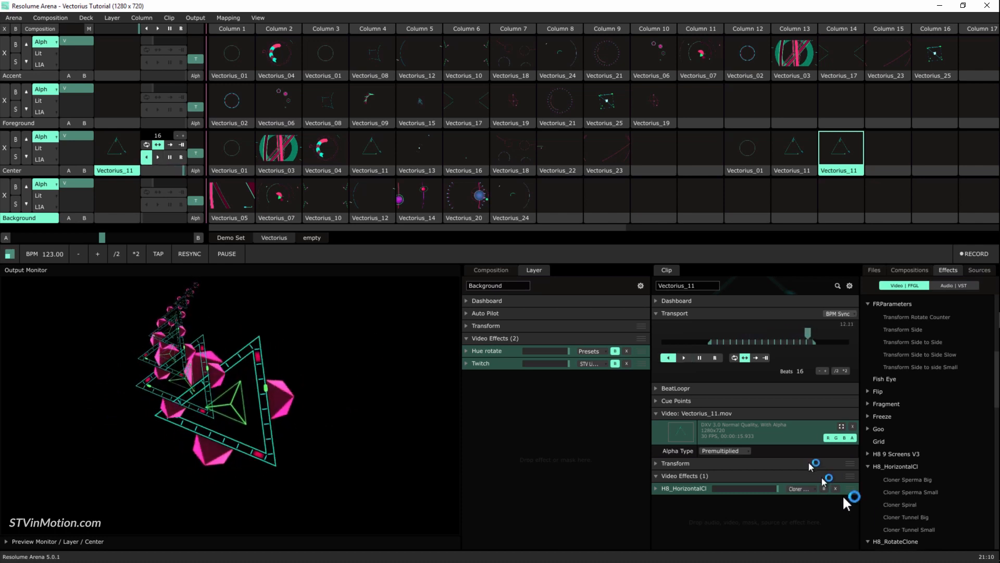
Step: Add FRParameters to the Vectorius_11 clip below H8_HorizontalCl and animate its Rotate Z with Timeline playing backwards
click(901, 518)
drag(890, 511, 916, 508)
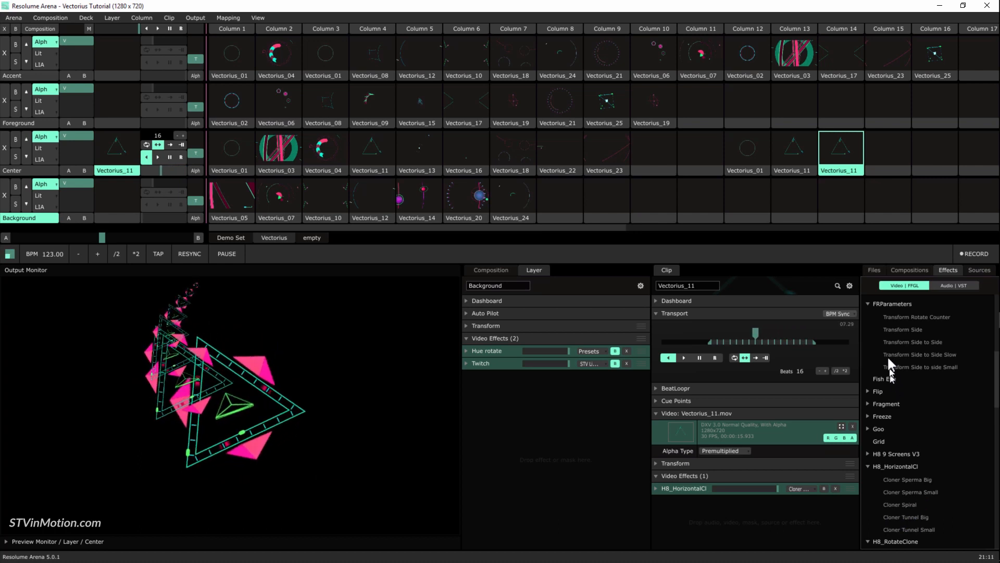
scroll(893, 307, up, 2)
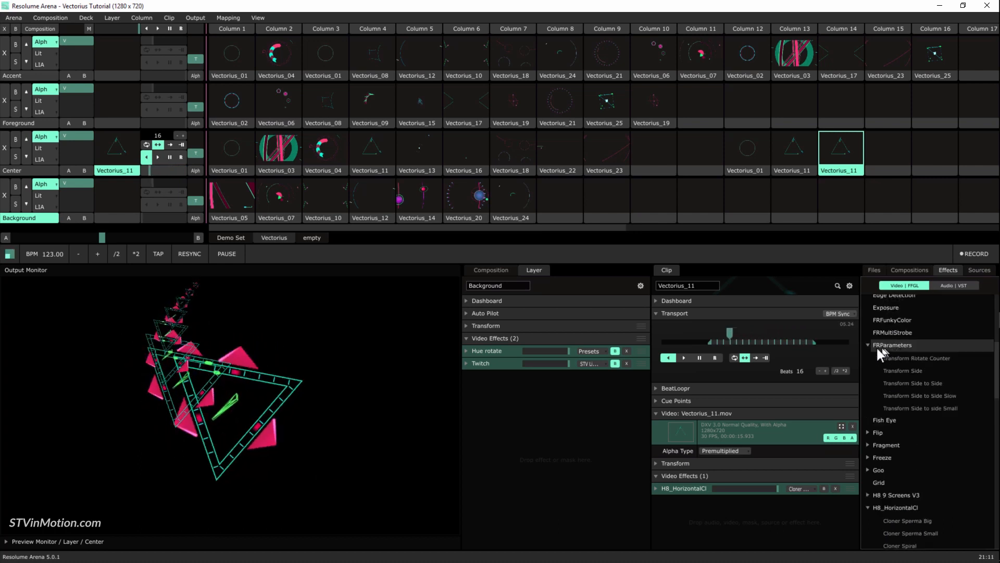
drag(892, 342, 768, 504)
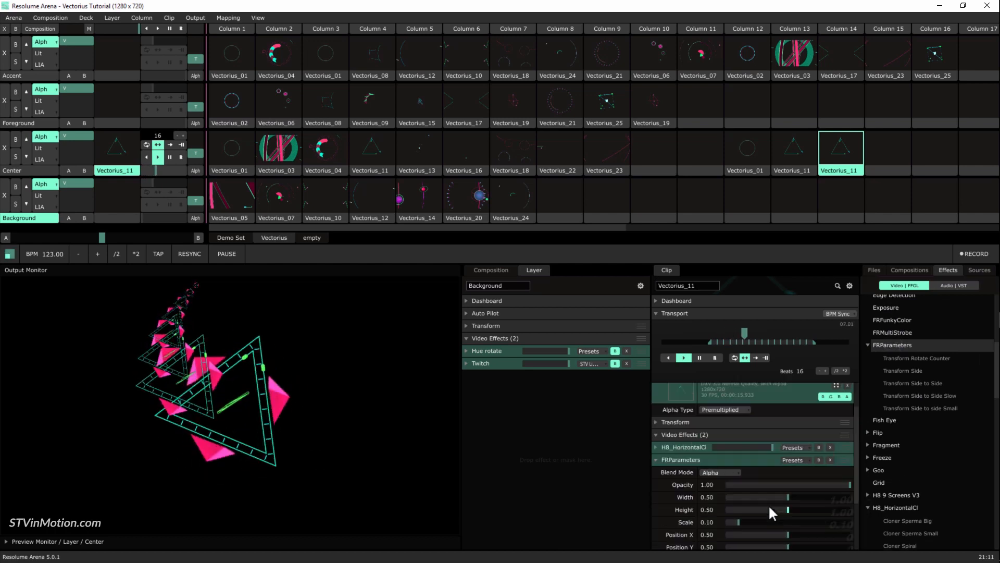
scroll(699, 476, down, 3)
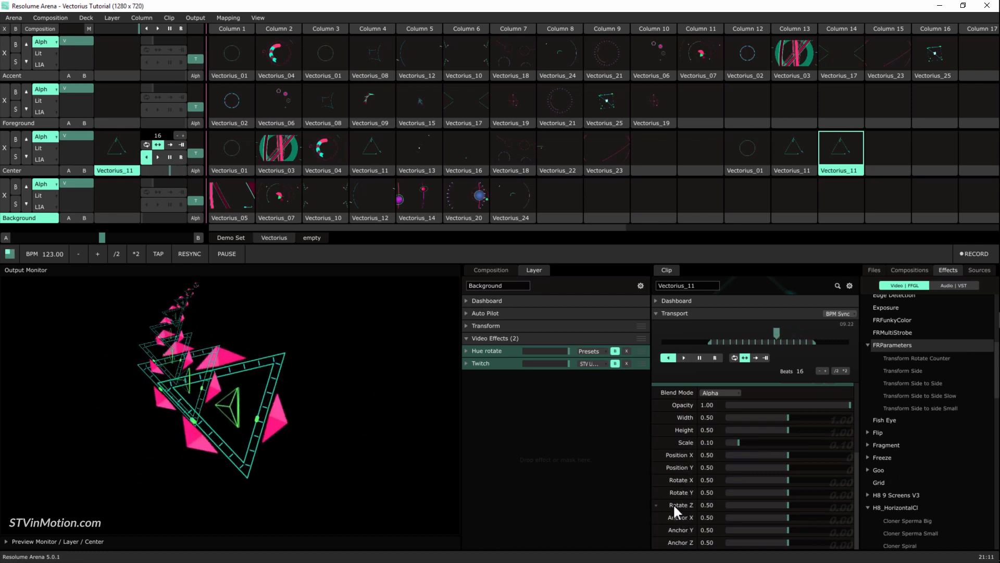
click(657, 504)
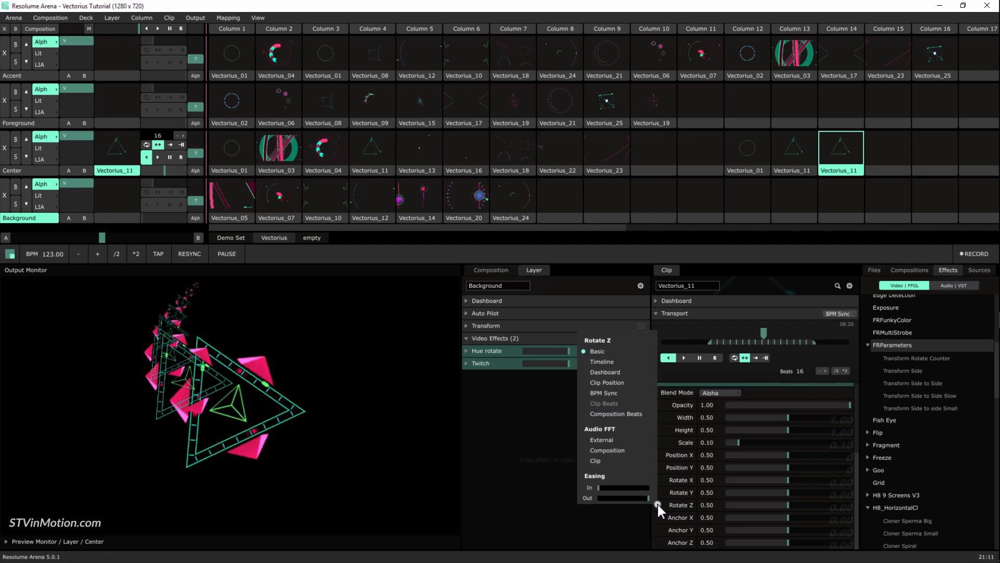
click(612, 361)
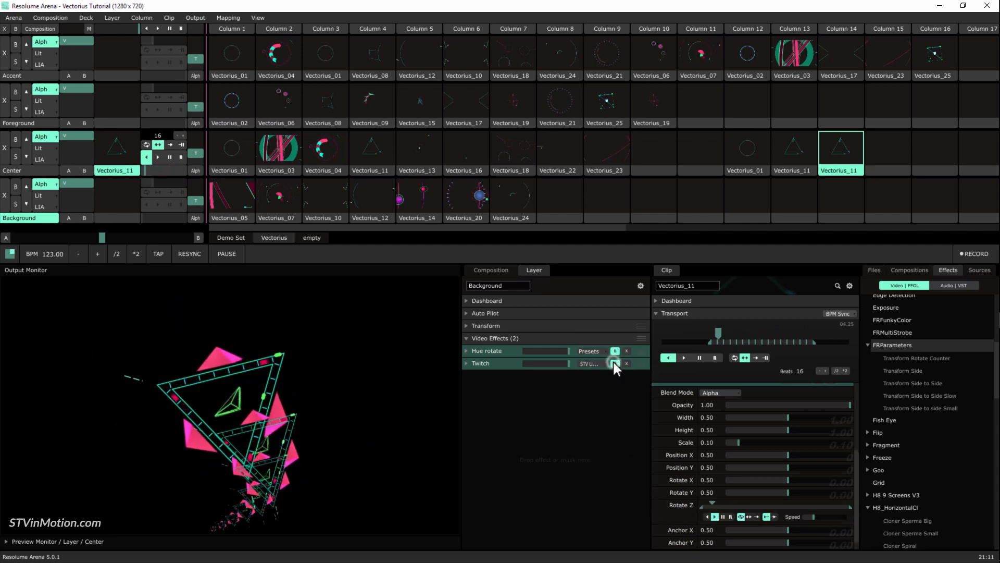
click(707, 516)
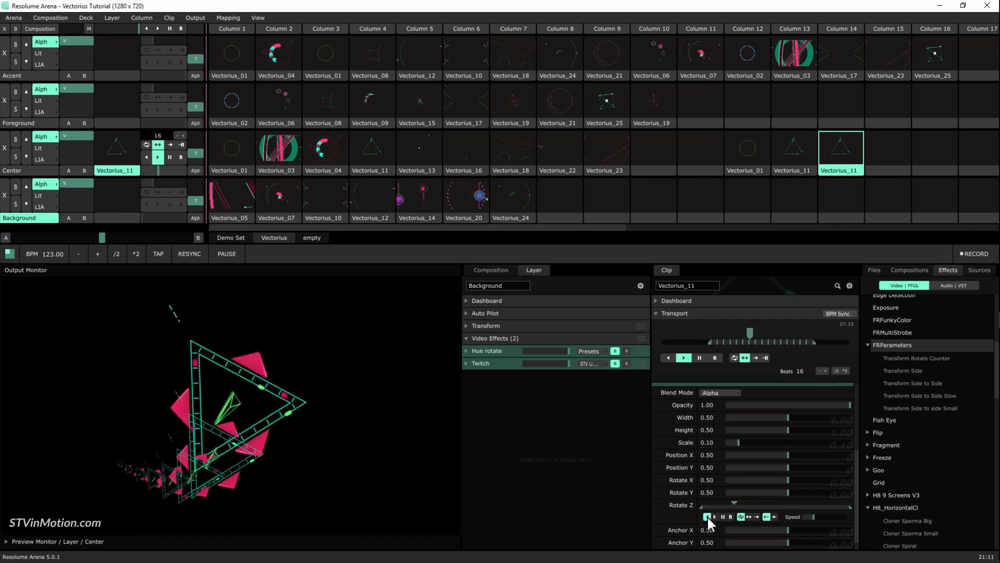
Step: Save the FRParameters settings as a new preset named Transform Rotate
scroll(718, 498, up, 2)
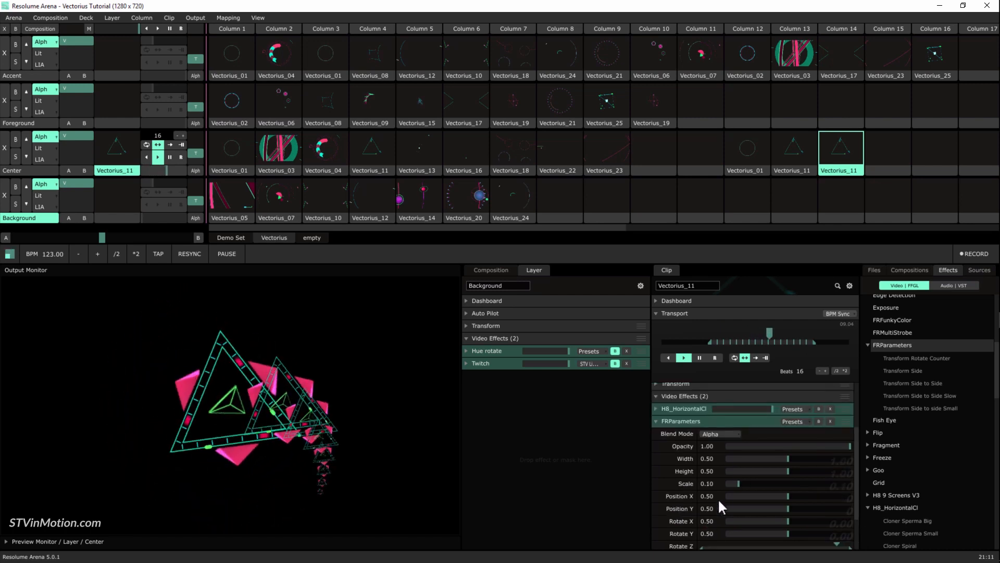
click(802, 422)
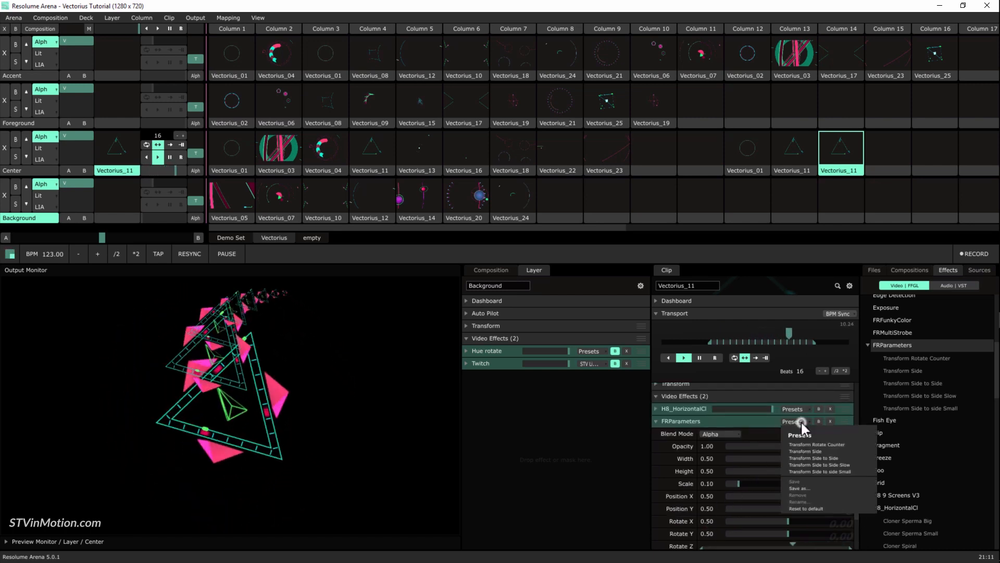
click(811, 488)
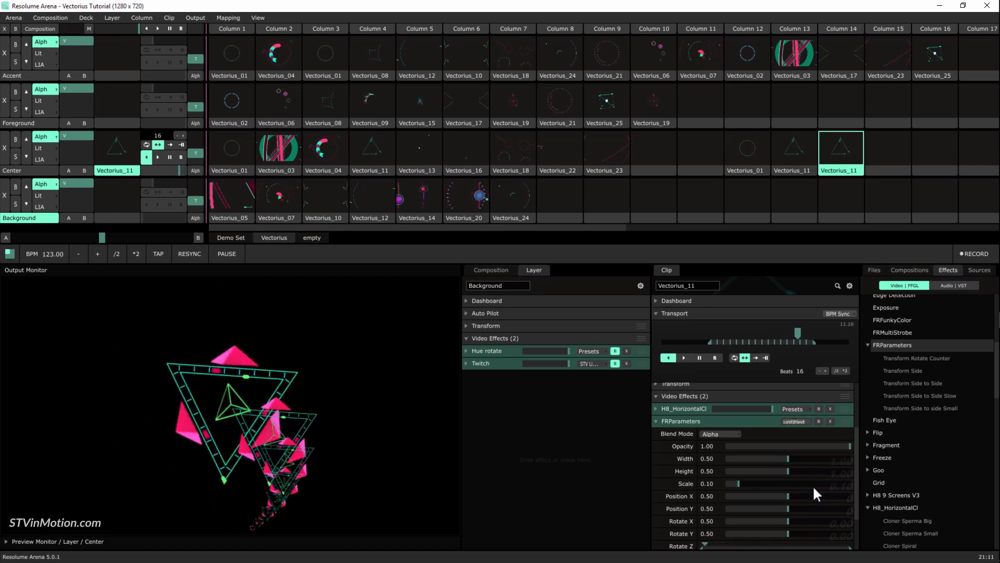
text(Tra)
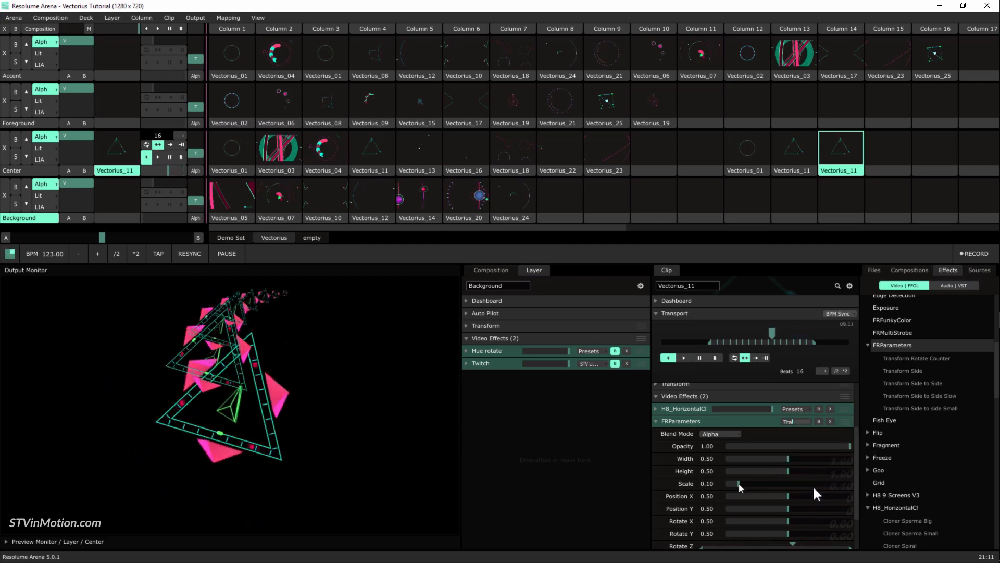
text(nsform)
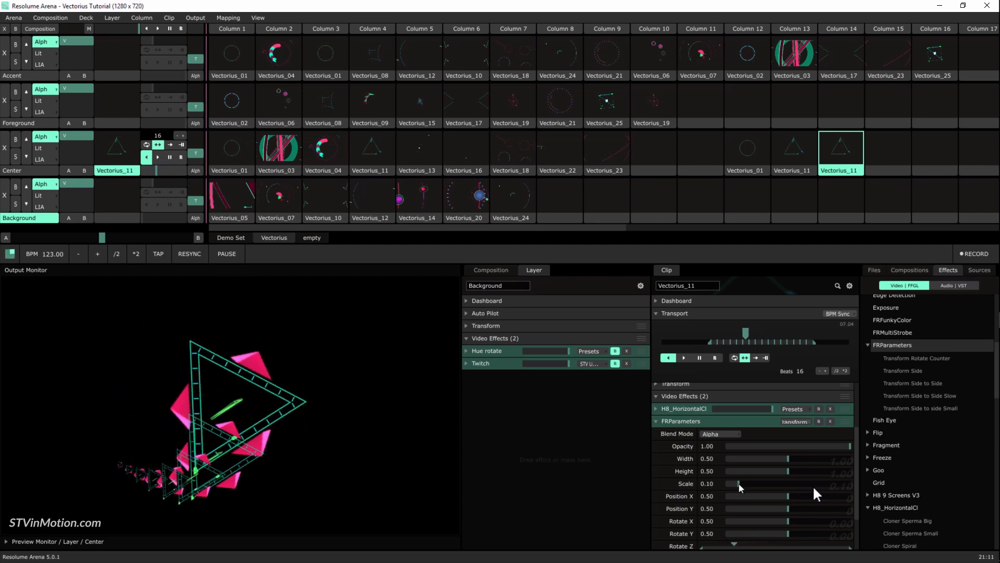
text( Rotate)
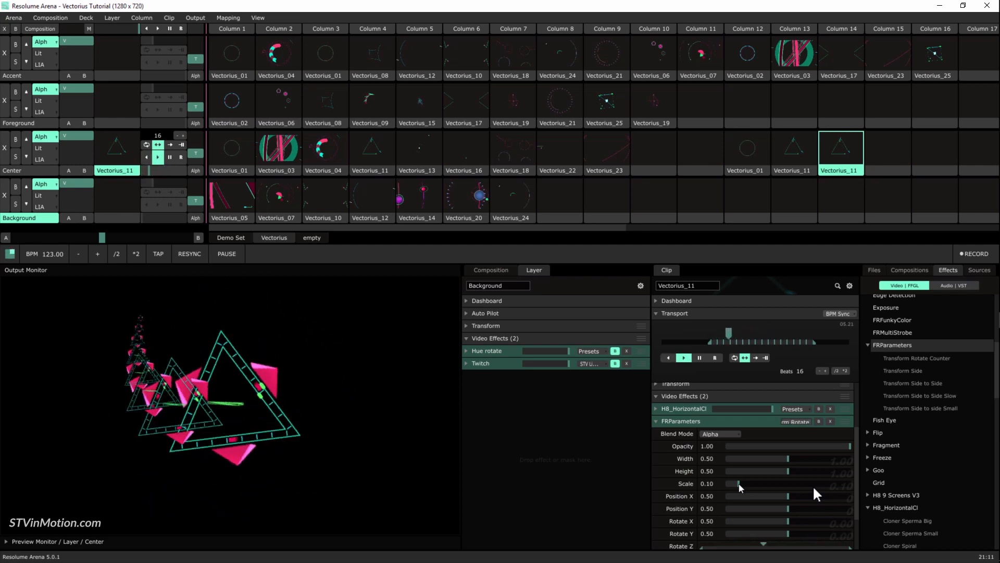
key(Return)
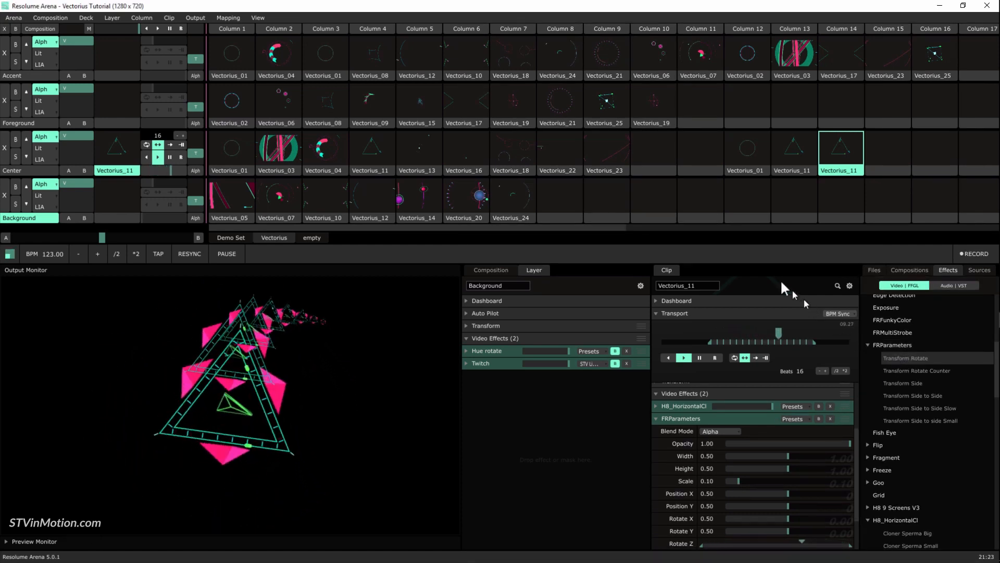
Step: Copy Vectorius_03 to column 15 of the Center layer and trim its start and end around the ring with orbiting shapes
drag(285, 168, 892, 160)
click(892, 160)
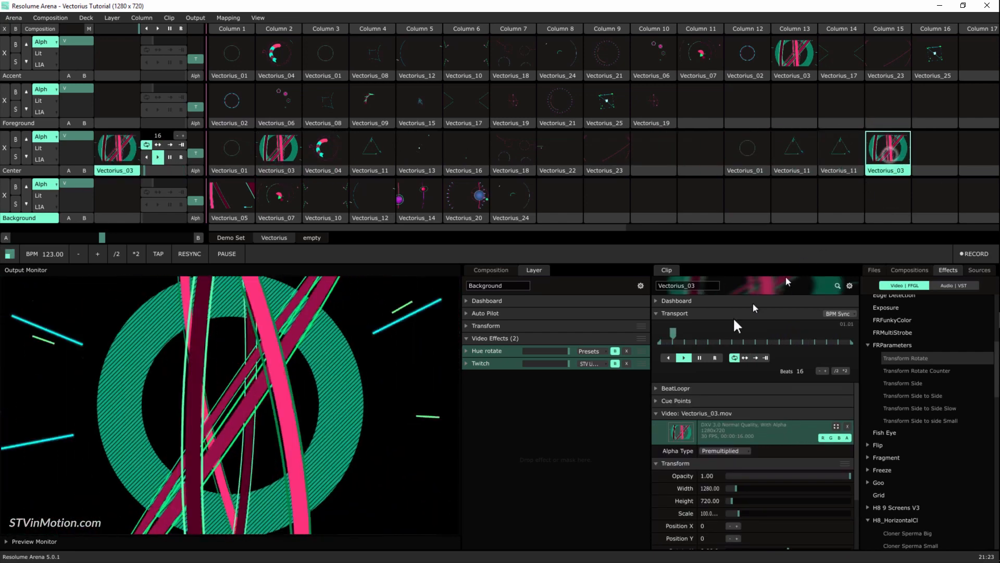
click(699, 358)
drag(687, 336, 752, 343)
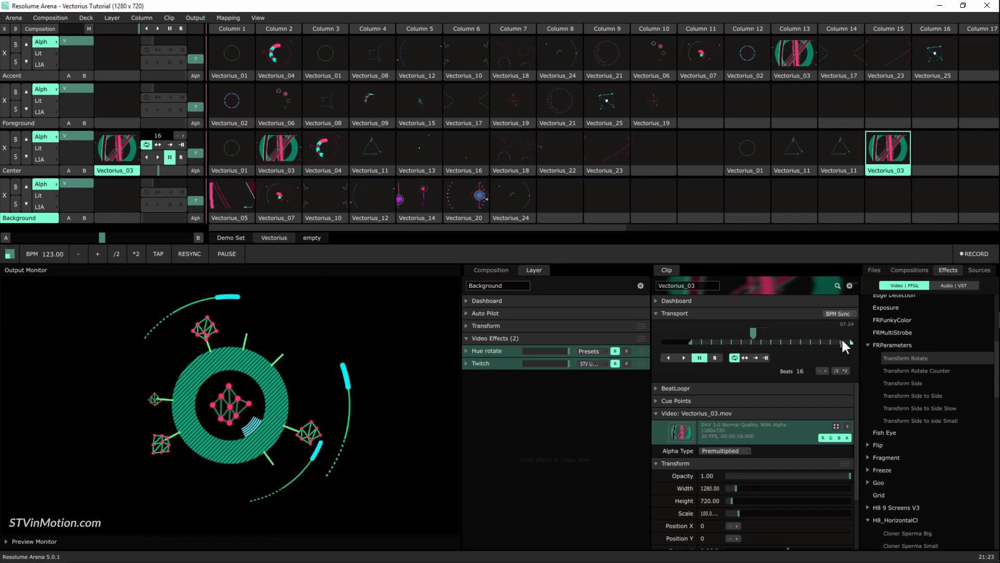
drag(850, 340, 754, 360)
Step: Set Vectorius_03 to ping-pong playback, resume it and shorten its duration to 4 beats
click(746, 358)
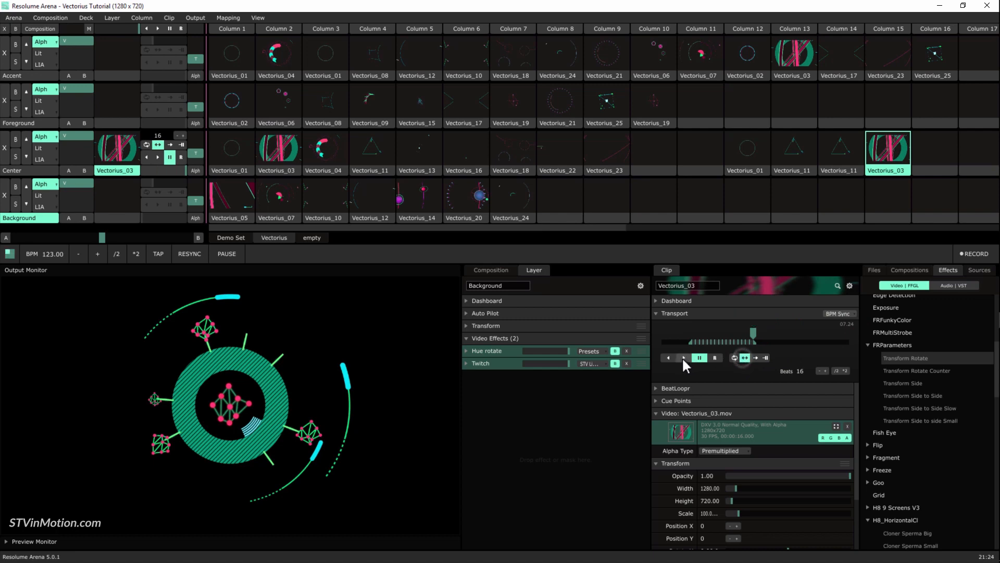
click(683, 358)
click(834, 370)
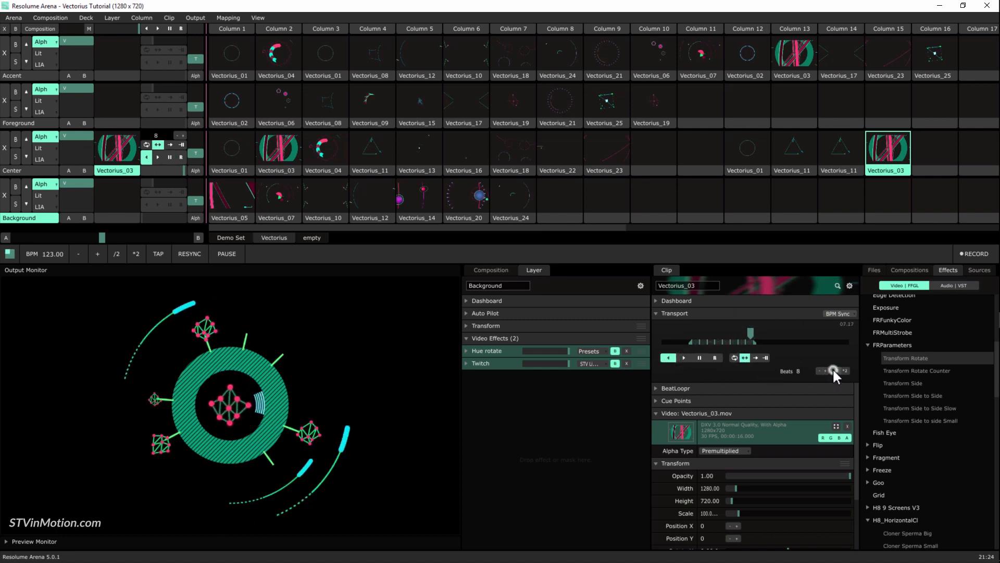
click(833, 370)
Step: Add the Cloner Spiral preset to Vectorius_03 with one Transform Rotate preset above it and another below it
scroll(902, 503, down, 2)
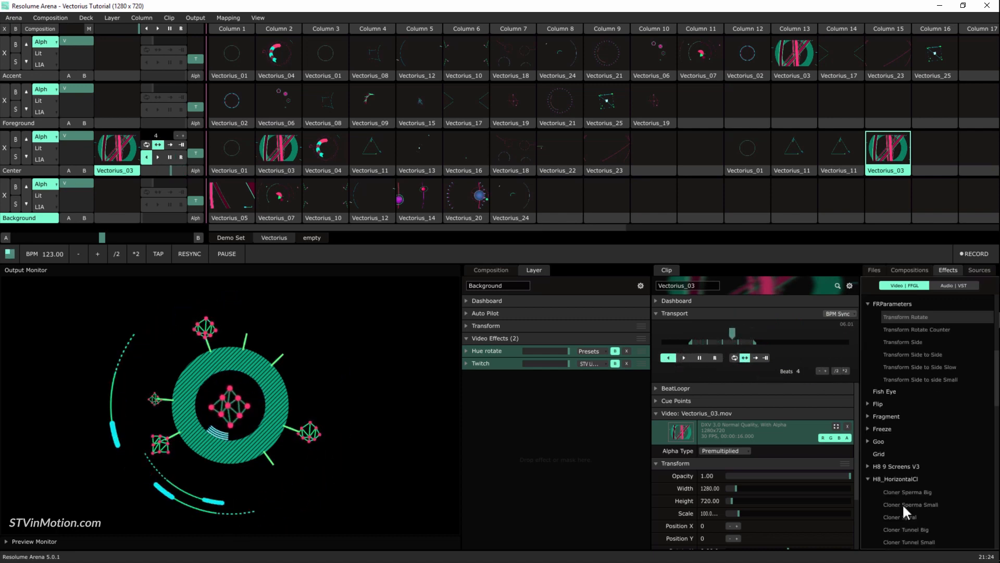
mouse_move(905, 516)
mouse_down()
mouse_move(788, 517)
mouse_move(777, 489)
mouse_up()
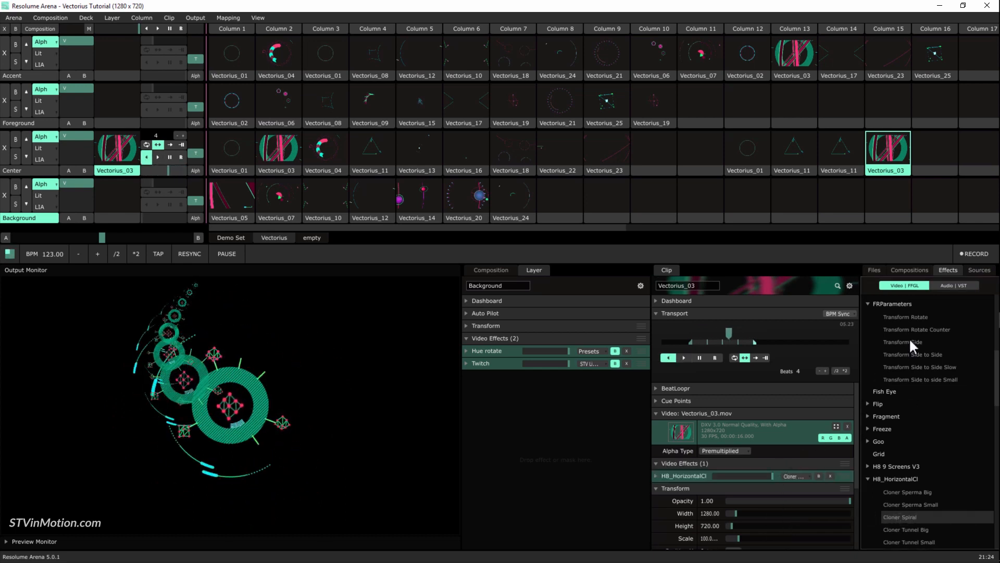
drag(905, 319, 726, 470)
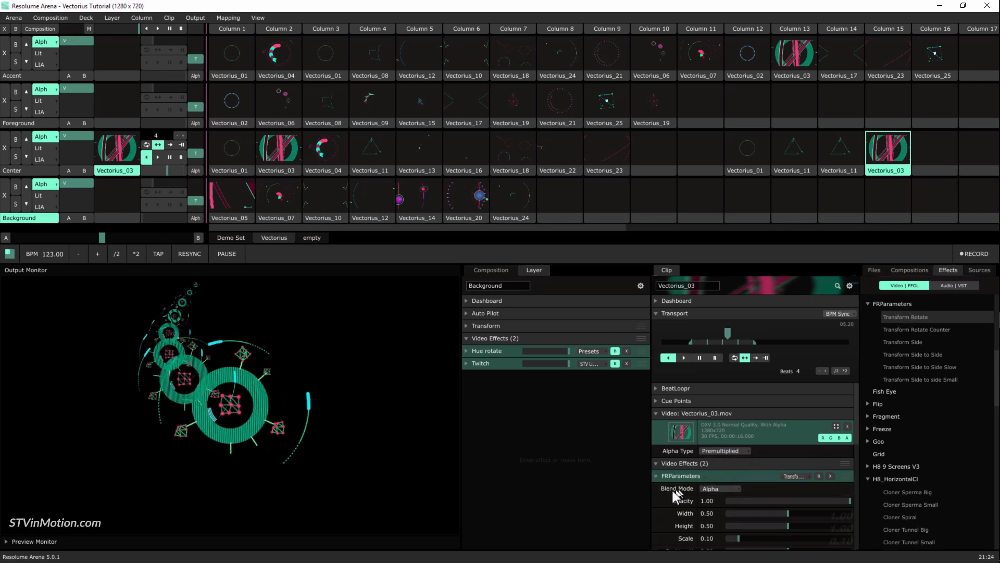
click(655, 476)
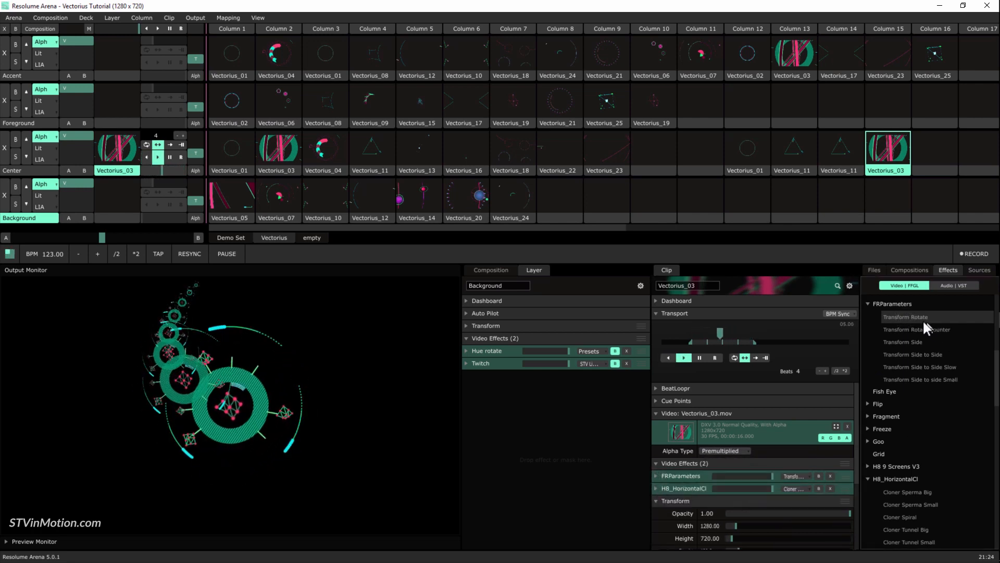
drag(923, 320, 758, 486)
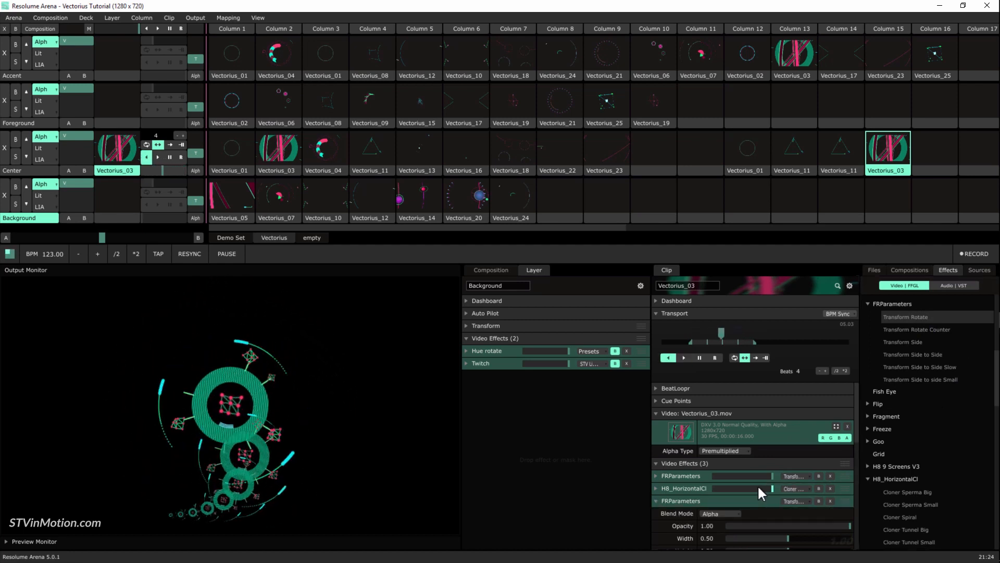
Step: Build an effect clip in Center column 17 by stacking Transform Rotate, Cloner Spiral and Transform Rotate, and collapse the FRParameters entries
click(967, 154)
scroll(906, 318, up, 1)
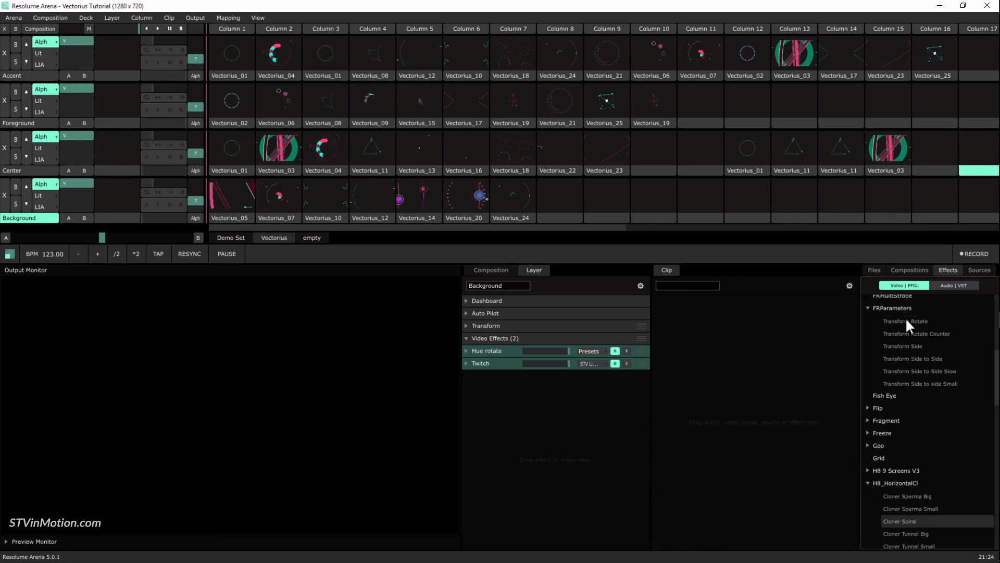
drag(905, 321, 974, 162)
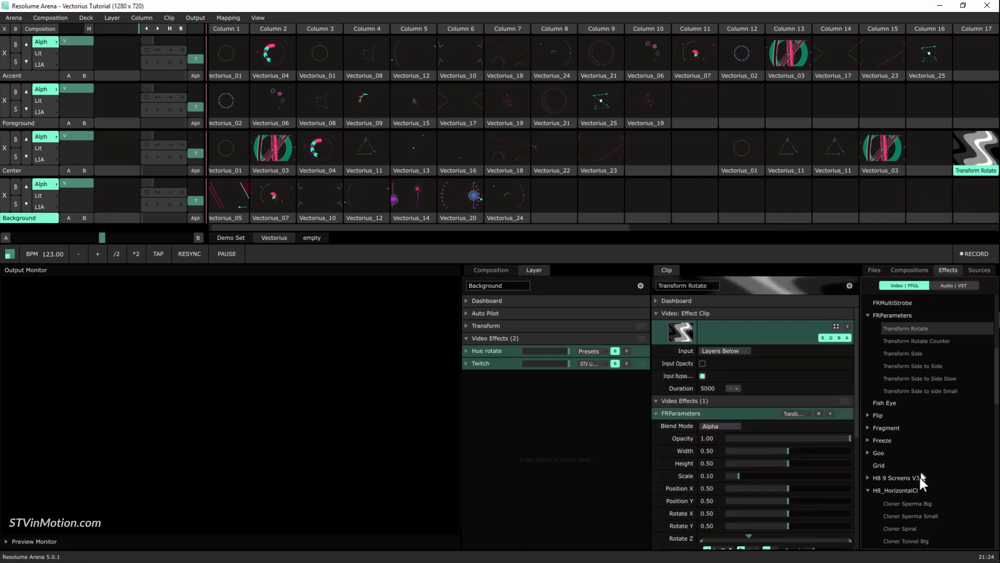
drag(912, 528, 979, 166)
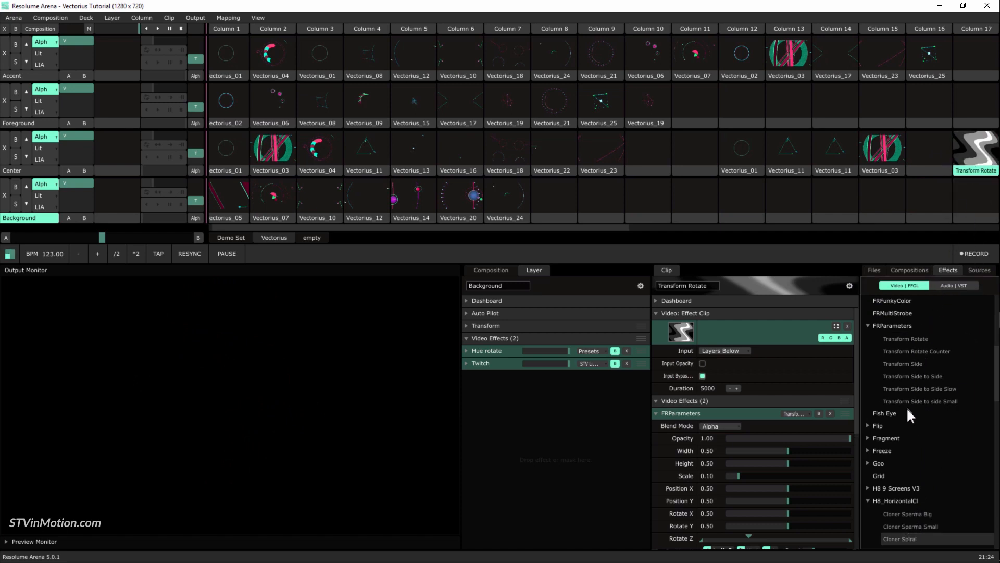
drag(908, 340, 971, 164)
click(657, 413)
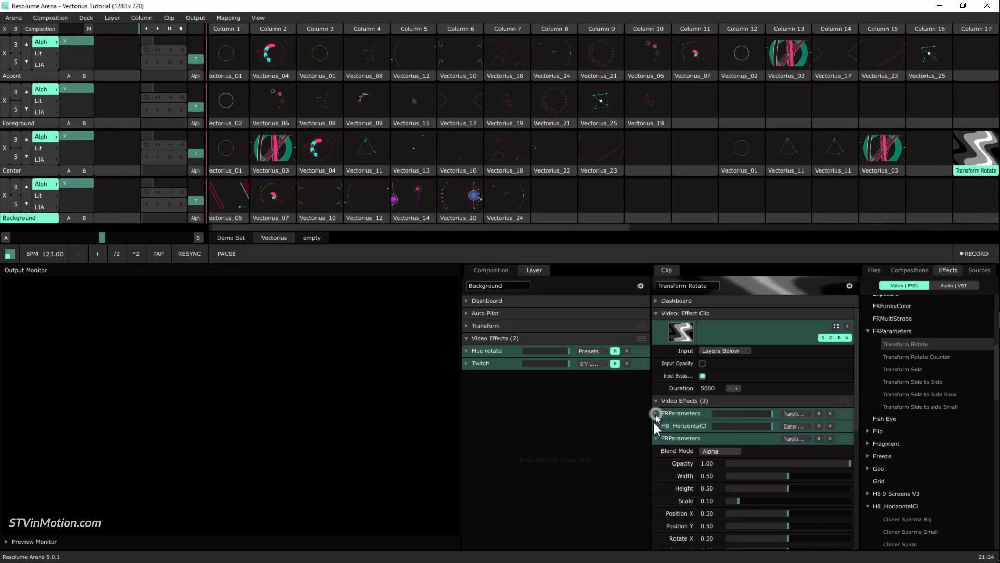
click(655, 438)
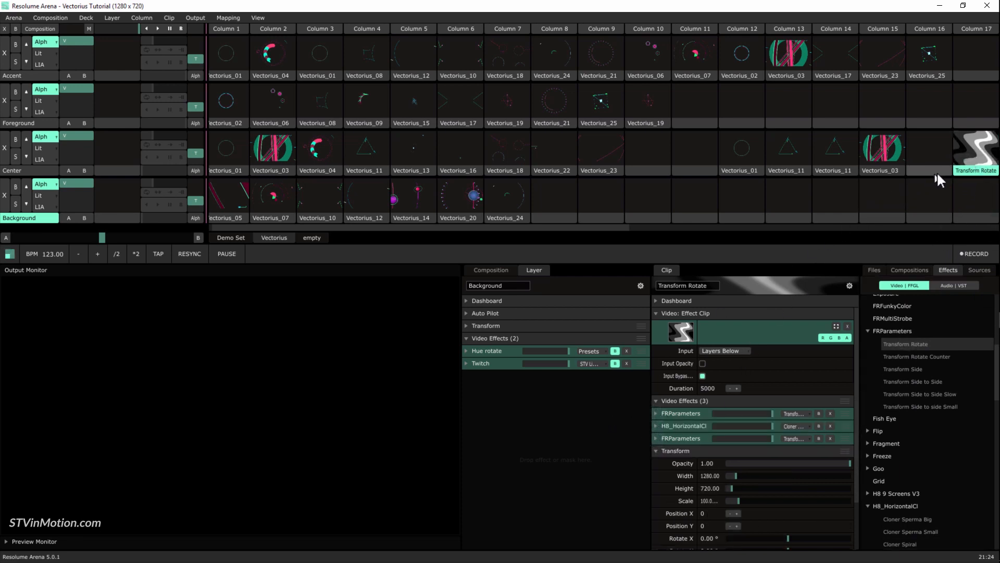
Step: Rename the effect clip as Spiral and place copies of it in columns 15 to 17 of the Background layer
click(712, 286)
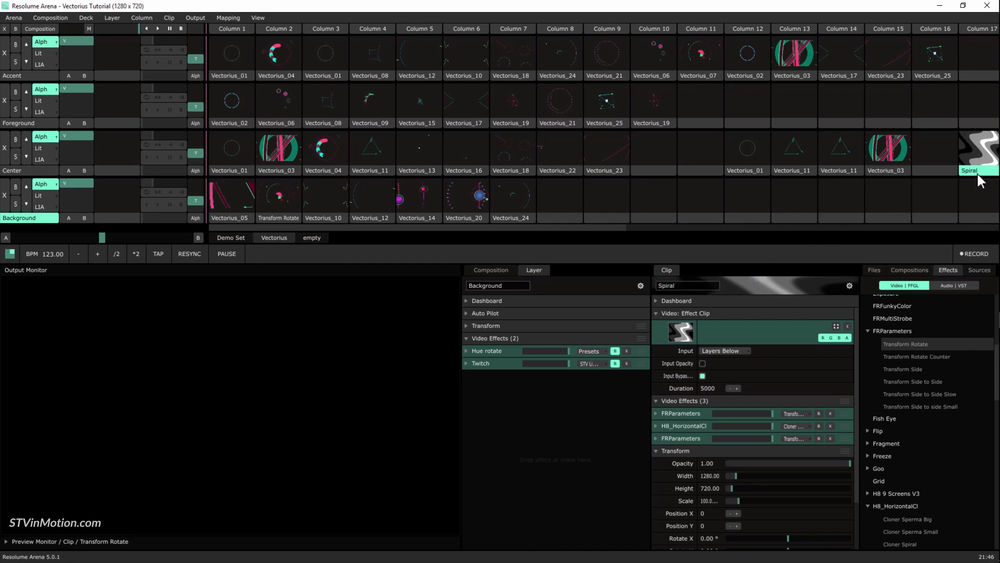
drag(976, 204, 888, 221)
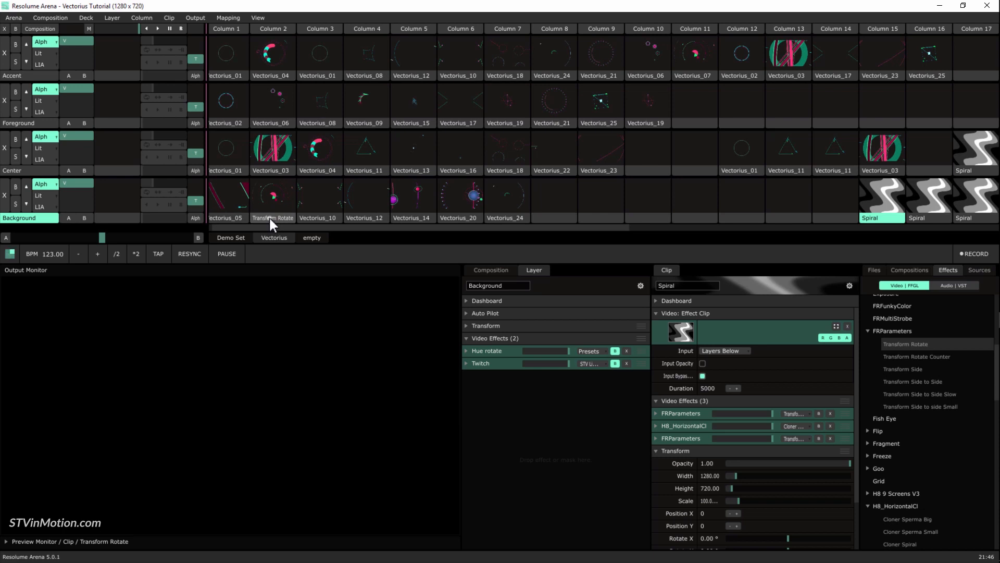
Step: Copy the Vectorius_07 clip to Center column 16, trigger it, combine it with the Spiral effect clip in column 17 and play the result
drag(268, 217, 927, 156)
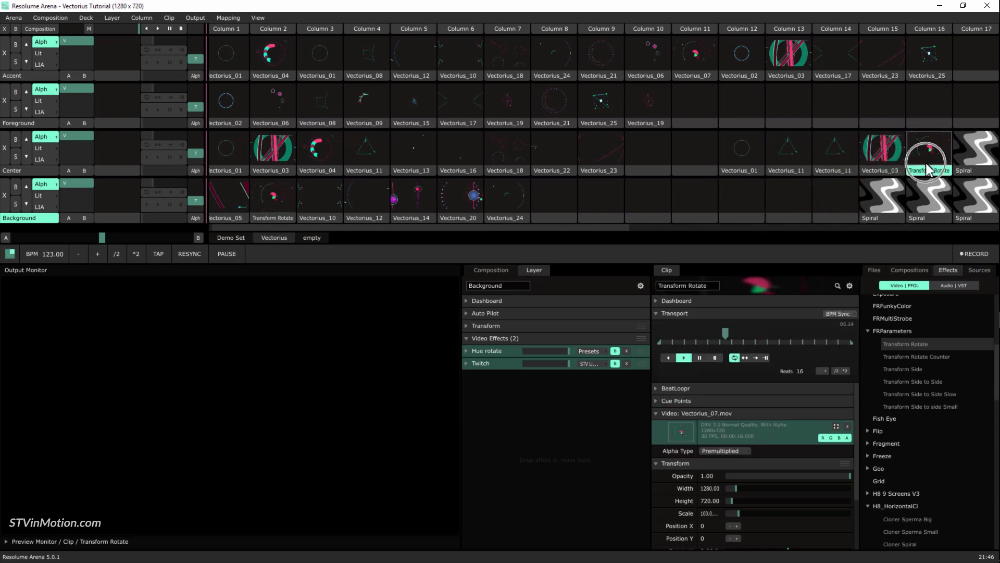
click(930, 151)
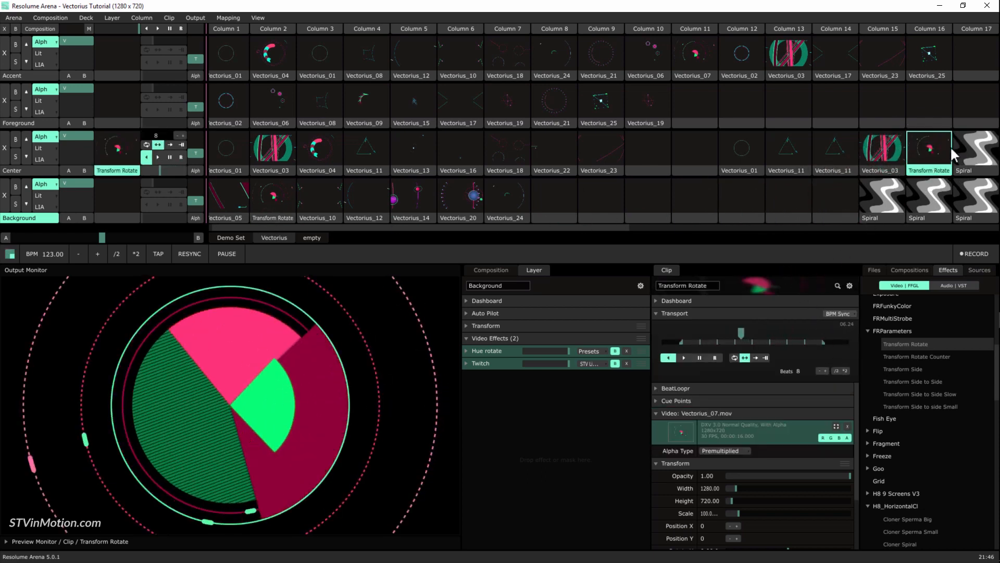
drag(929, 170, 973, 167)
click(974, 165)
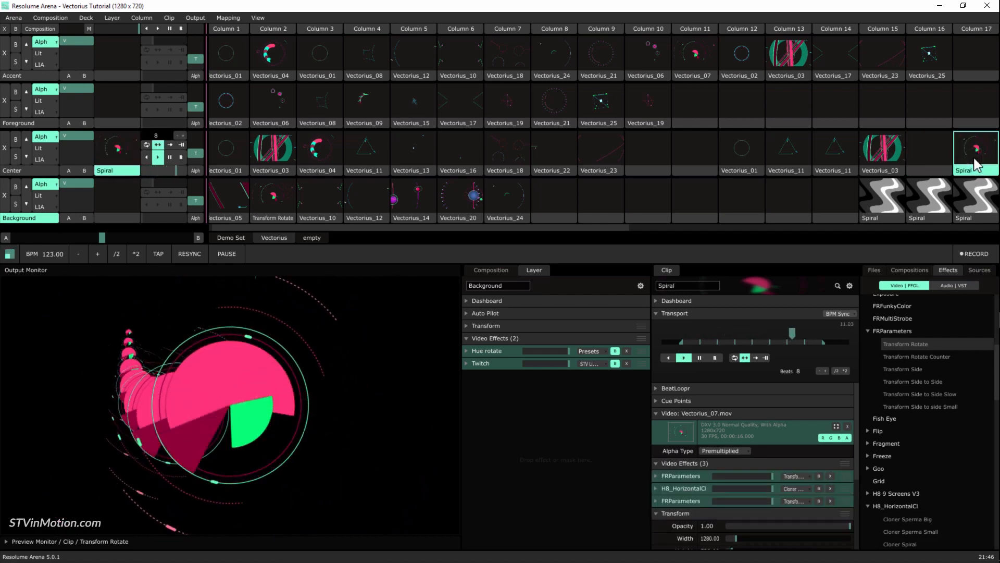
Step: Move the spiral Vectorius_03 clip up to column 15 of the Foreground layer and trigger it over the Center clip
drag(894, 175, 891, 109)
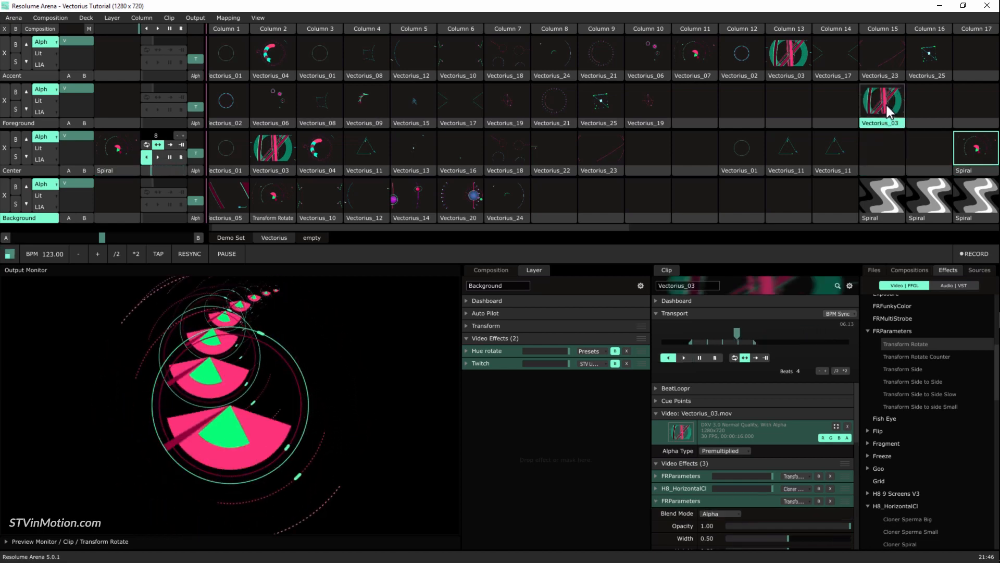
click(888, 111)
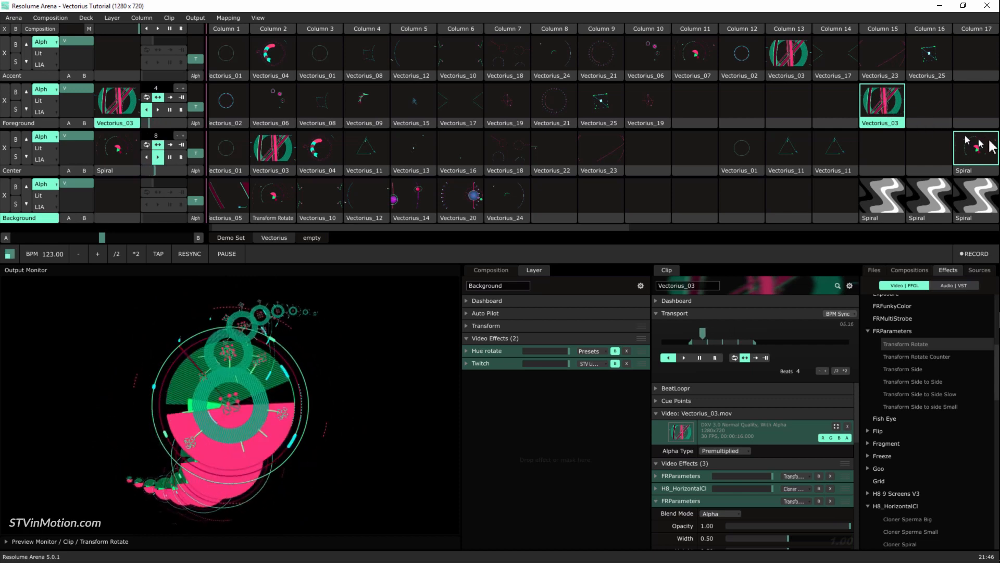
Step: Set the Scale of the first FRParameters effect on the Center layer's column 17 Spiral clip to 0.06
click(967, 172)
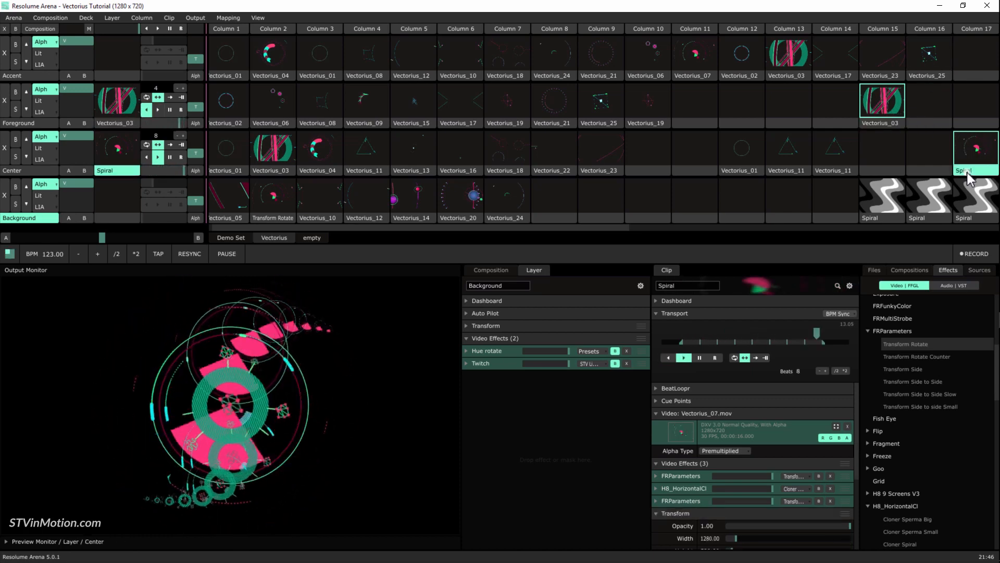
click(655, 476)
scroll(678, 485, down, 2)
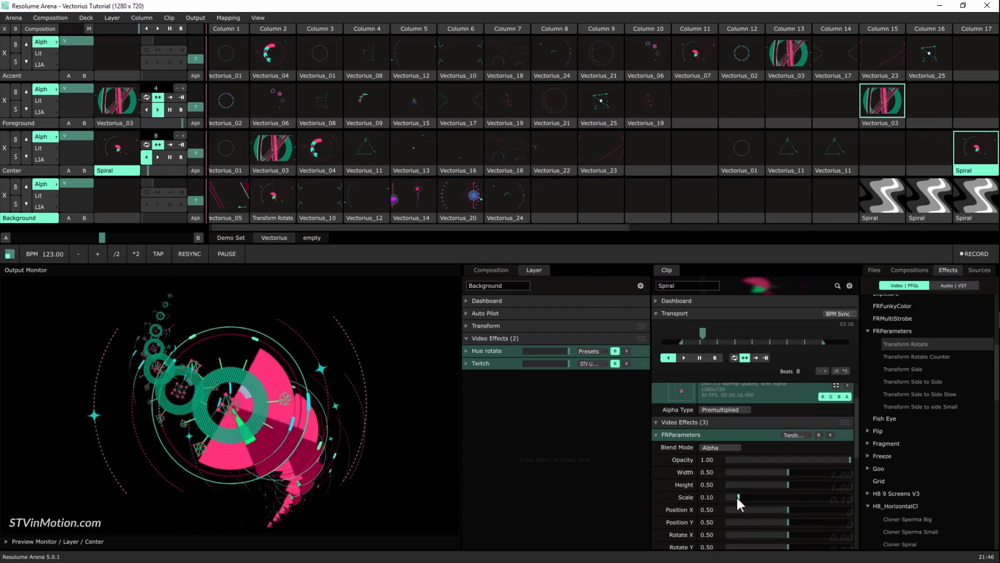
mouse_move(736, 496)
drag(723, 479, 718, 480)
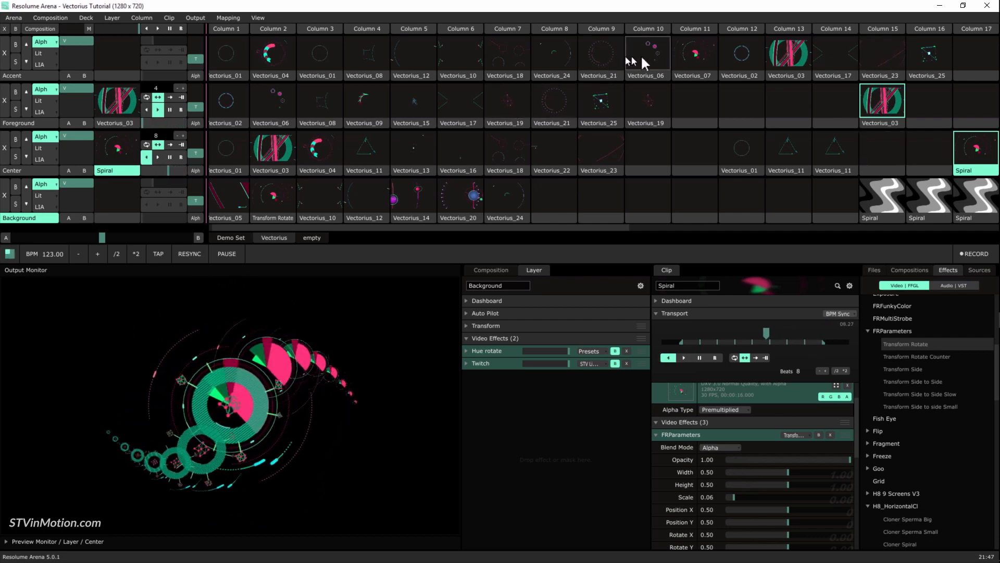
Step: Preview Accent clips Vectorius_02 and Vectorius_08 with Background clips Vectorius_12 and Vectorius_10 over the spirals, and clear all playing layers
click(740, 61)
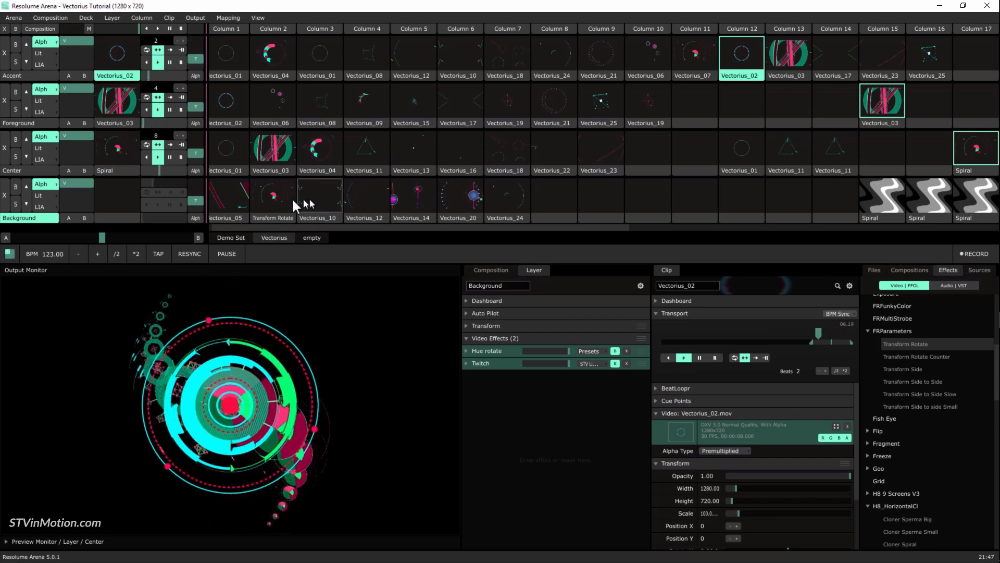
click(376, 212)
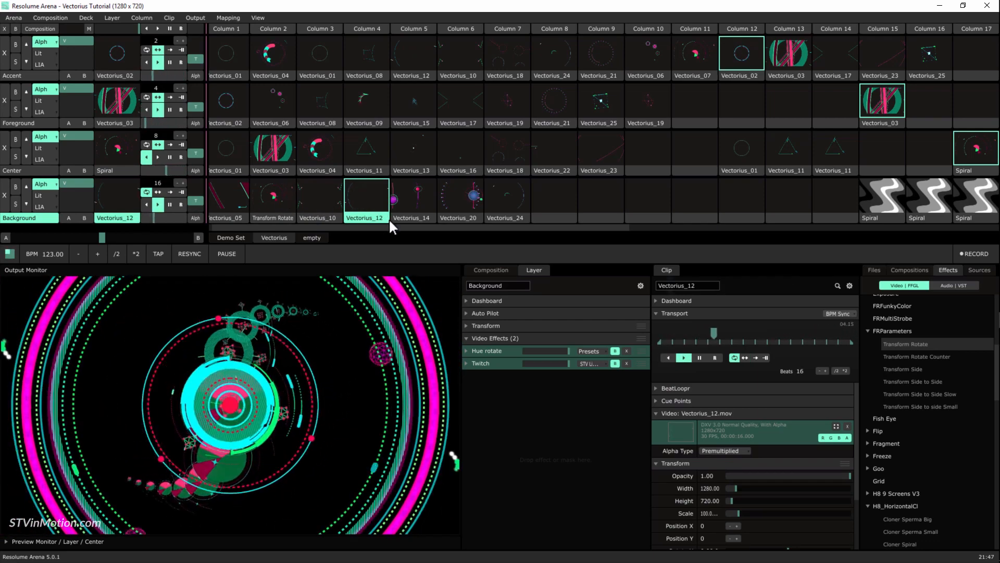
click(316, 203)
click(367, 52)
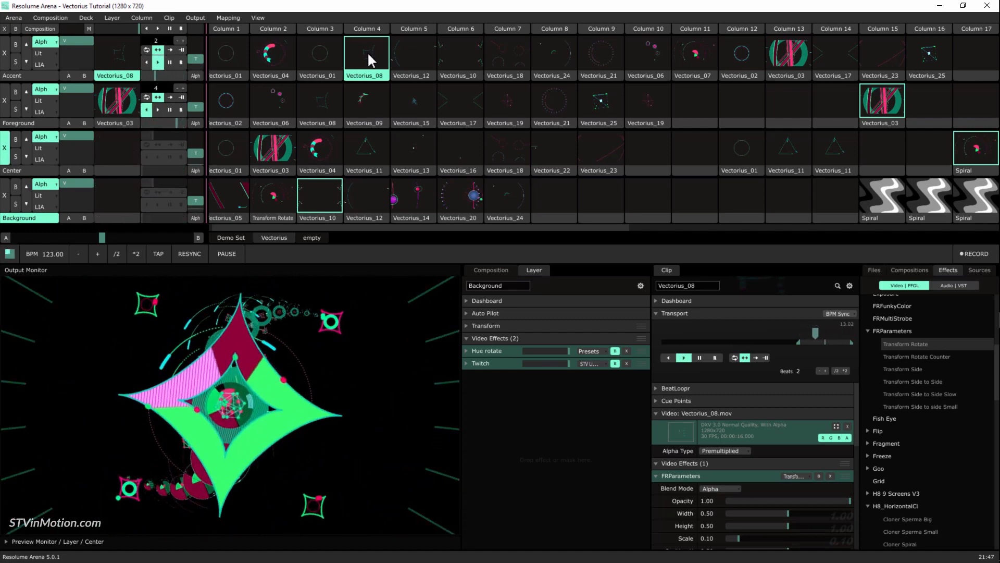
key(Escape)
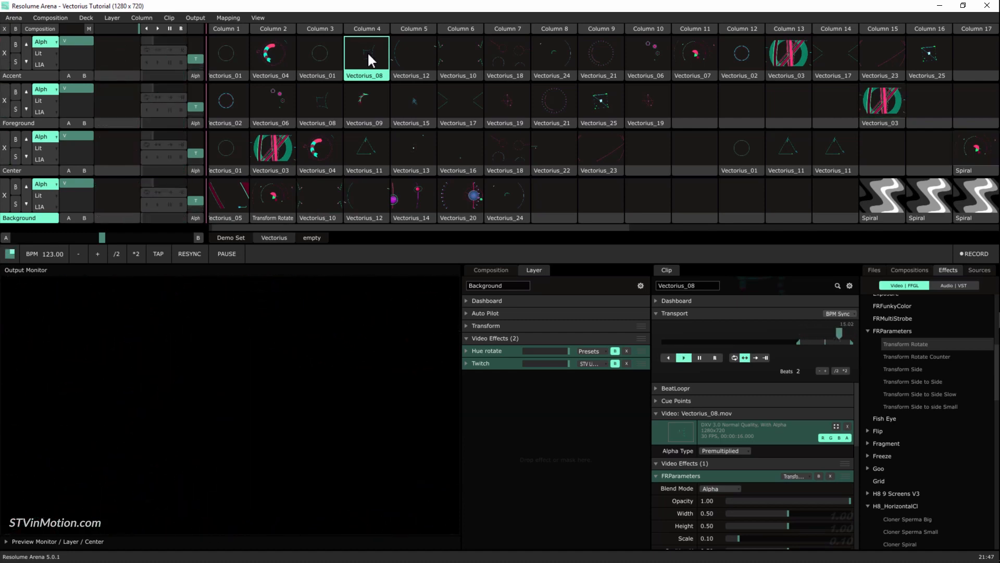
Step: Rename the Vectorius_03 clip in Foreground column 15 as Spiral
click(889, 105)
double_click(712, 285)
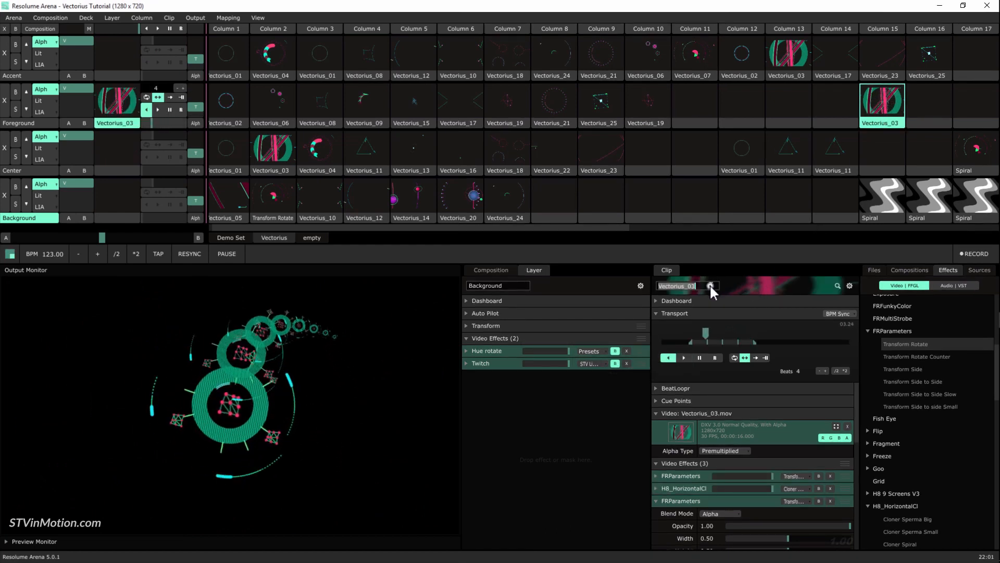
text(Spira)
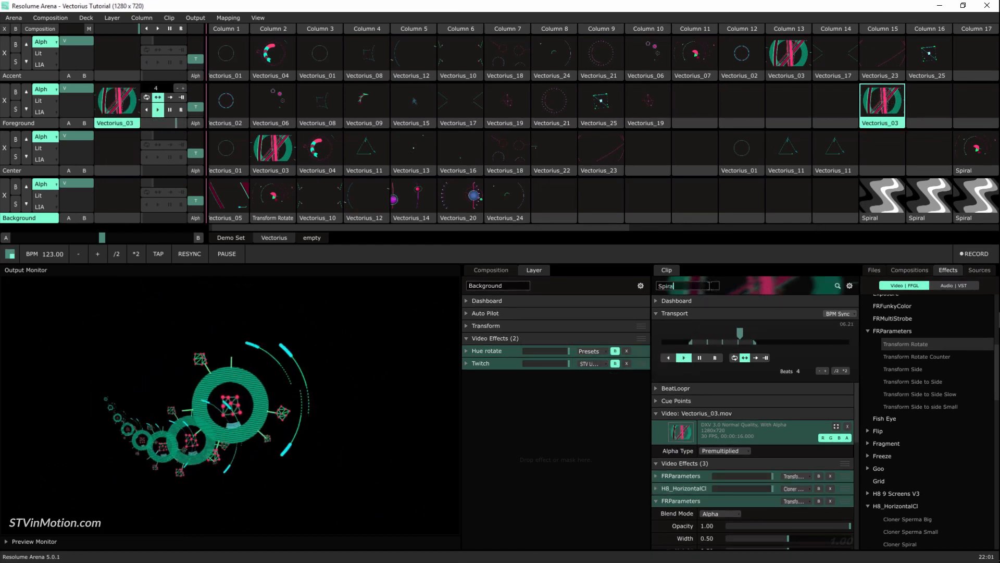
text(l)
key(Return)
Step: Rename the Vectorius_01 clip in Center column 12 as Flower
click(729, 157)
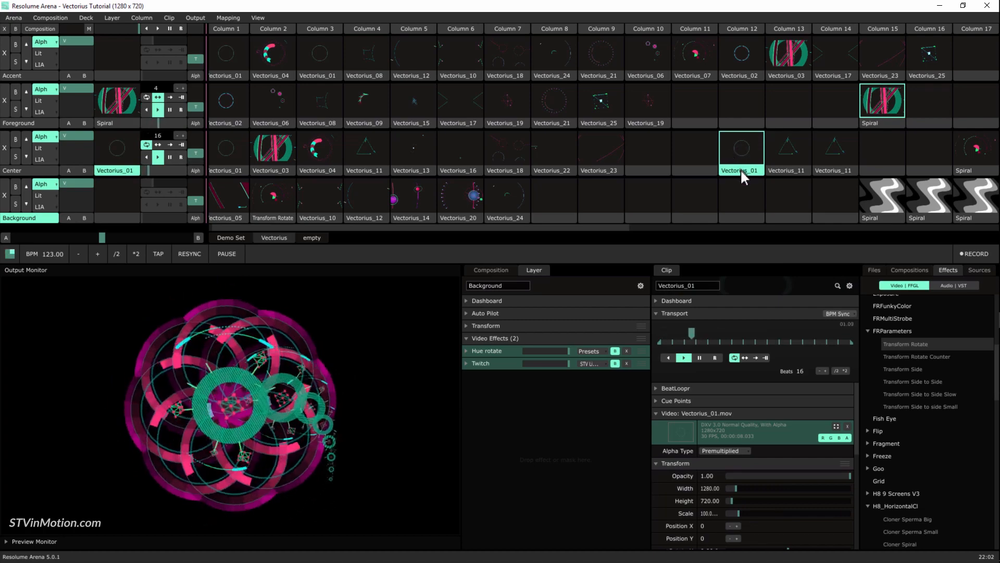
double_click(700, 285)
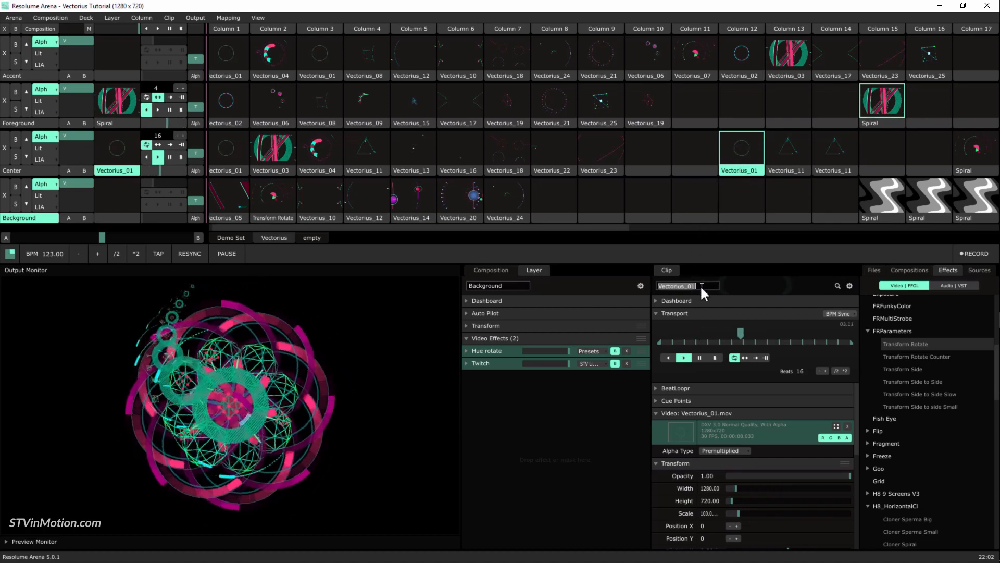
text(Flower)
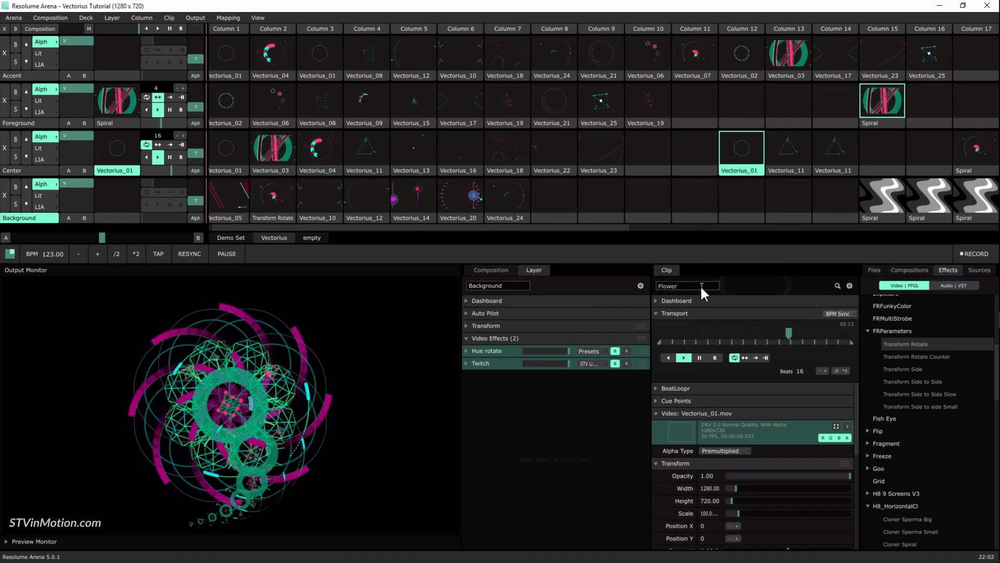
Step: Rename the Vectorius_11 clip in Center column 13 as Flower Bounce
click(790, 139)
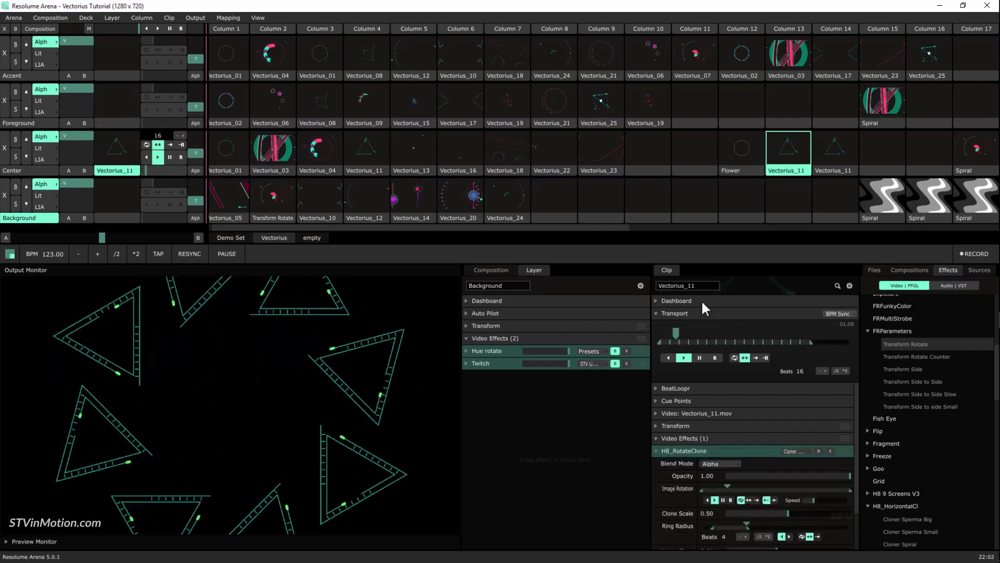
double_click(702, 285)
text(Flowe)
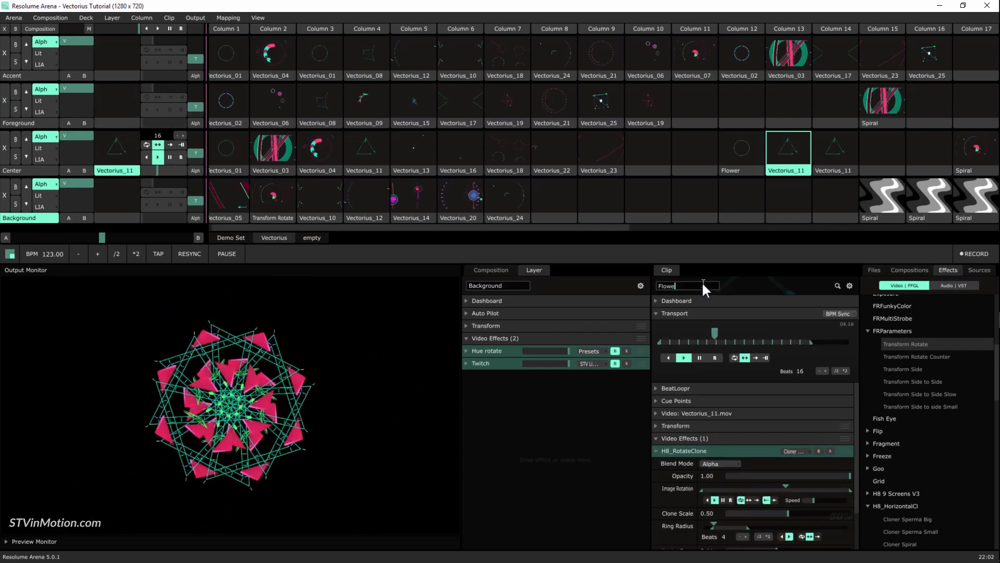
text(r Bounce)
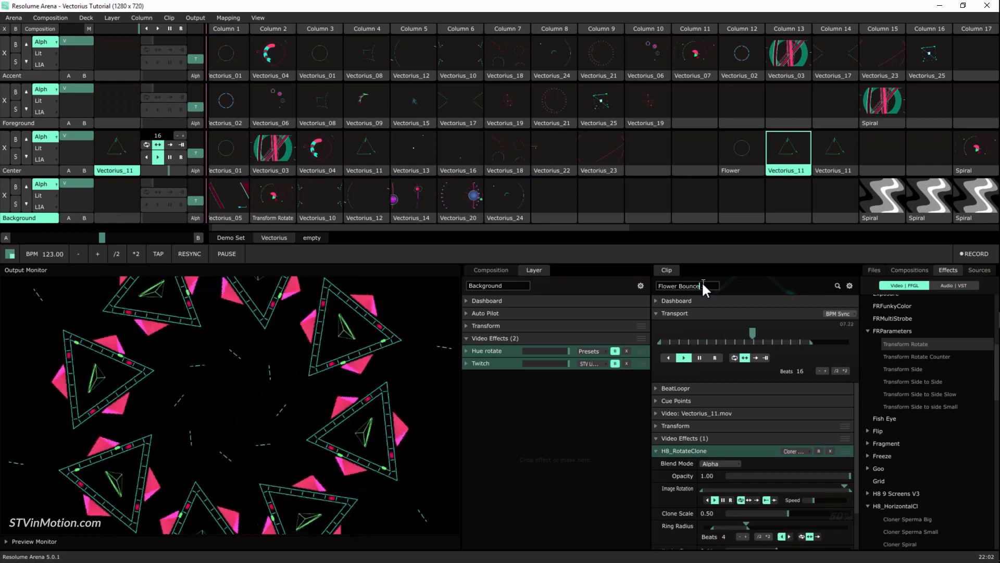
key(Return)
Step: Rename the Vectorius_11 clip in Center column 14 as Spiral
click(836, 167)
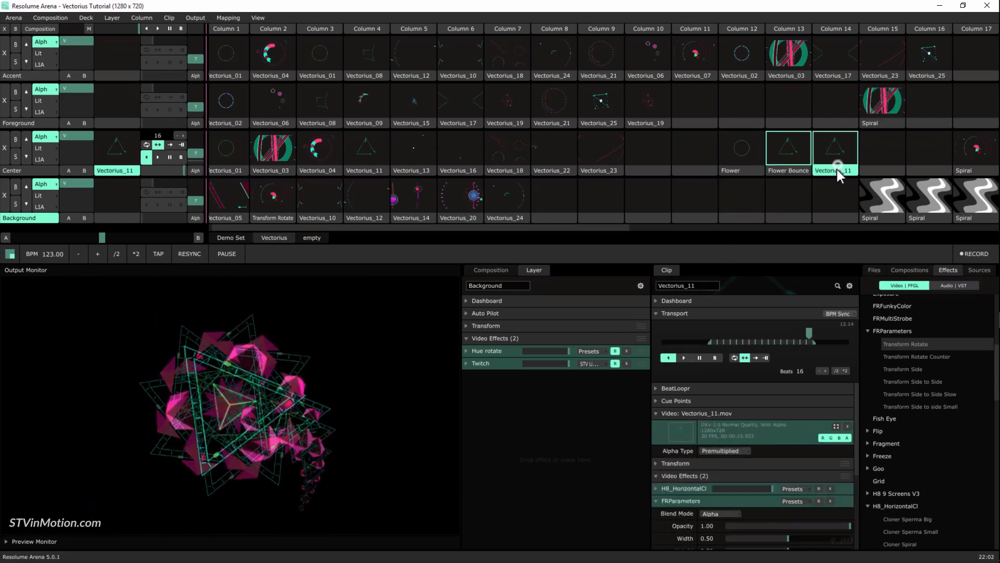
double_click(705, 285)
text(Spiral)
key(Return)
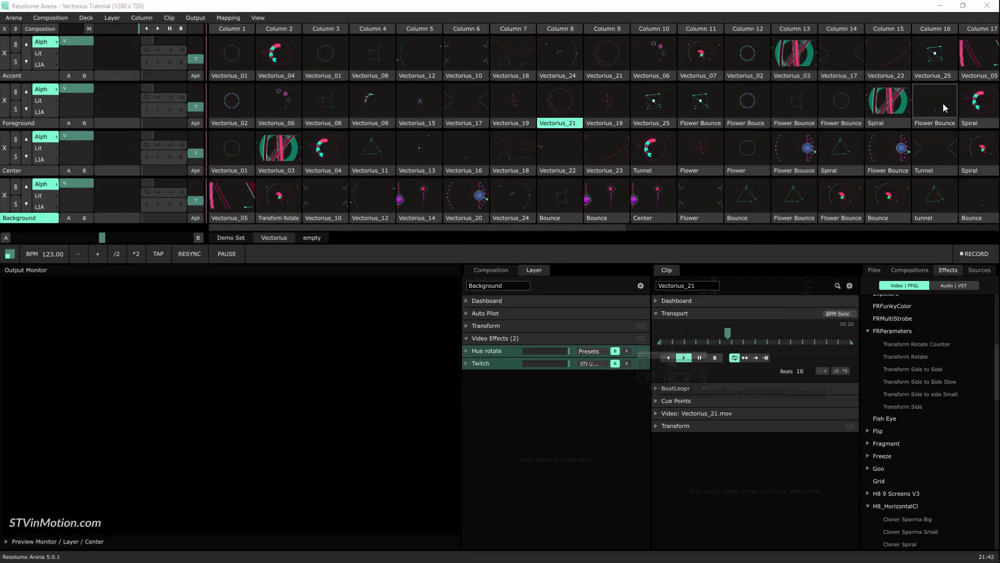
Step: Play Background Vectorius_14, switch to its column 10 Center variation, and layer the Tunnel and Vectorius_25 clips from column 10 over it
click(422, 205)
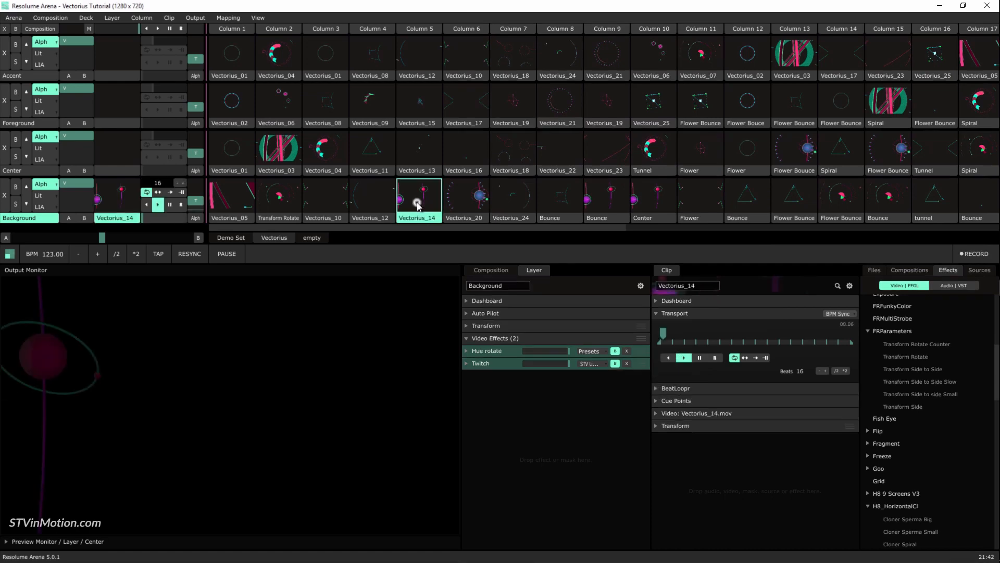
click(643, 200)
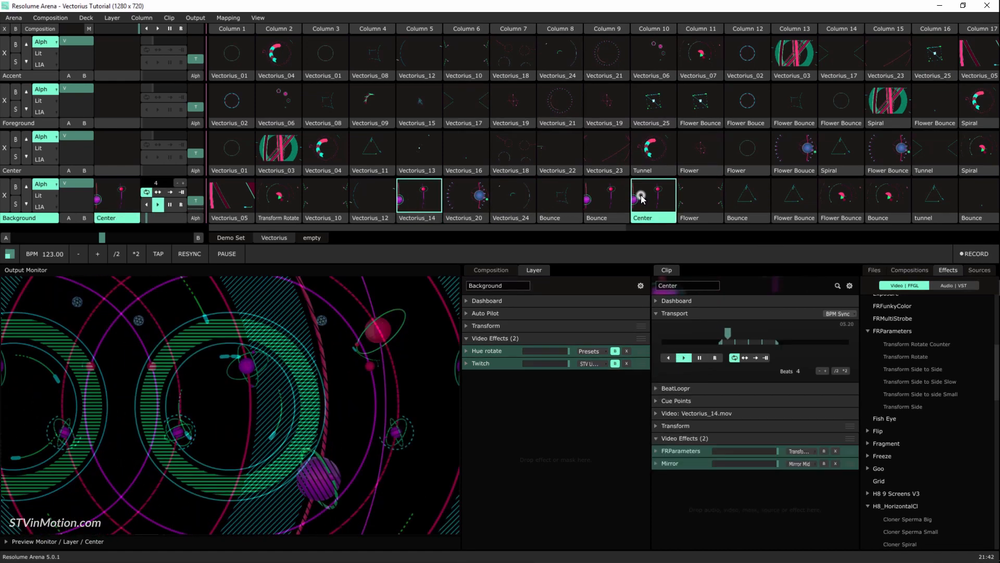
click(649, 155)
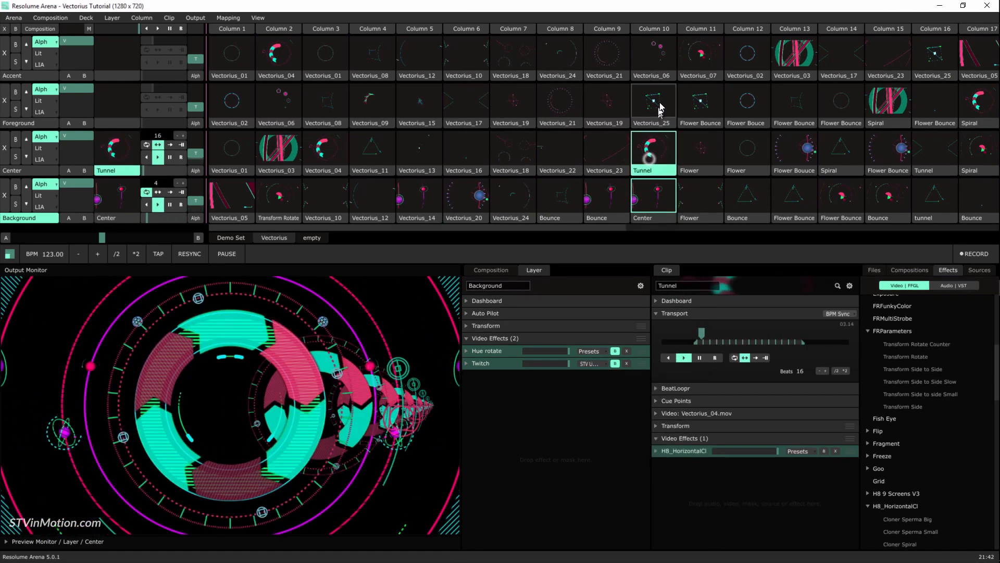
click(660, 99)
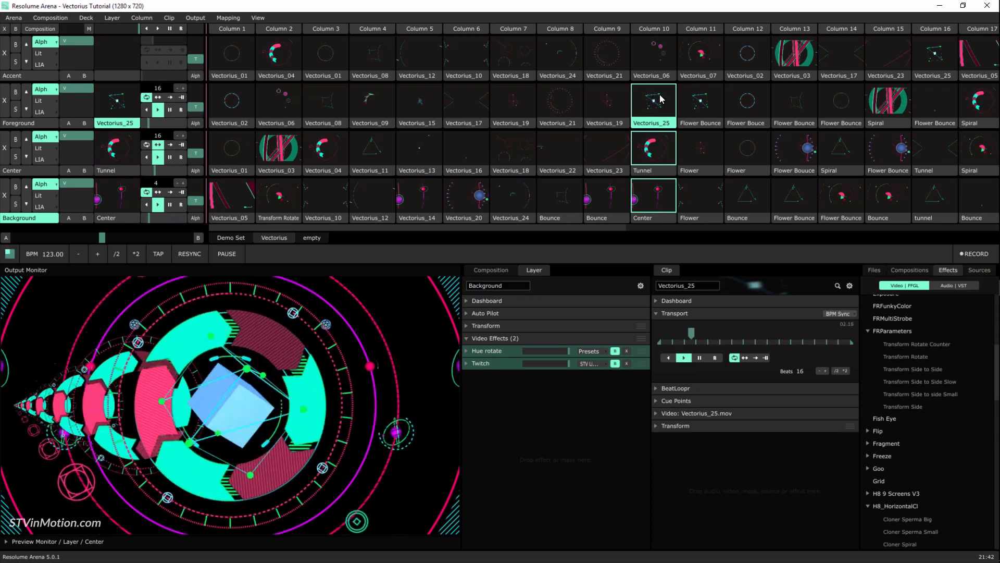
Step: View the Tunnel clip, play Background column 9 Bounce with Center Vectorius_23 over it, and inspect the Bounce clip's effects
click(653, 148)
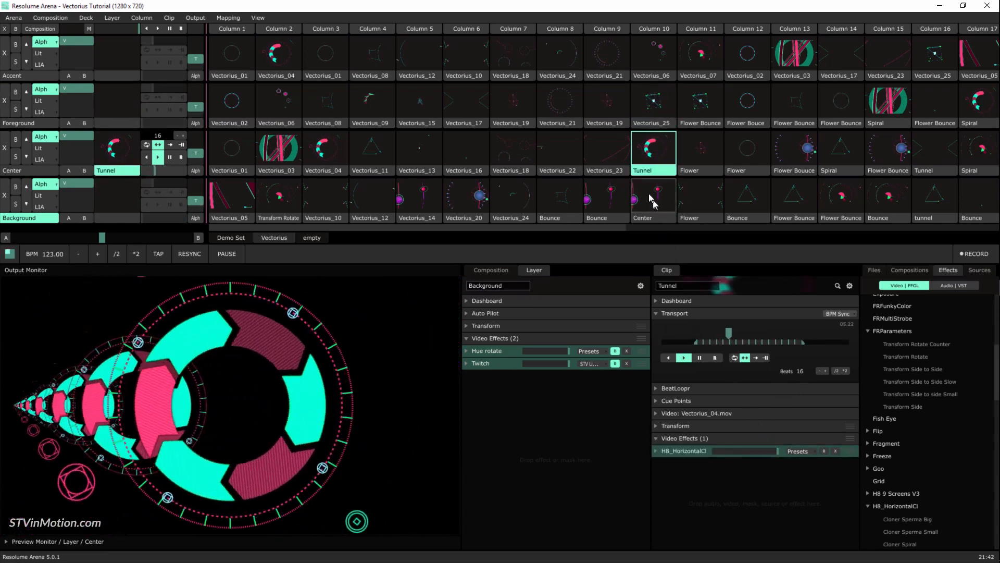
click(615, 198)
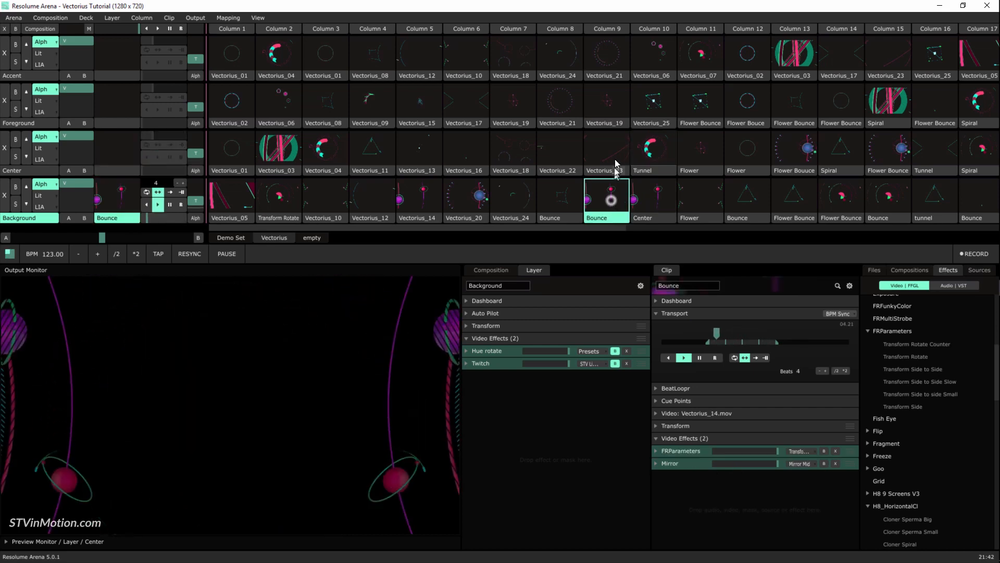
click(616, 155)
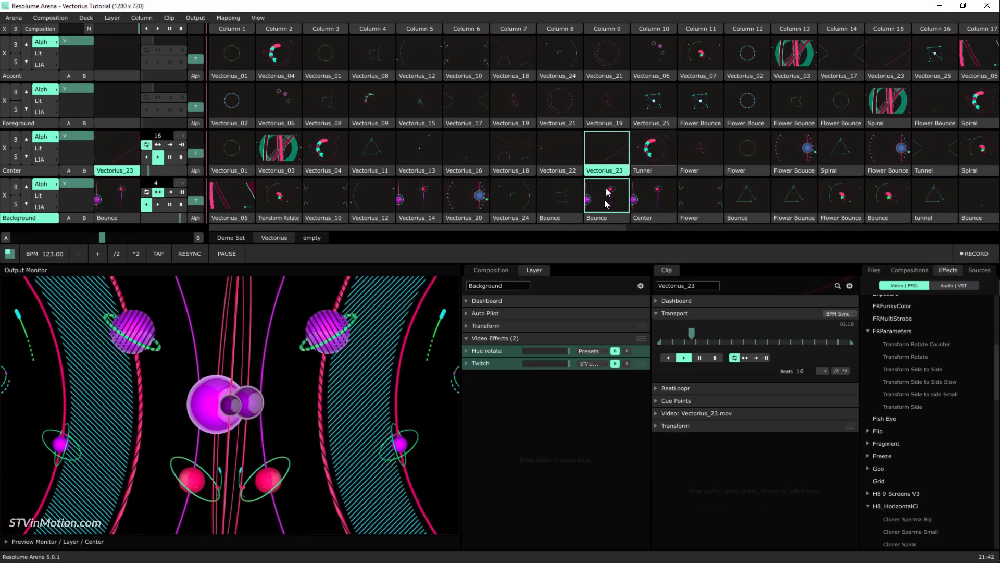
click(606, 220)
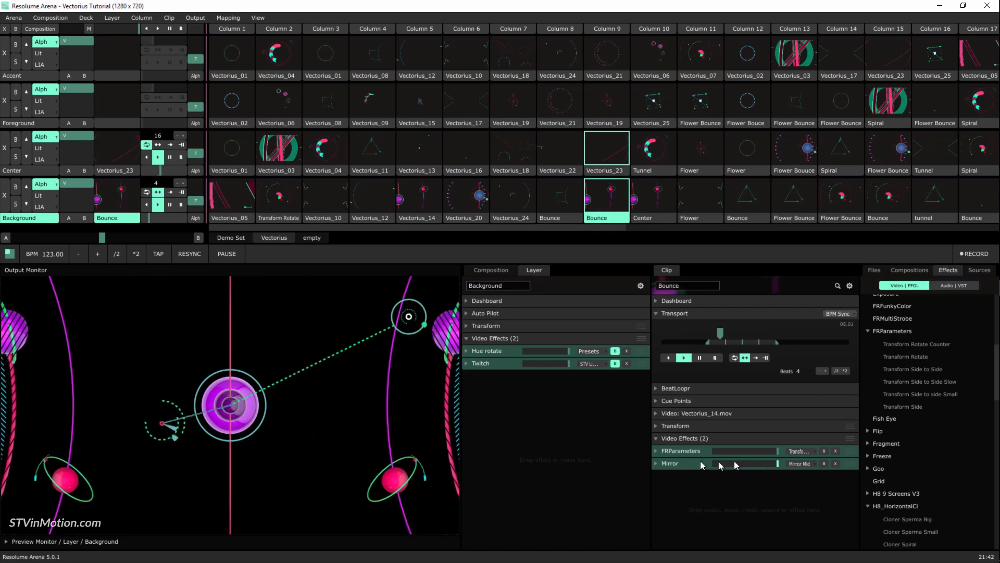
Step: Compare the plain Background Vectorius_10 clip with its column 11 Flower variation, checking the H8_RotateClone effect through its bypass
click(325, 203)
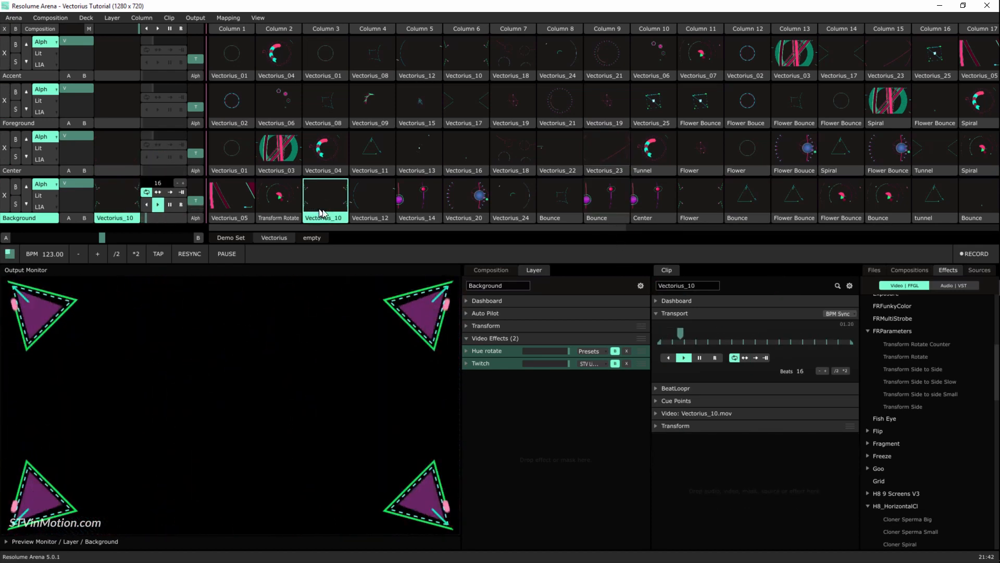
click(704, 208)
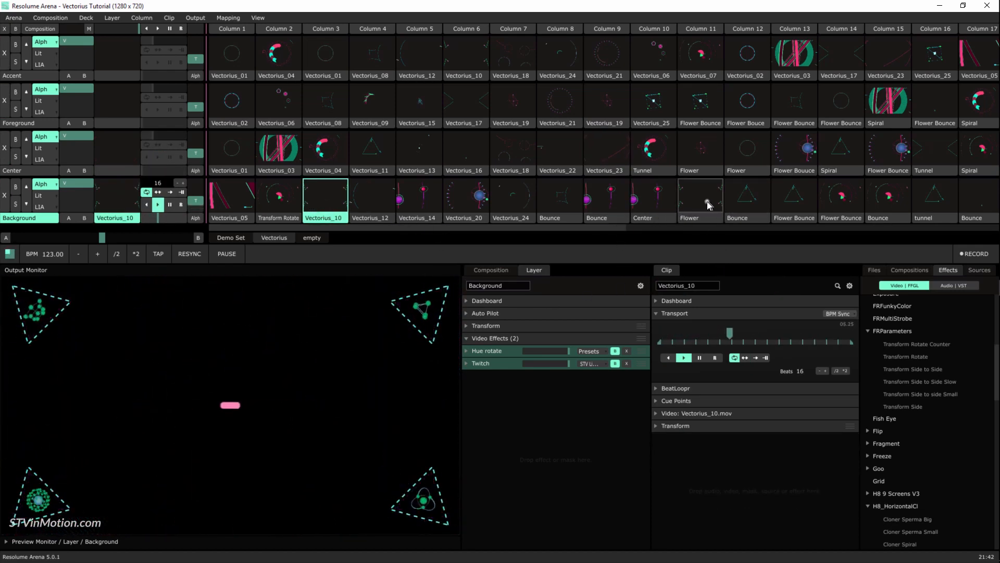
click(824, 452)
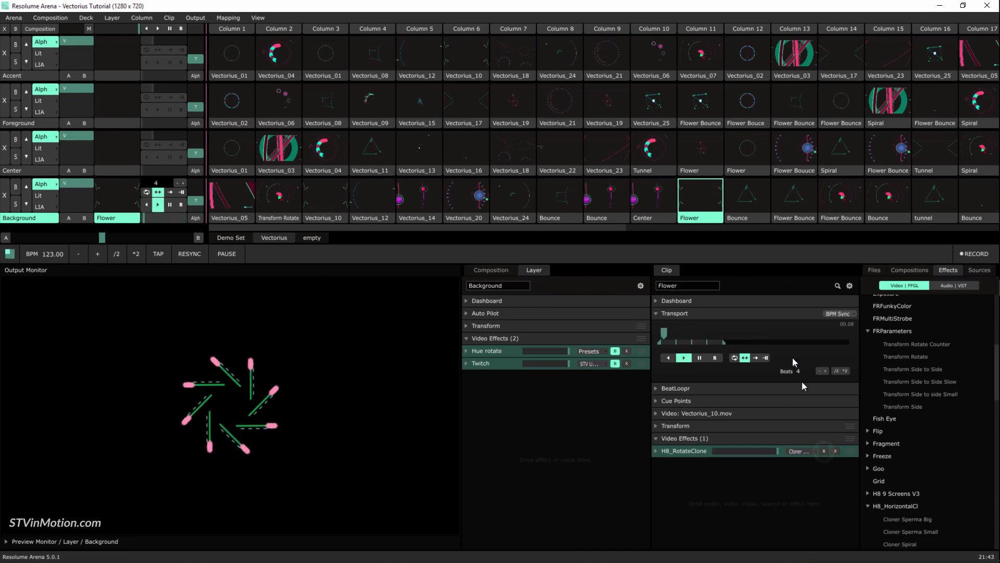
Step: Play the column 11 Flower clip in Center and Flower Bounce clip in Foreground, checking each with its H8_RotateClone effect bypassed and restored
click(700, 156)
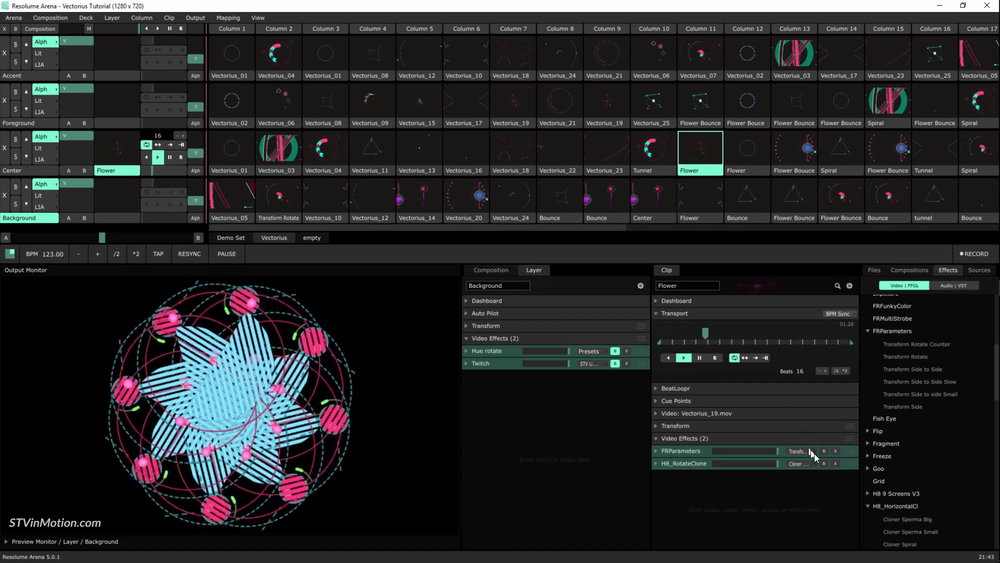
click(825, 463)
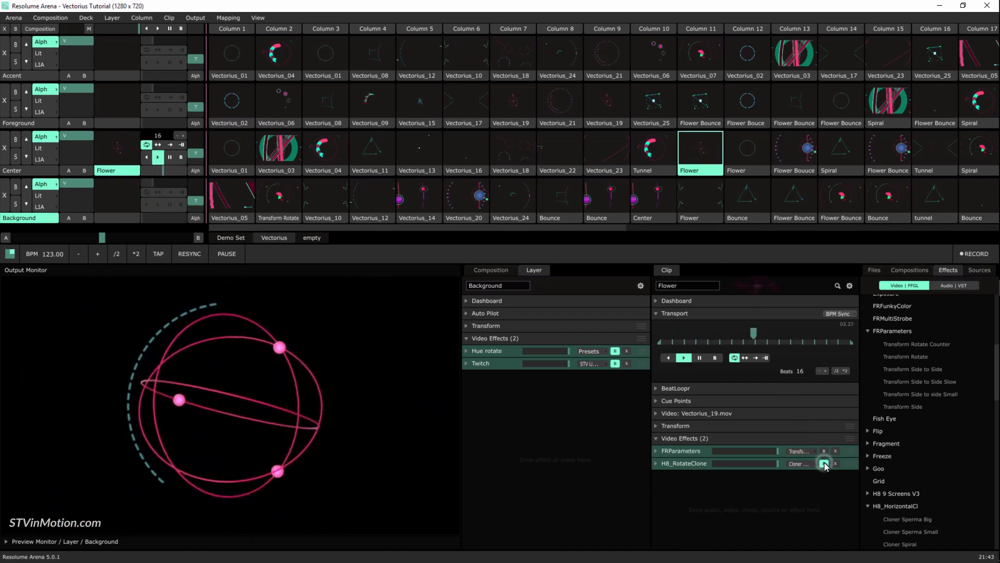
click(824, 463)
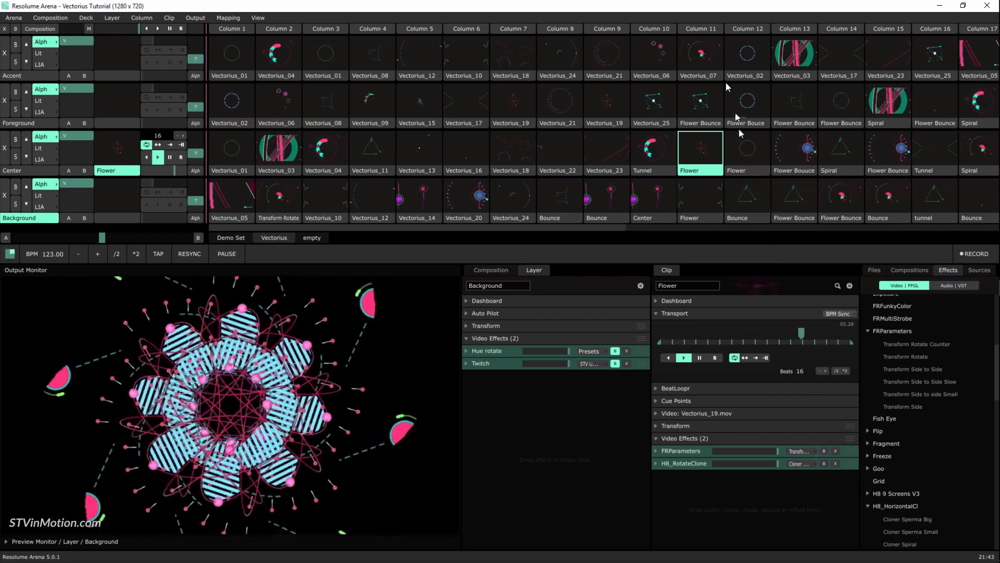
click(701, 104)
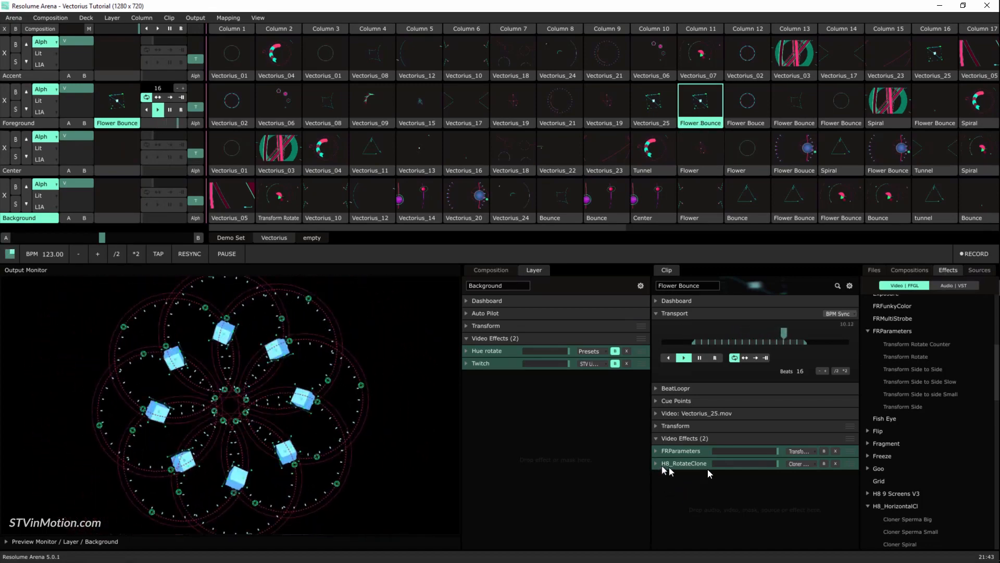
click(823, 464)
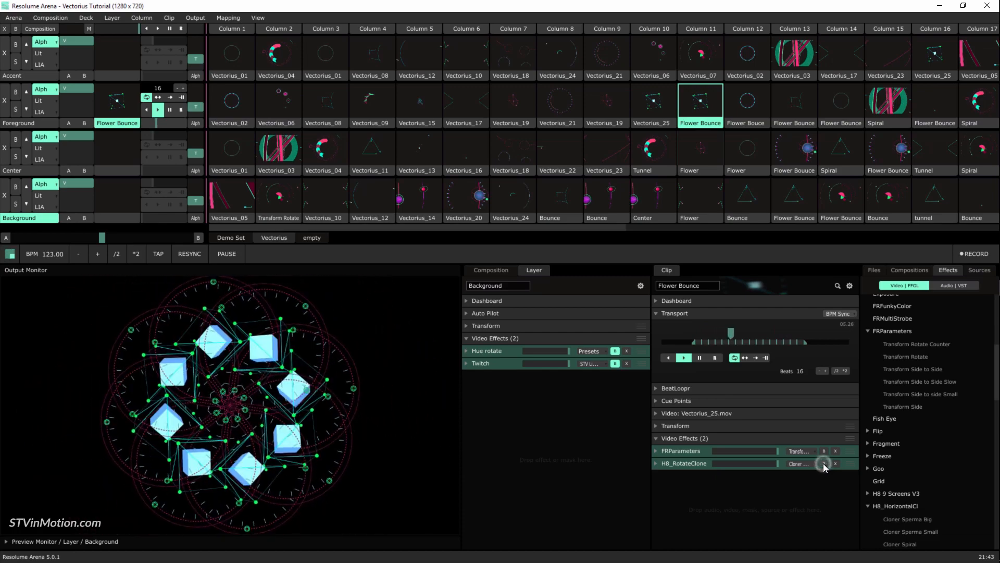
Step: Play the Foreground flower variations in columns 12 and 13, and add the Background column 12 Bounce clip behind them
click(749, 103)
click(786, 103)
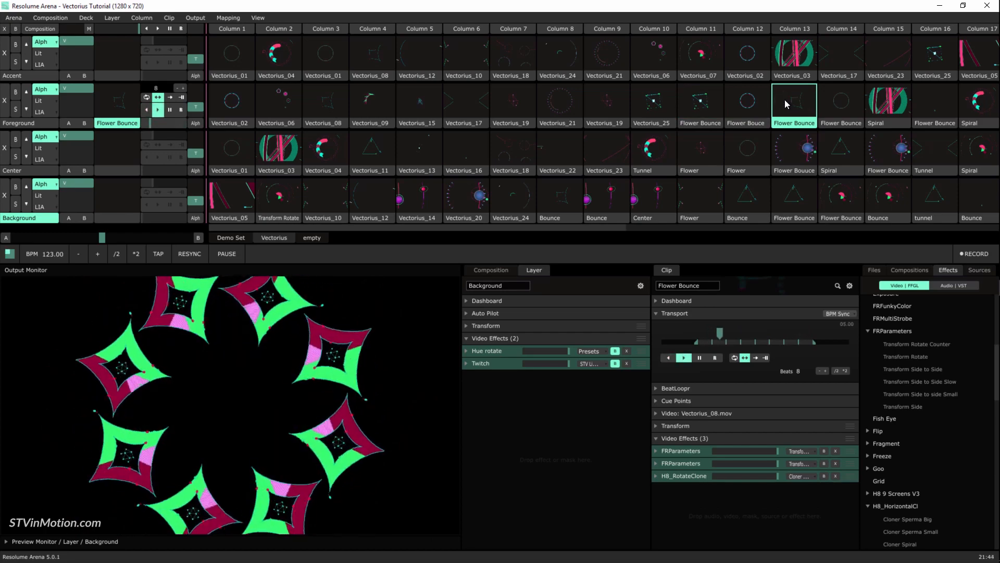
click(743, 202)
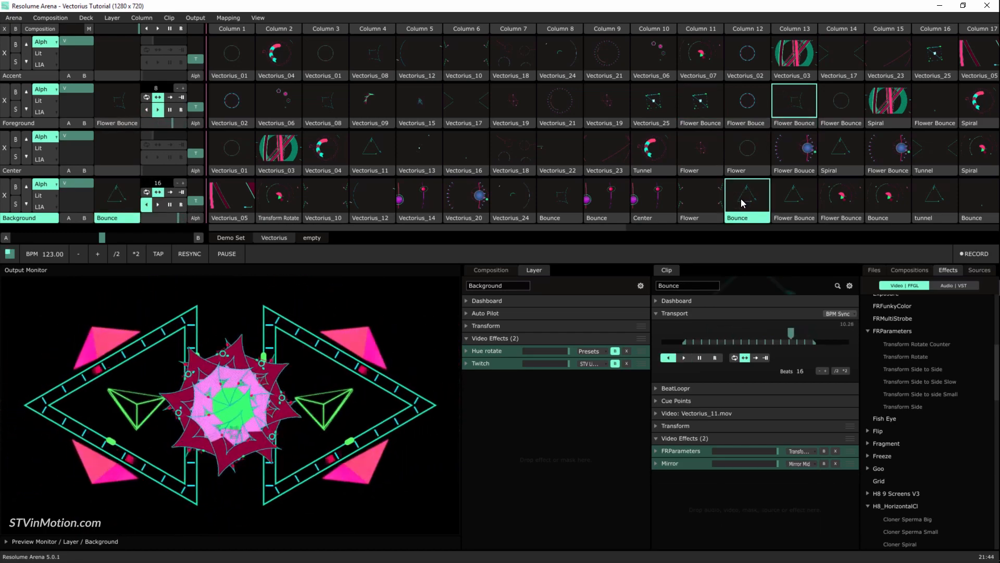
Step: Play Accent Vectorius_17, switch the Background to the column 16 tunnel clip, and layer Accent Vectorius_25, Accent Vectorius_05 and Foreground Vectorius_21 over it
click(834, 65)
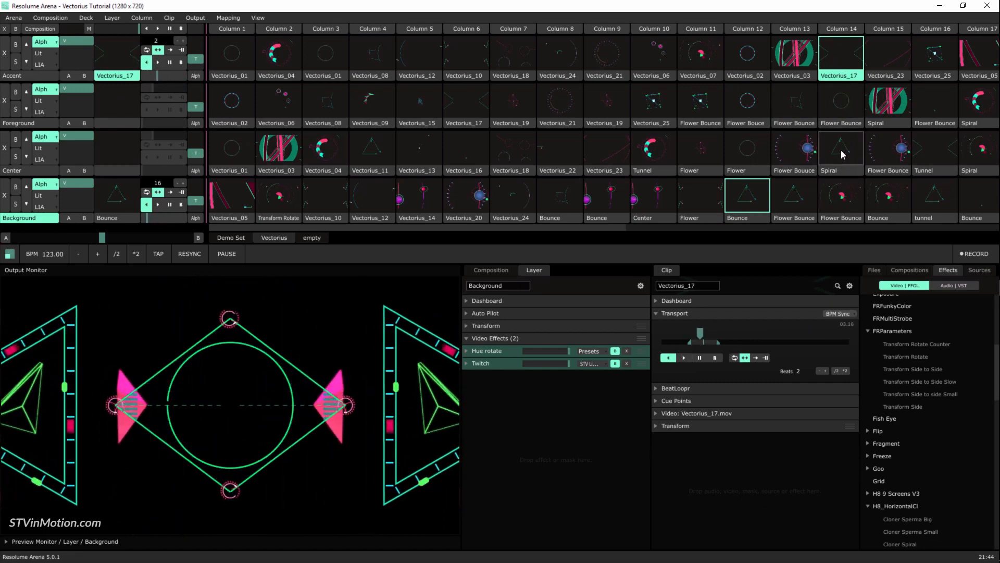
click(926, 197)
click(935, 48)
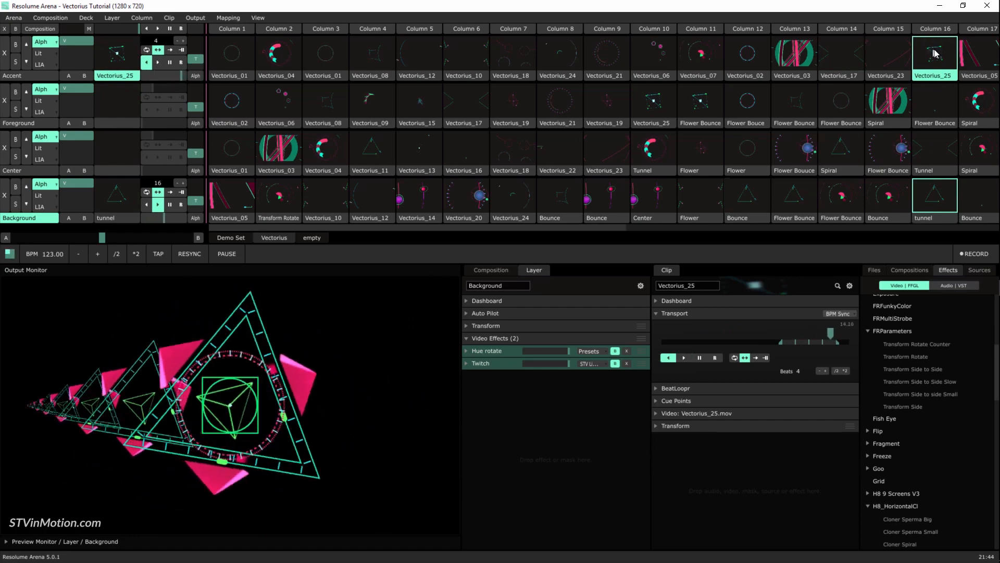
click(976, 54)
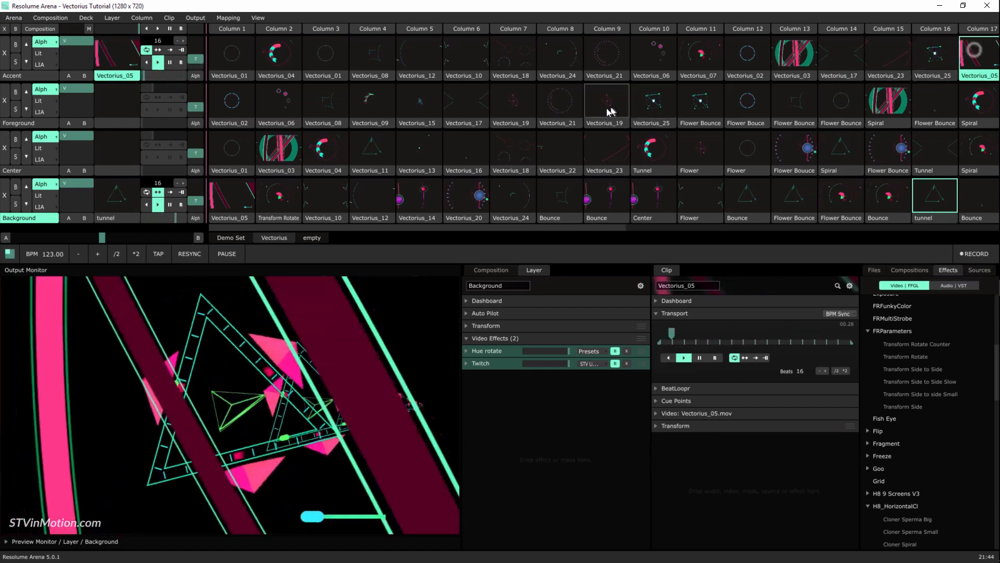
click(564, 105)
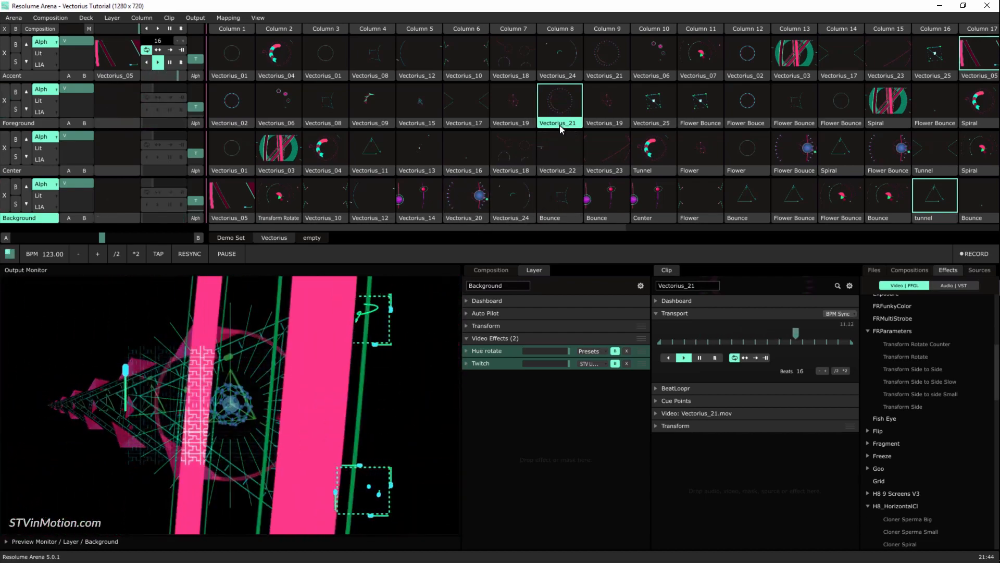
Step: Play Center Vectorius_01 with the Background column 10 Center clip and Foreground Vectorius_25 in column 10
click(232, 155)
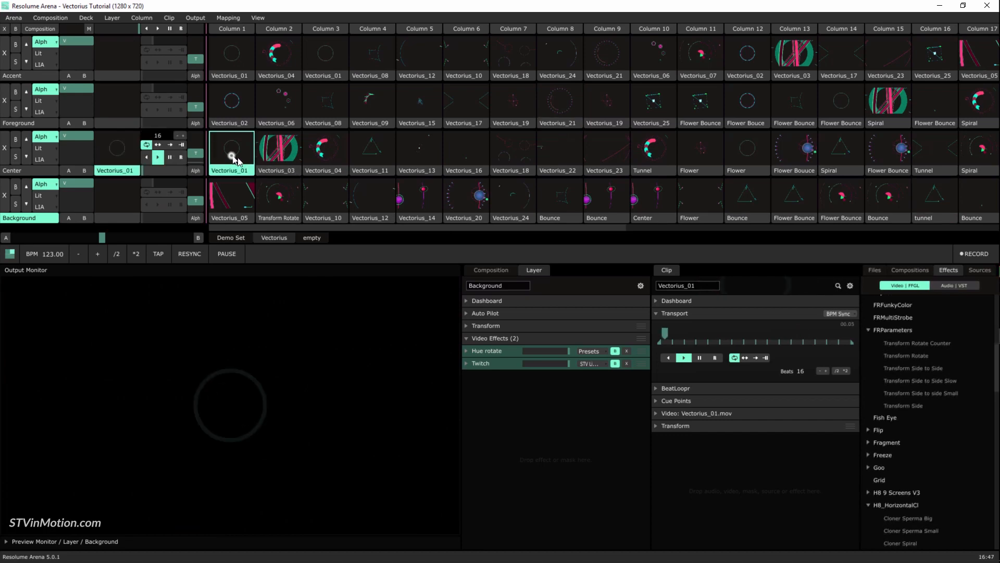
click(646, 197)
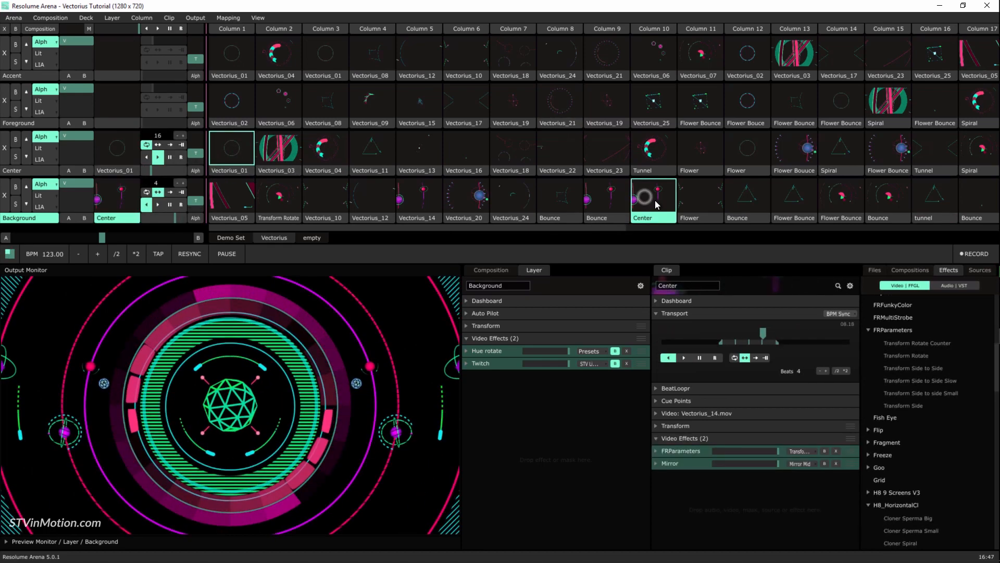
click(652, 108)
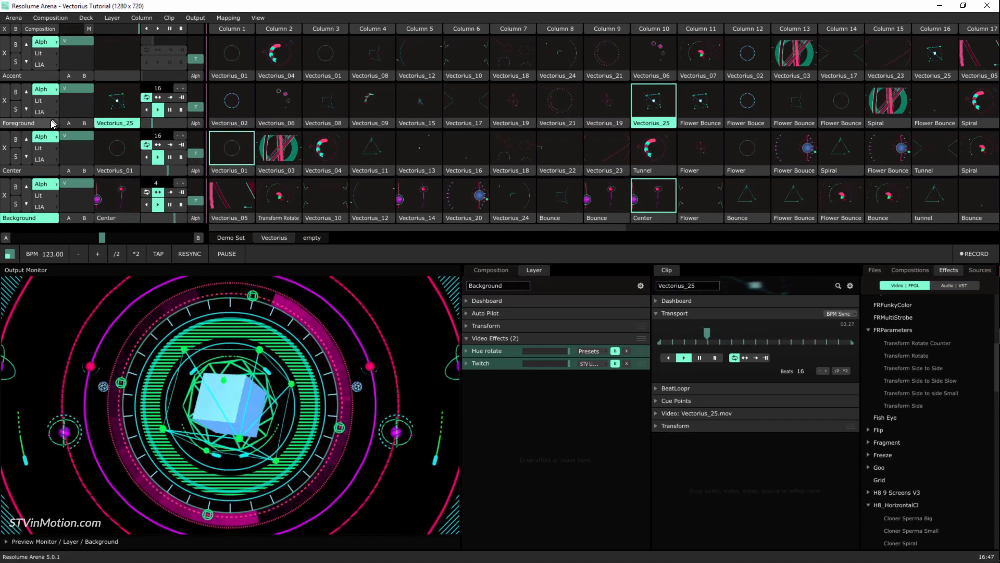
Step: Set the Foreground layer's Hue Rotate to 0.33 and open the Background layer's Hue rotate effect settings
click(53, 123)
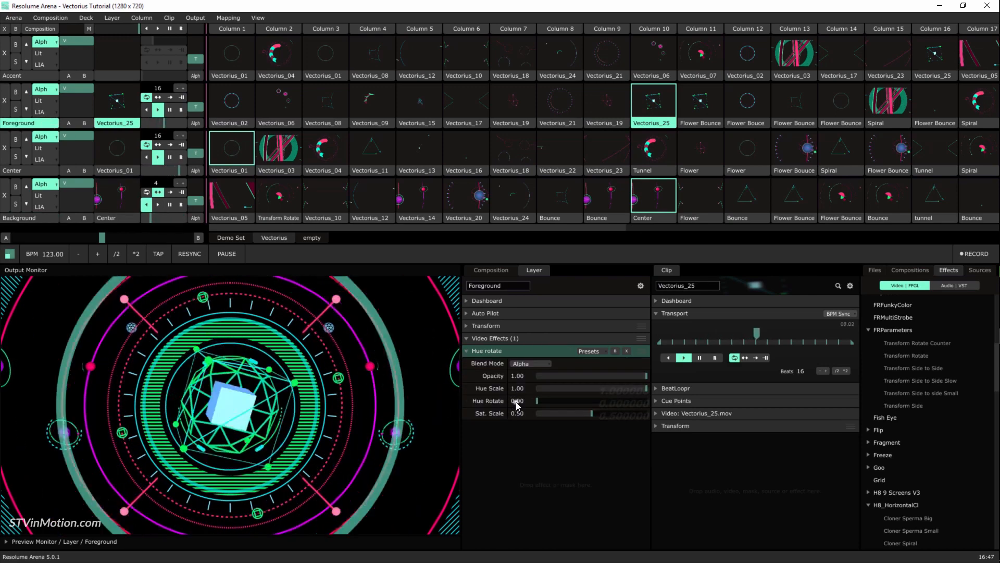
drag(517, 406, 517, 406)
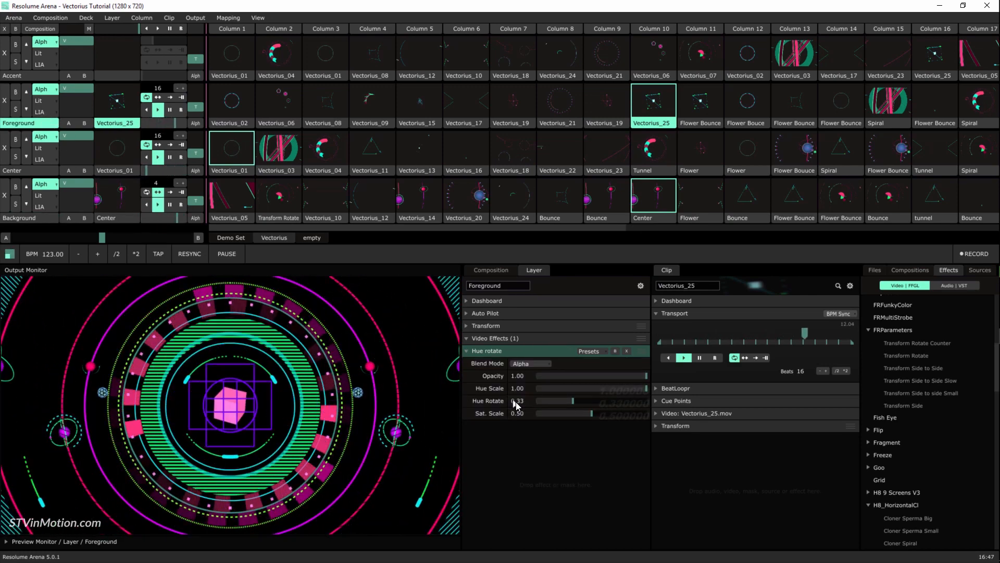
click(41, 219)
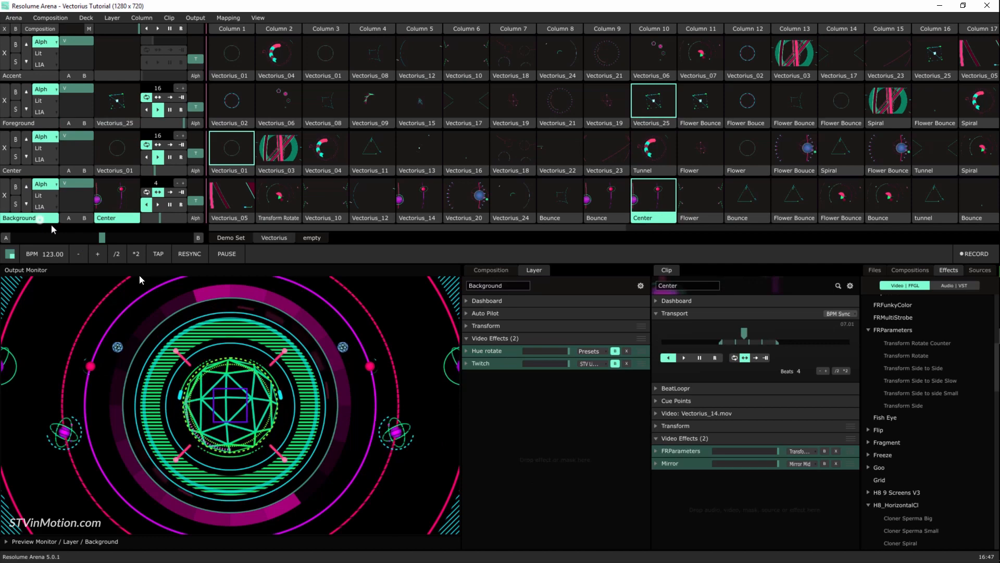
click(467, 352)
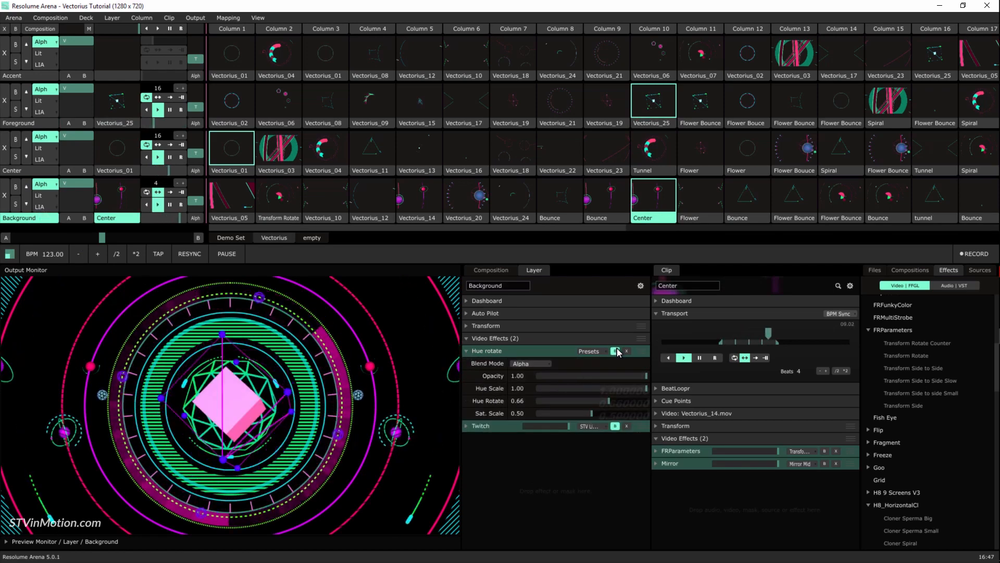
Step: Shift the composition's Hue Rotate to about 0.64, and animate the parameter with Timeline playback
click(485, 271)
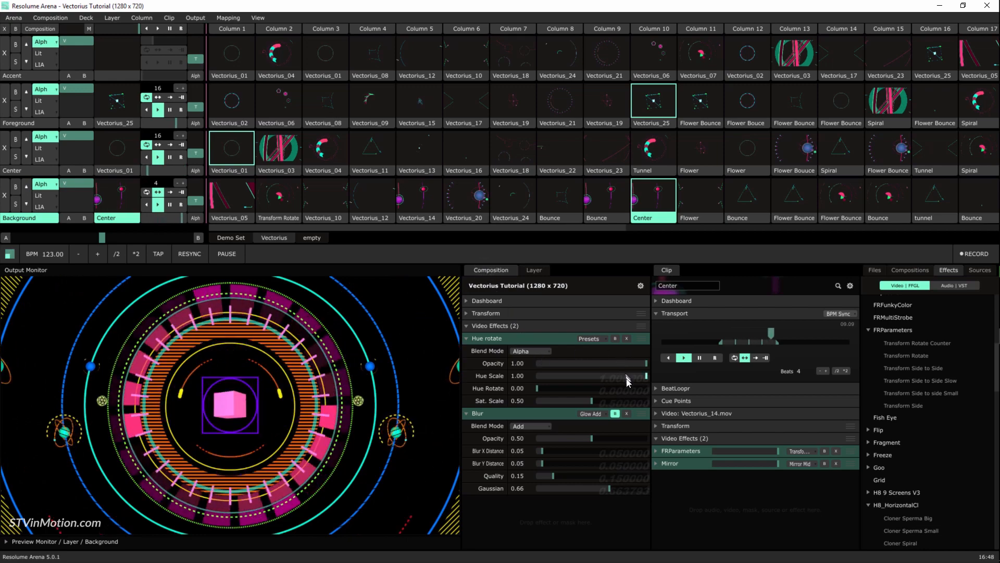
drag(645, 377, 606, 391)
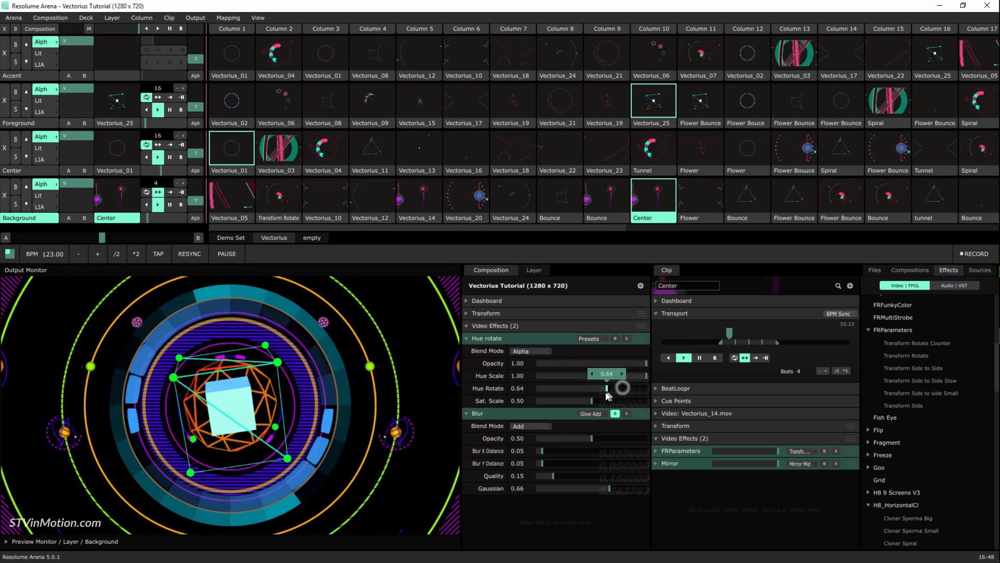
click(467, 389)
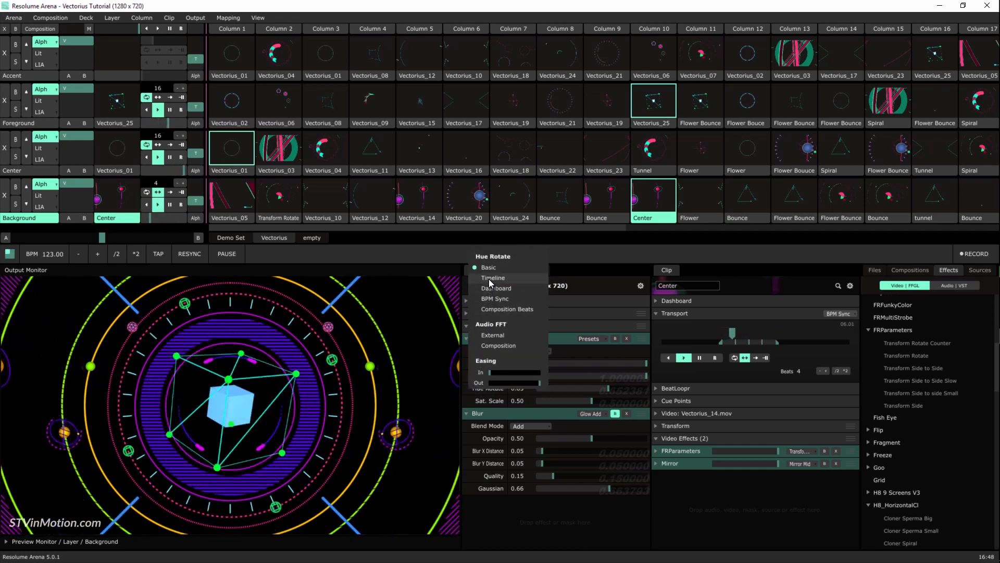
click(490, 328)
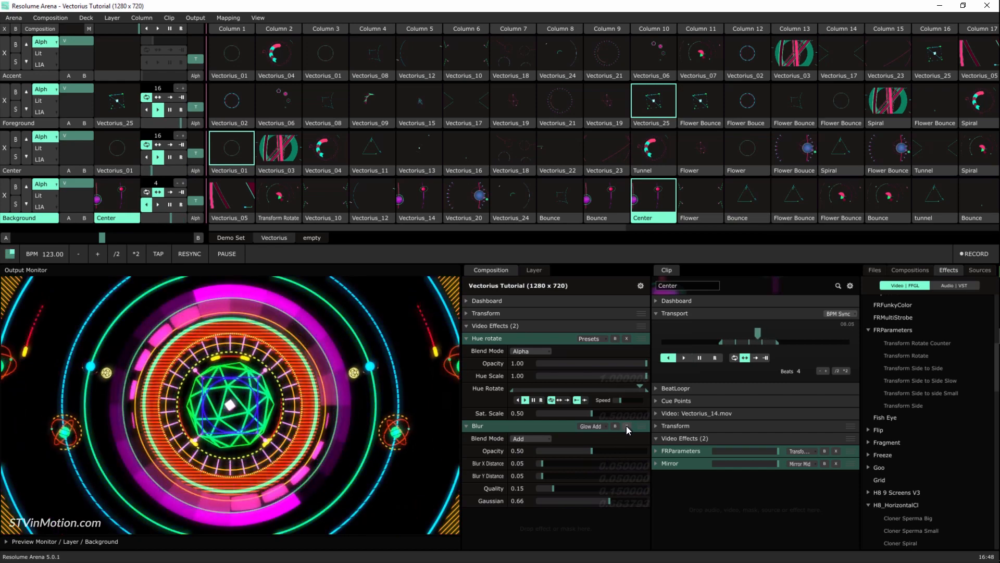
Step: Remove the composition's Glow Add blur and add a fresh Blur effect to the composition
click(626, 426)
scroll(935, 421, up, 3)
scroll(935, 415, up, 2)
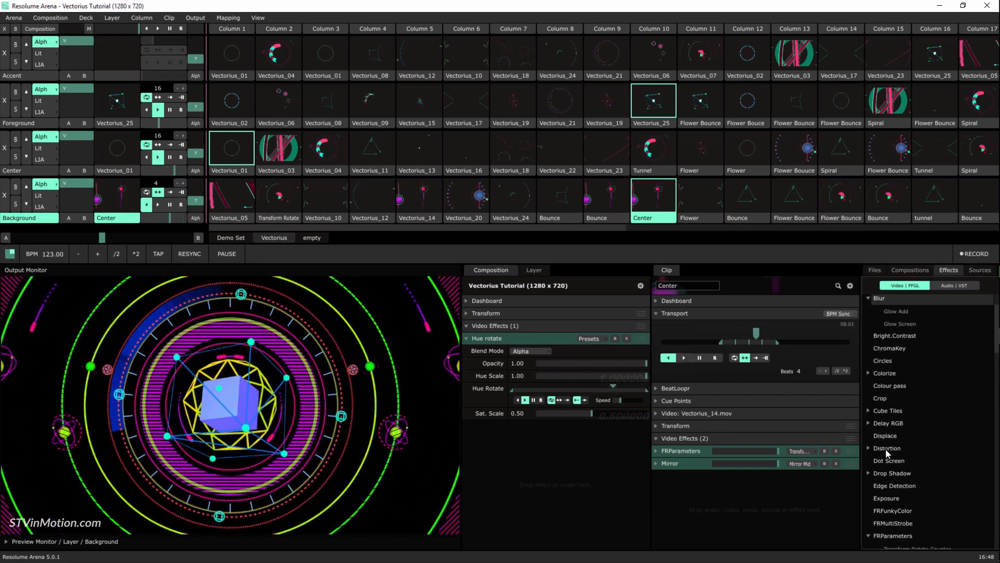
scroll(889, 364, up, 2)
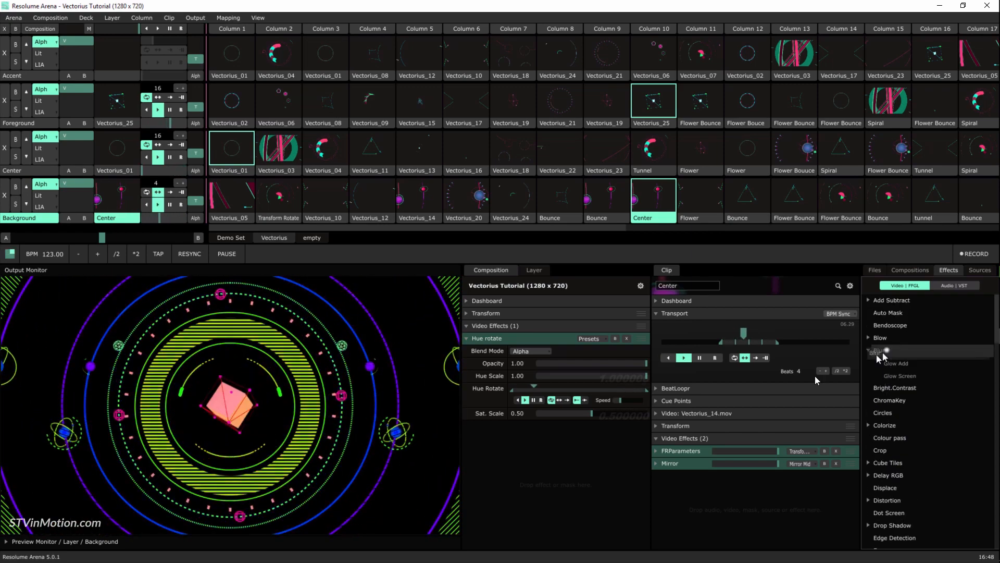
drag(882, 356, 519, 477)
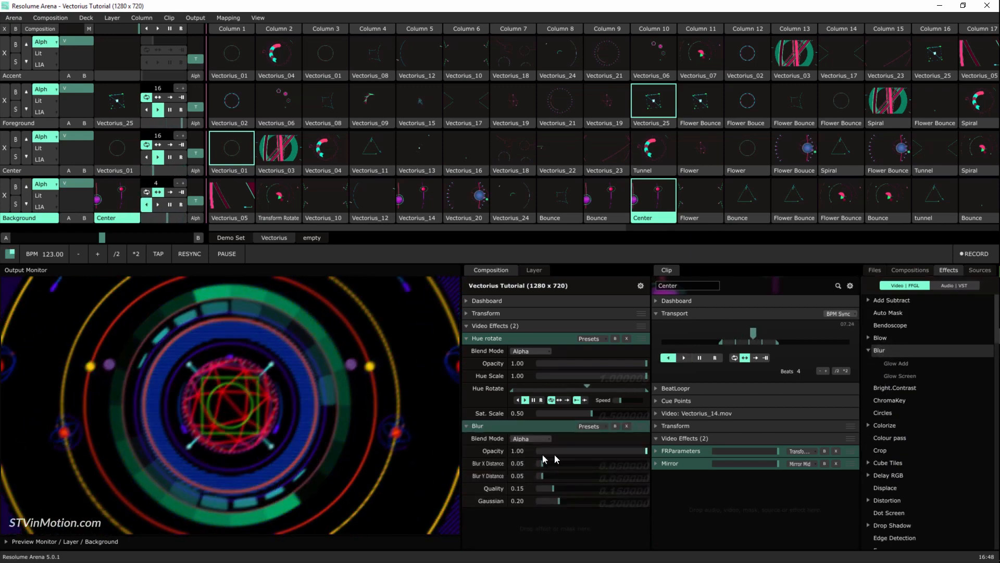
Step: Set the composition Blur's Opacity to 0.50 and Gaussian to 0.65, and try the Add and Screen blend modes
drag(642, 455, 593, 457)
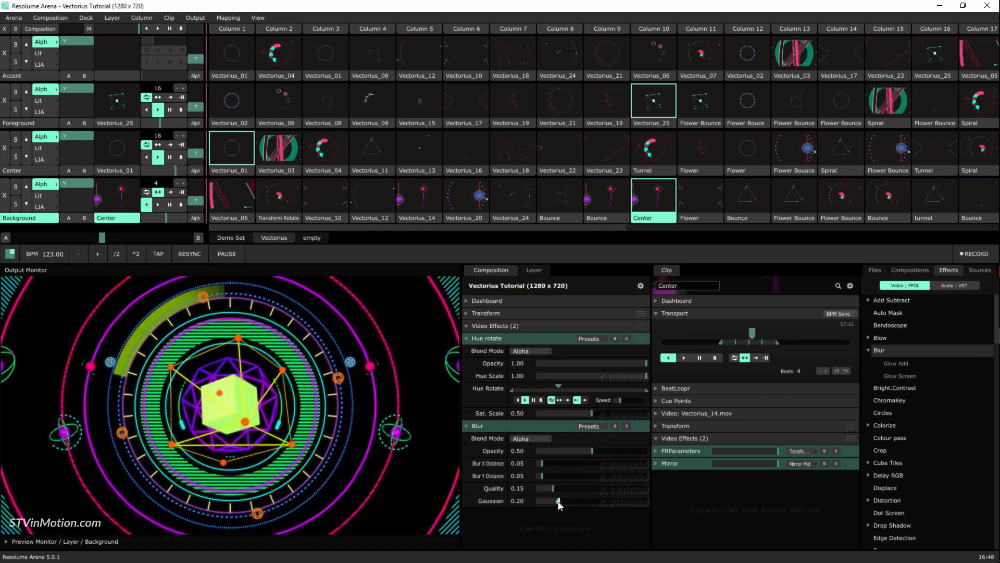
drag(558, 501, 609, 501)
click(529, 439)
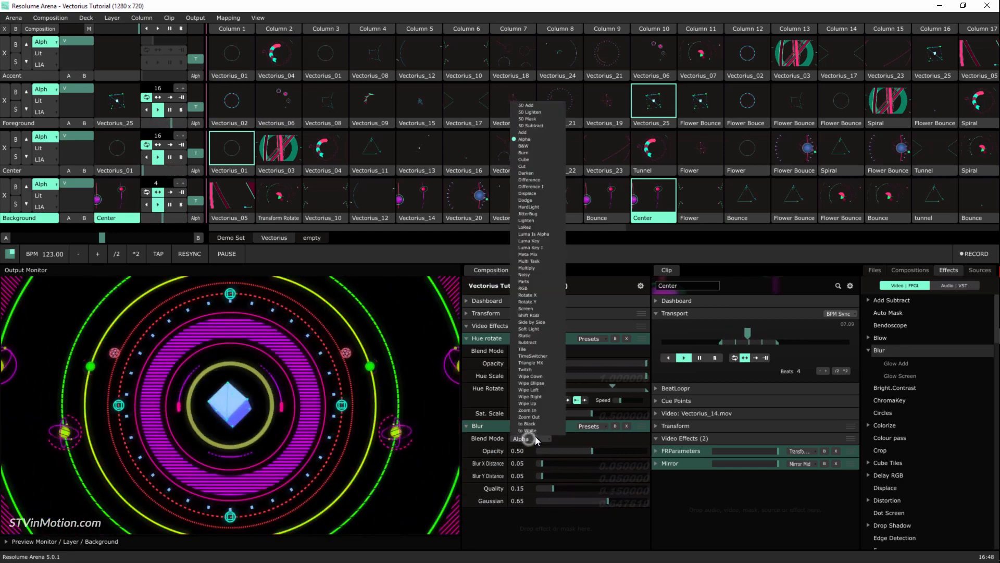
click(523, 132)
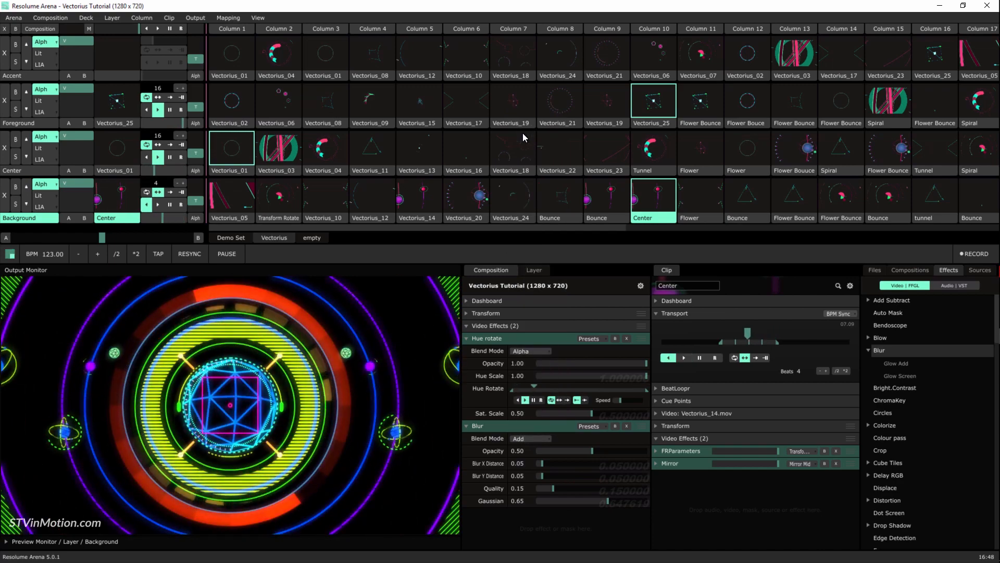
click(552, 438)
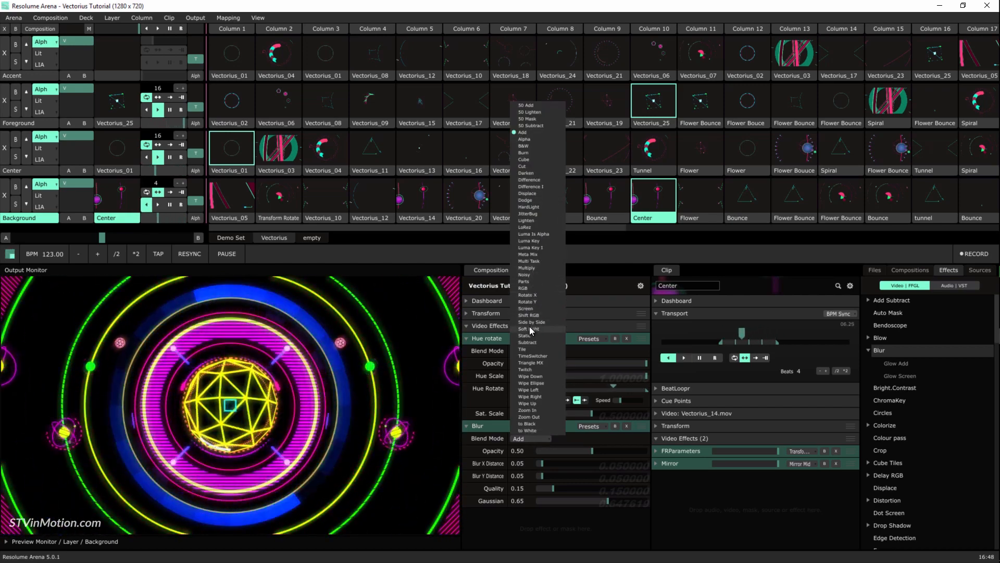
click(532, 309)
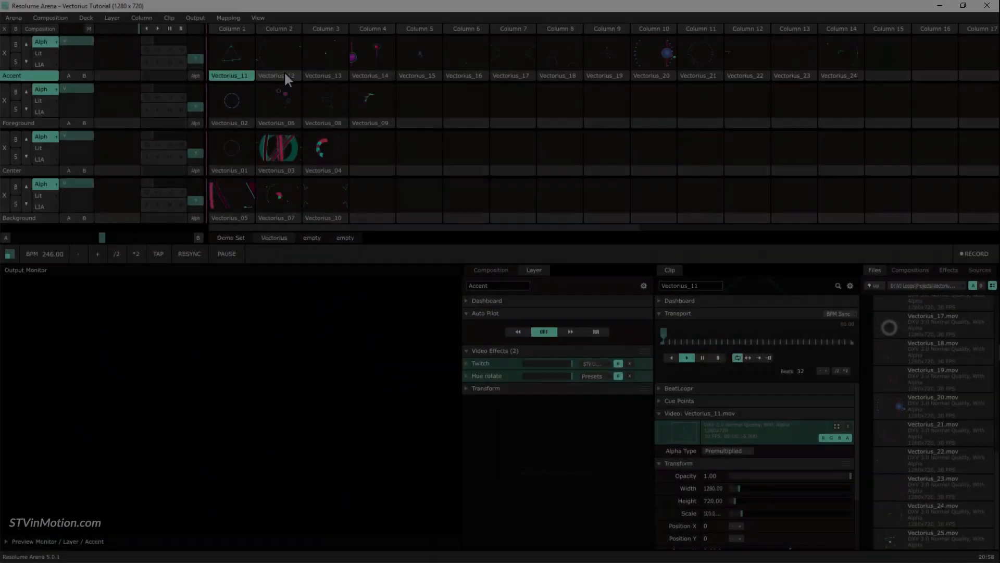
Step: Preview Accent Vectorius_11, and move it to Center column 4 and Vectorius_12 to Background column 4
click(232, 61)
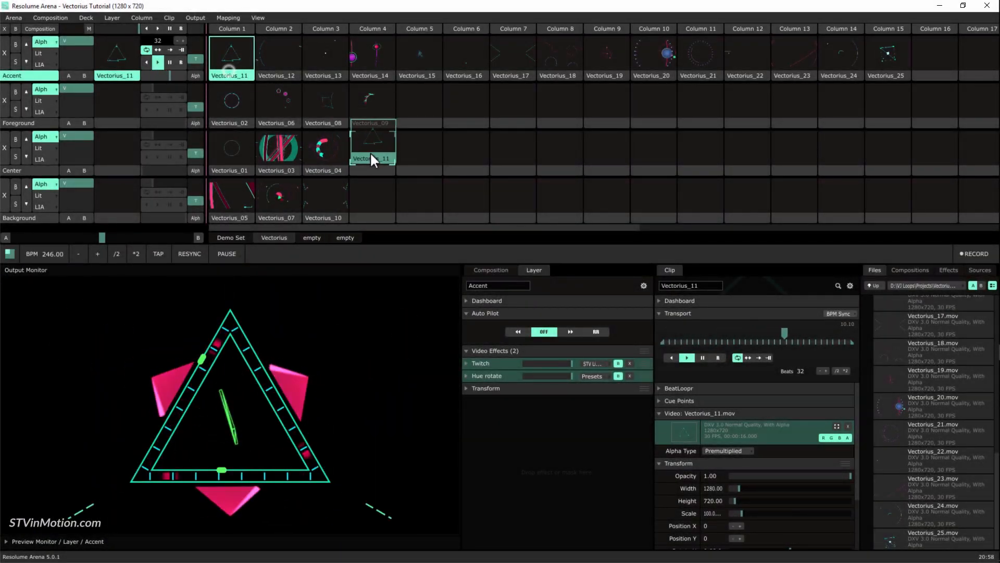
drag(370, 152, 372, 155)
drag(276, 66, 369, 208)
Step: Preview Accent clips Vectorius_13 and Vectorius_14, moving them to column 5 of the Center and Background layers respectively
click(326, 53)
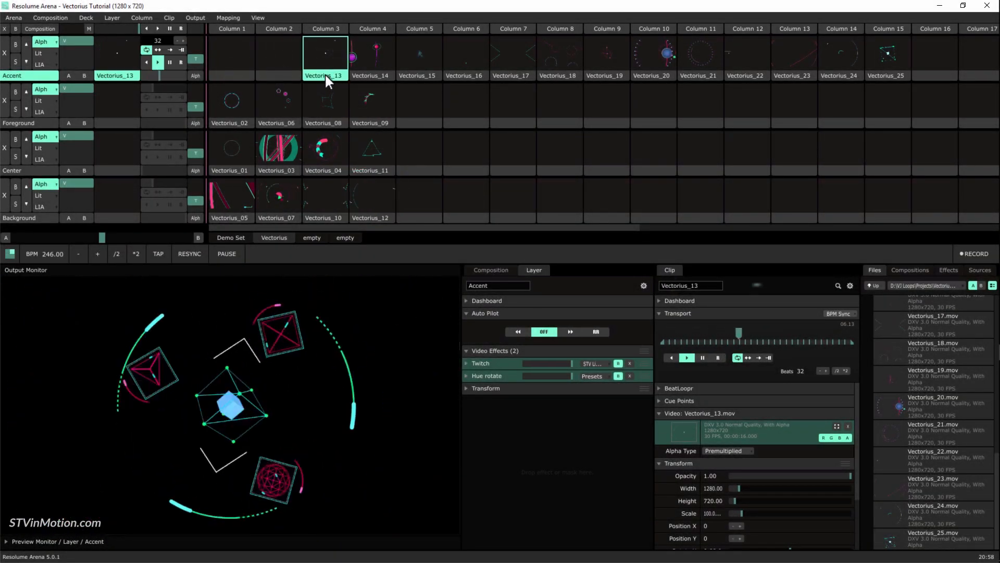
drag(324, 73, 417, 154)
click(370, 57)
drag(368, 73, 419, 211)
Step: Preview Vectorius_15 and Vectorius_16, moving the first to Foreground column 5 and the second to Center column 6
click(420, 73)
drag(415, 73, 420, 107)
click(461, 59)
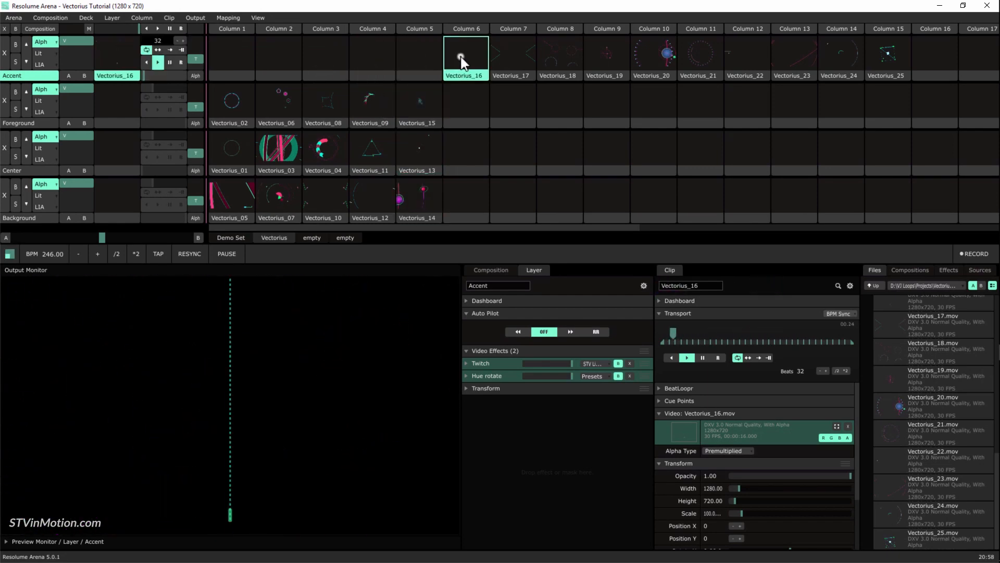
drag(465, 74, 466, 162)
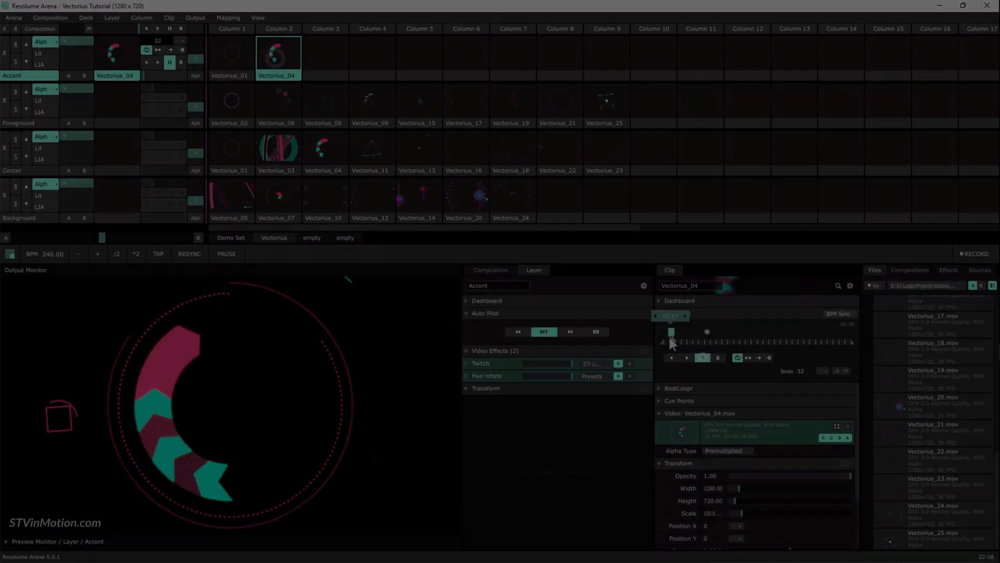
Step: Scrub through the Accent Vectorius_04 clip and play Accent Vectorius_01 in column 3
drag(669, 338, 856, 356)
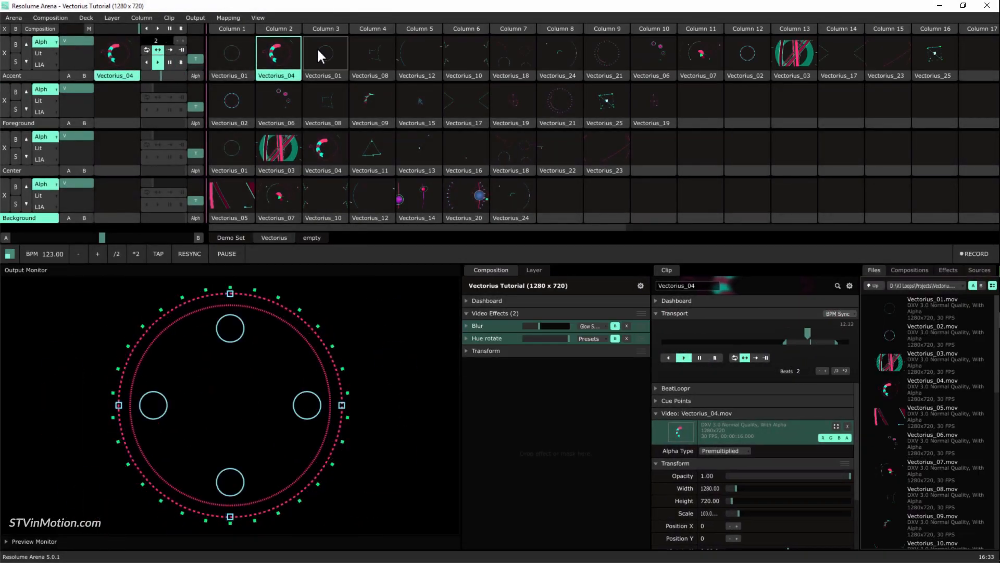
click(317, 48)
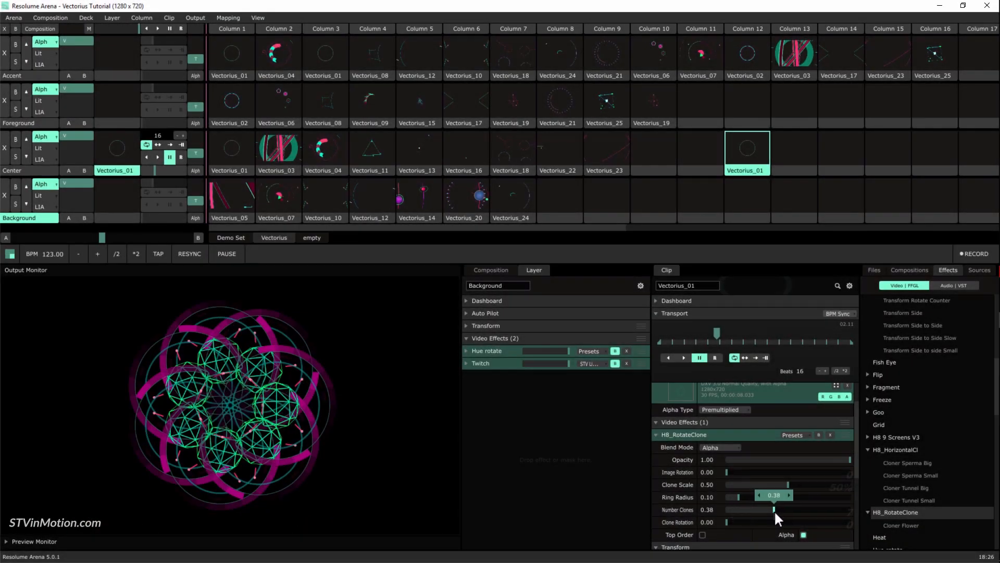
Step: Raise the Number Clones of H8_RotateClone on Center column 12 Vectorius_01 and open the Clone Scale animation options
drag(775, 510, 809, 493)
right_click(656, 484)
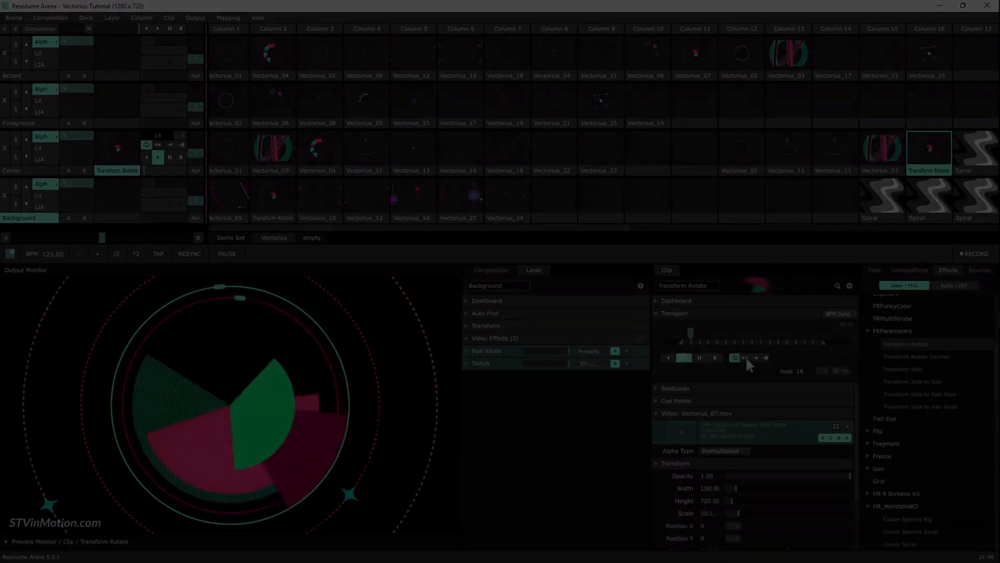
Step: Set the Center column 16 Transform Rotate clip to bounce playback, halve its beats, and move it to column 17
click(746, 357)
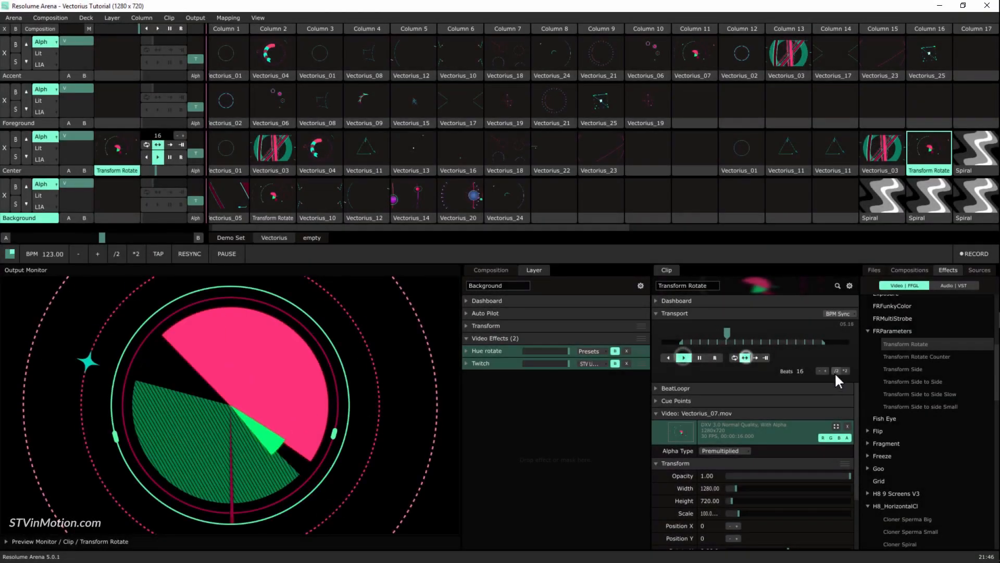
click(837, 372)
drag(928, 170, 974, 158)
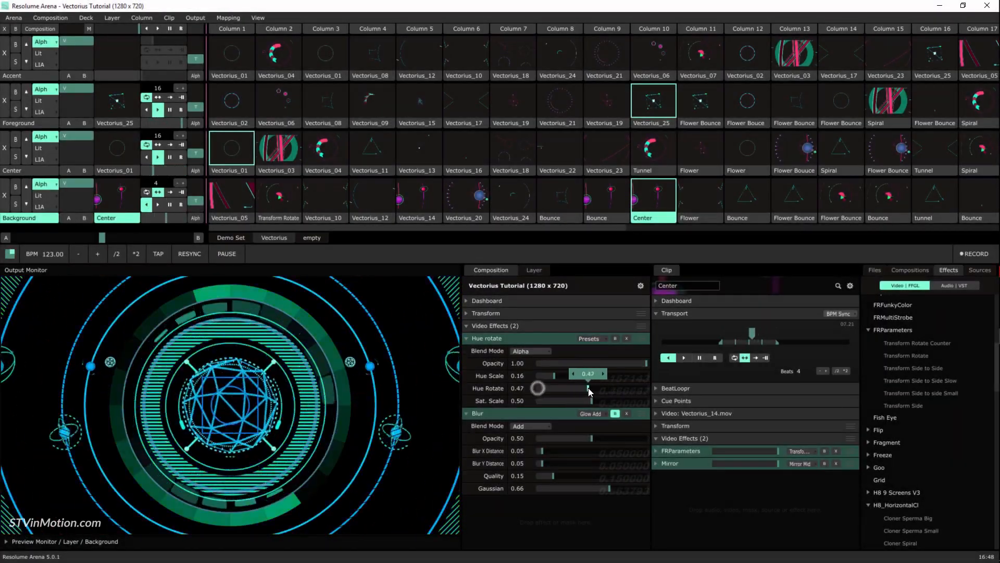
Step: Open the composition Blur's blend mode choices and play the Center column 13 Flower Bounce clip
click(531, 439)
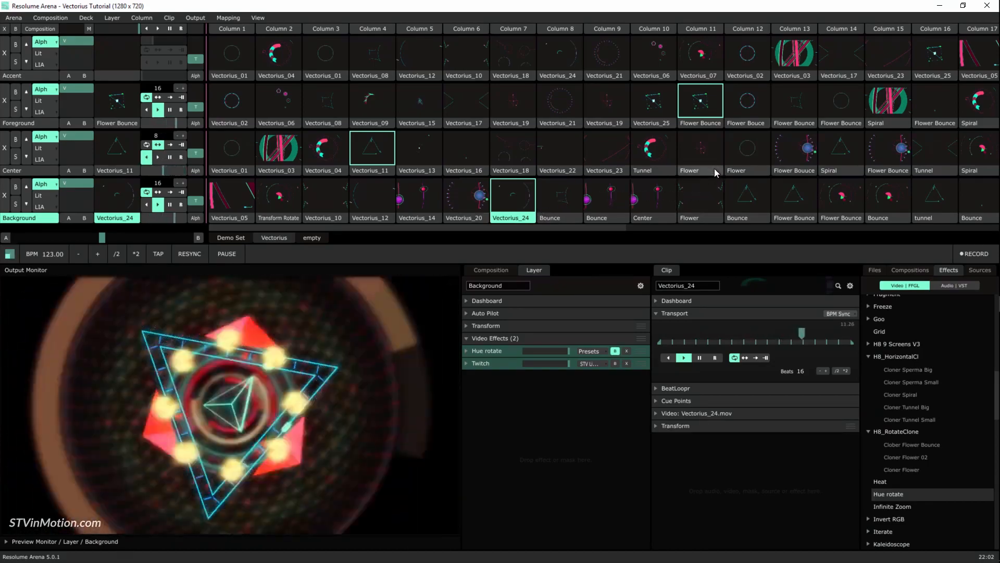
click(785, 152)
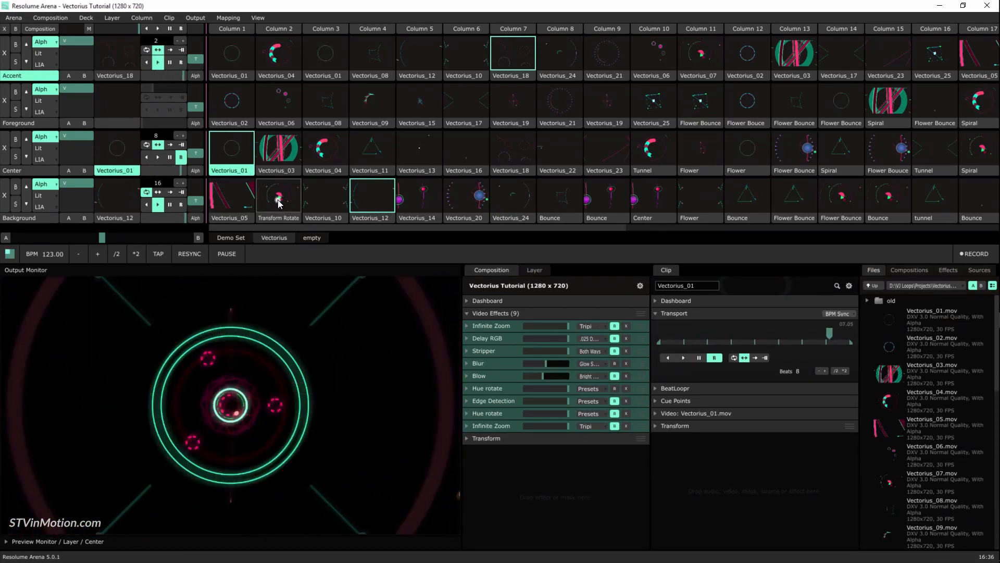
Step: Mix Background Transform Rotate with Center Vectorius_04, switch the Background to Vectorius_12, and add Accent Vectorius_21 in column 9
click(279, 203)
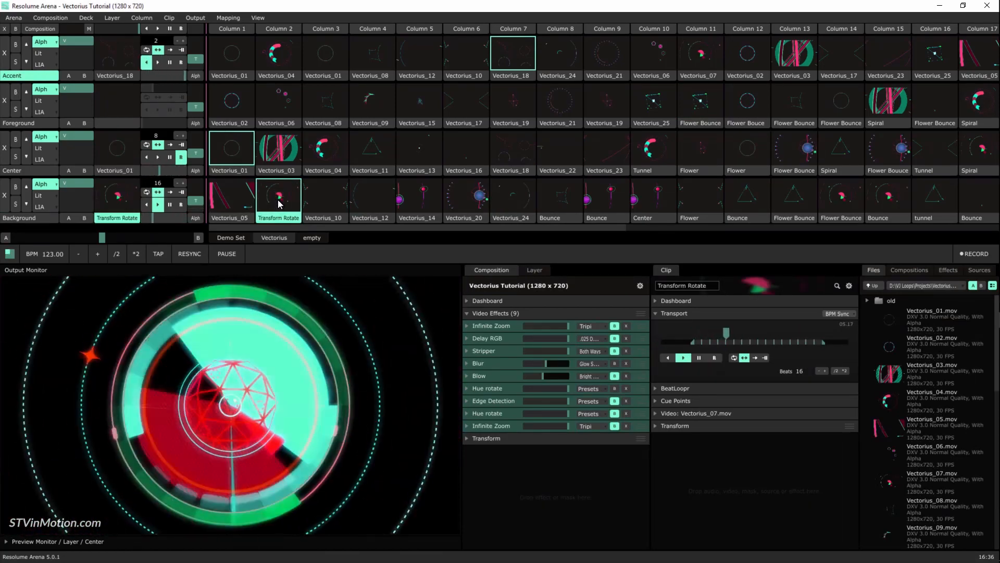
click(319, 153)
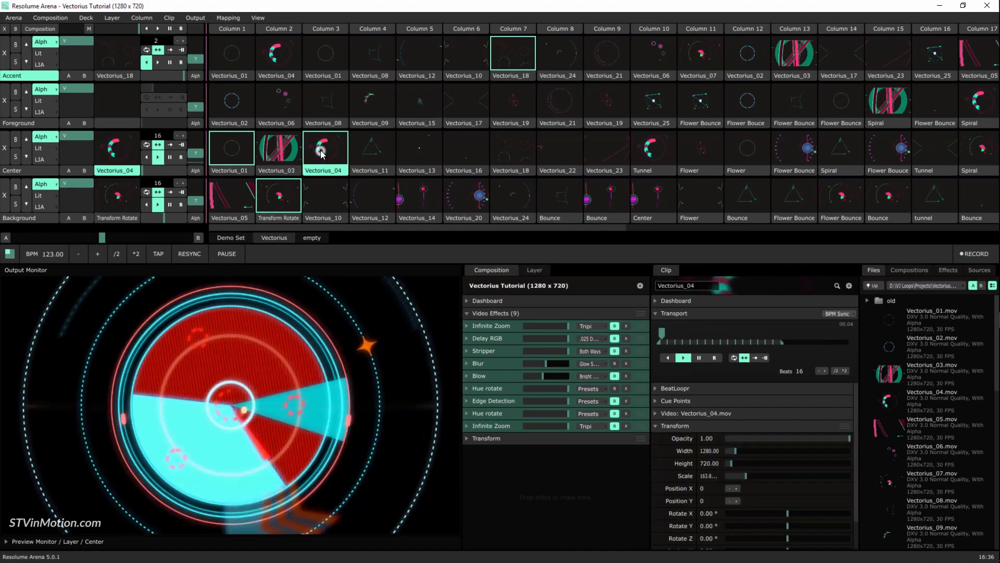
click(383, 200)
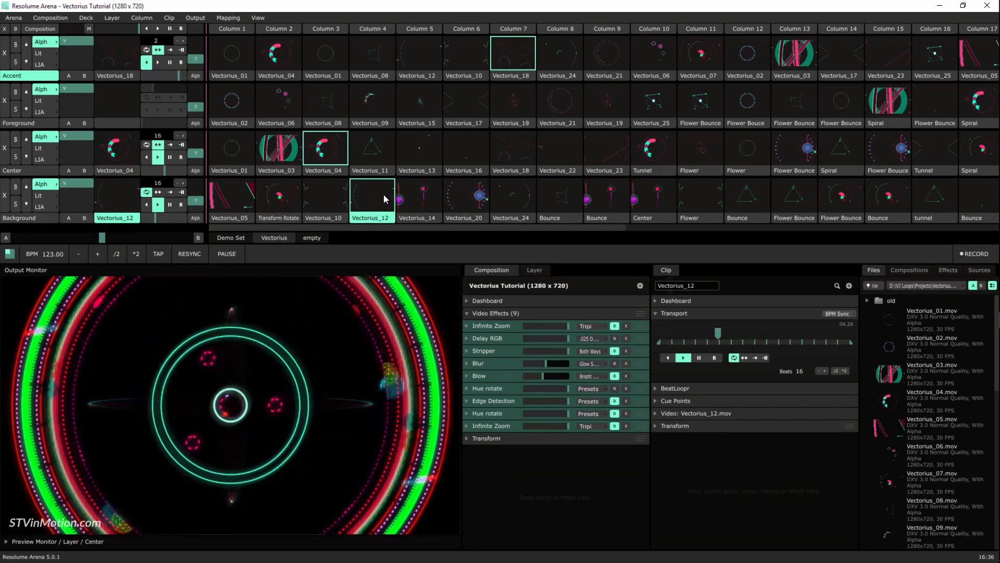
click(600, 51)
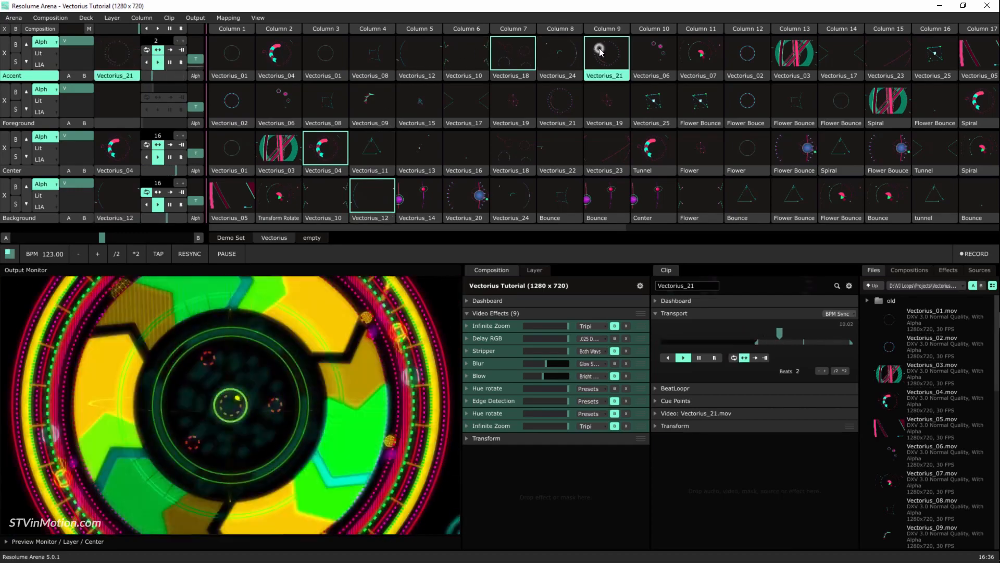